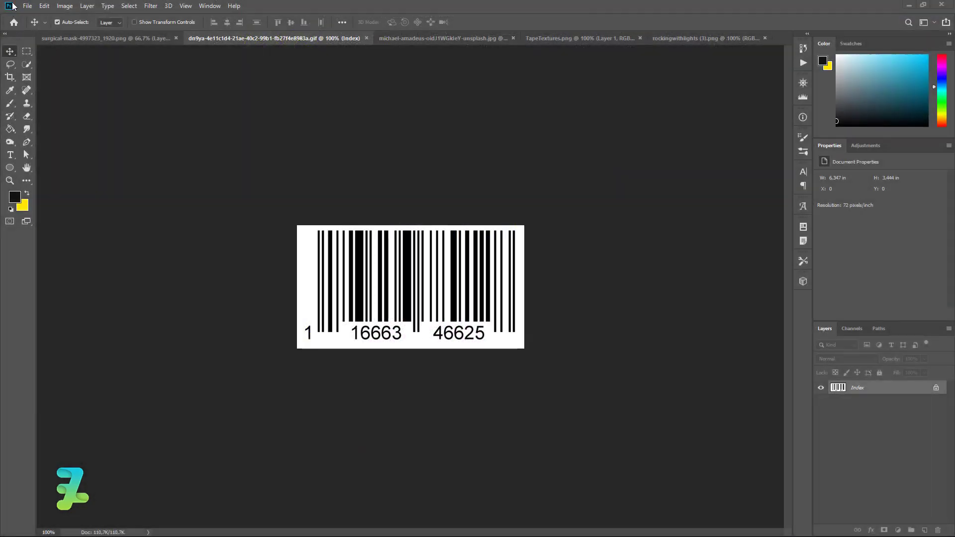
Create a black 3000 × 3000 px document from the recent preset, then return to TapeTextures.png.
click(23, 7)
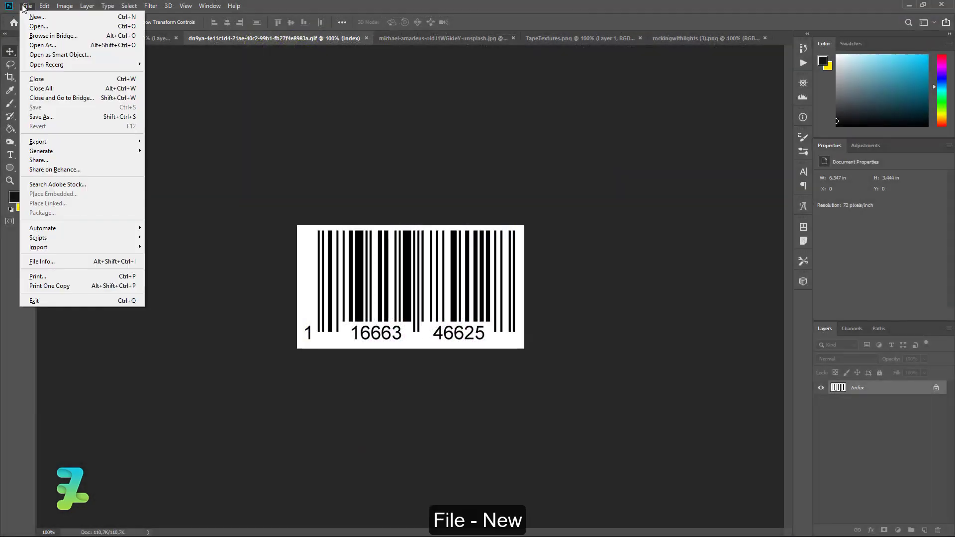
click(37, 17)
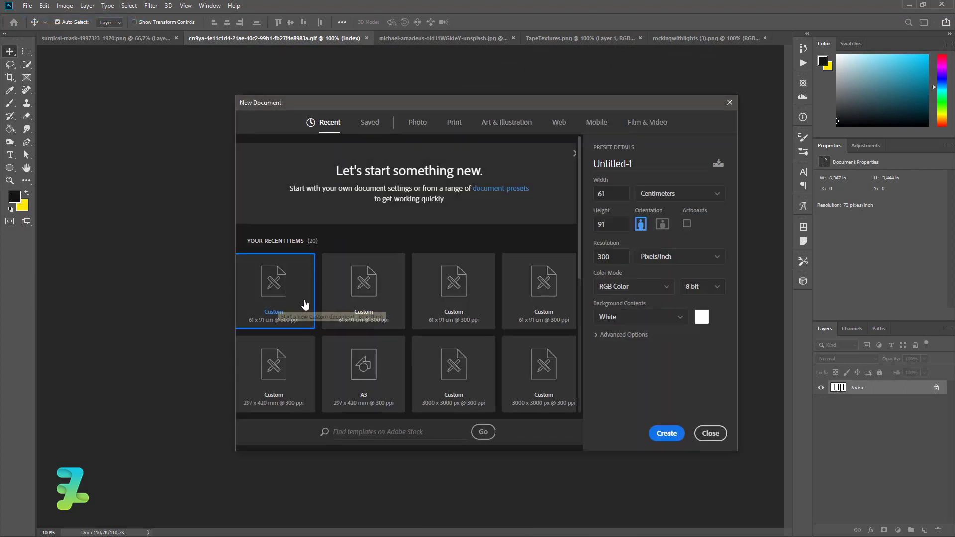
click(476, 379)
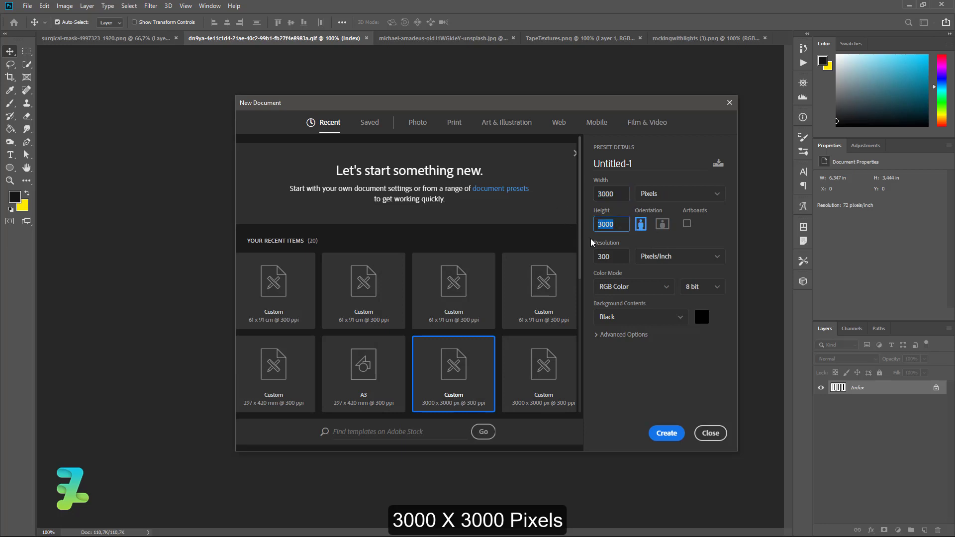
click(642, 318)
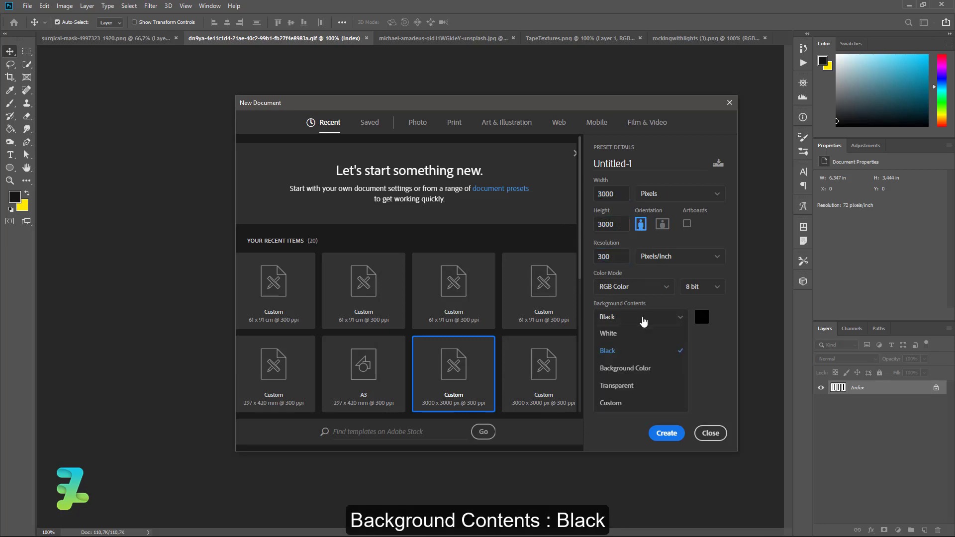
click(628, 354)
click(667, 433)
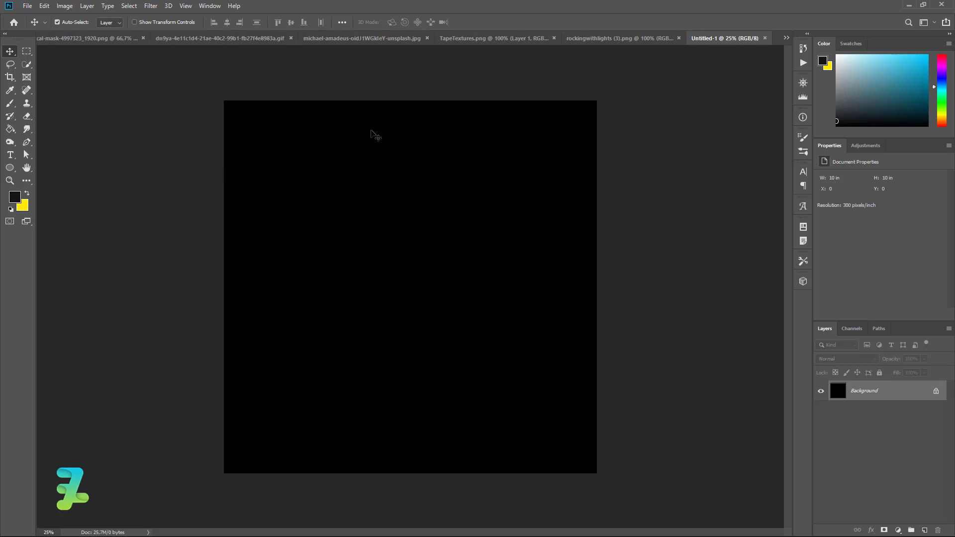
click(497, 38)
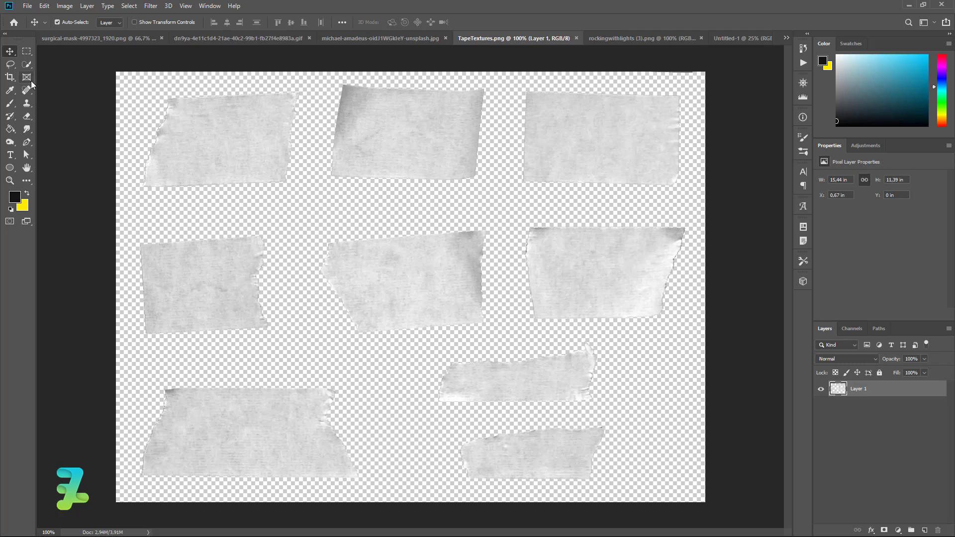
Select the middle tape piece in TapeTextures.png and copy it to its own layer.
click(27, 51)
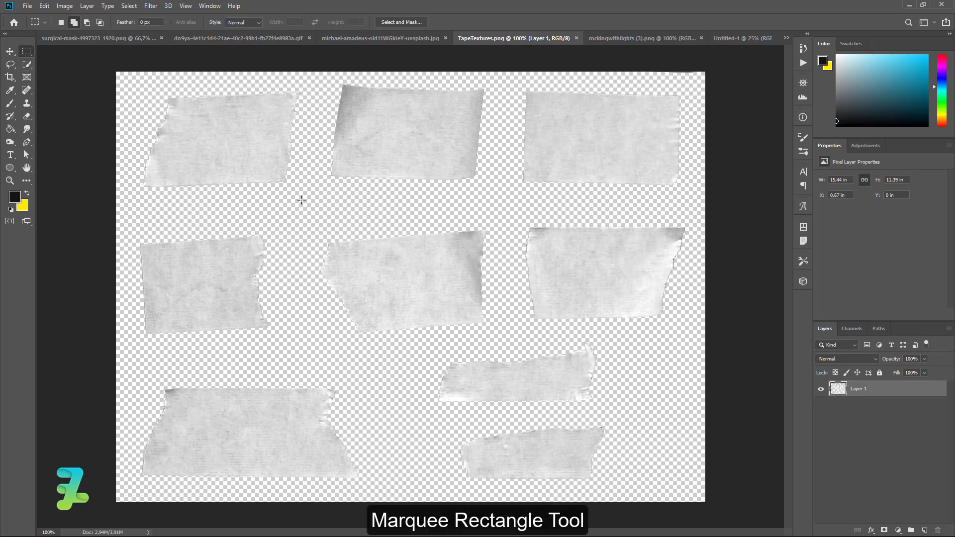
drag(299, 196, 501, 343)
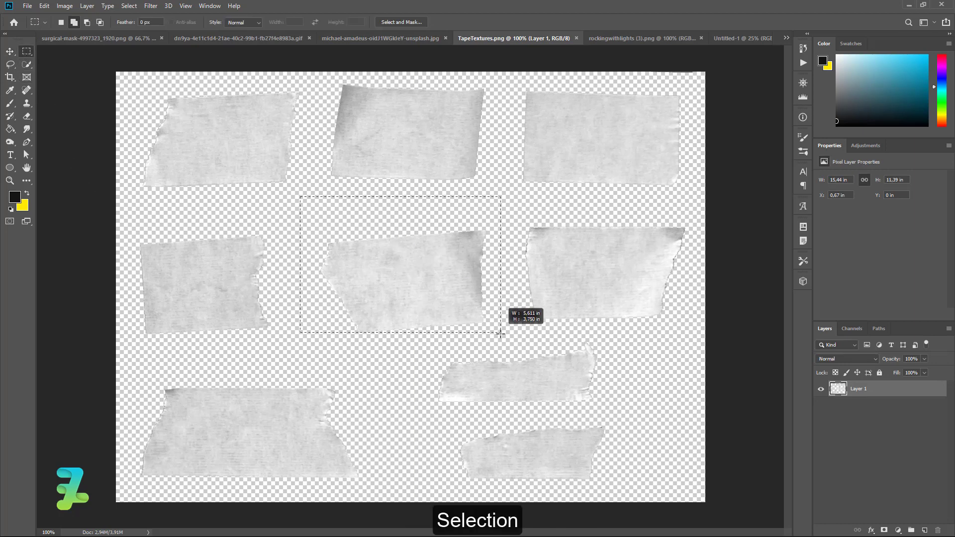
key(ctrl+j)
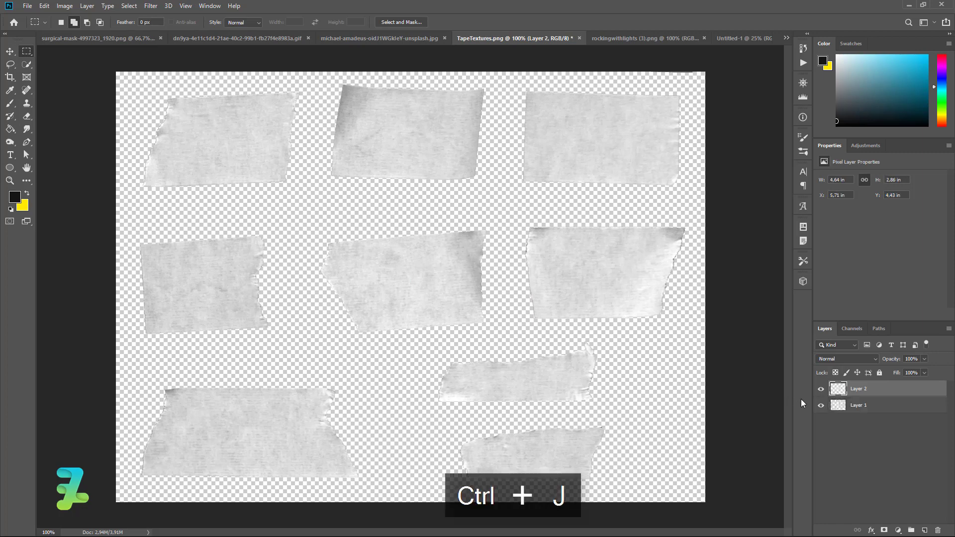
Drag the copied tape layer onto the black canvas and close TapeTextures.png without saving.
click(10, 51)
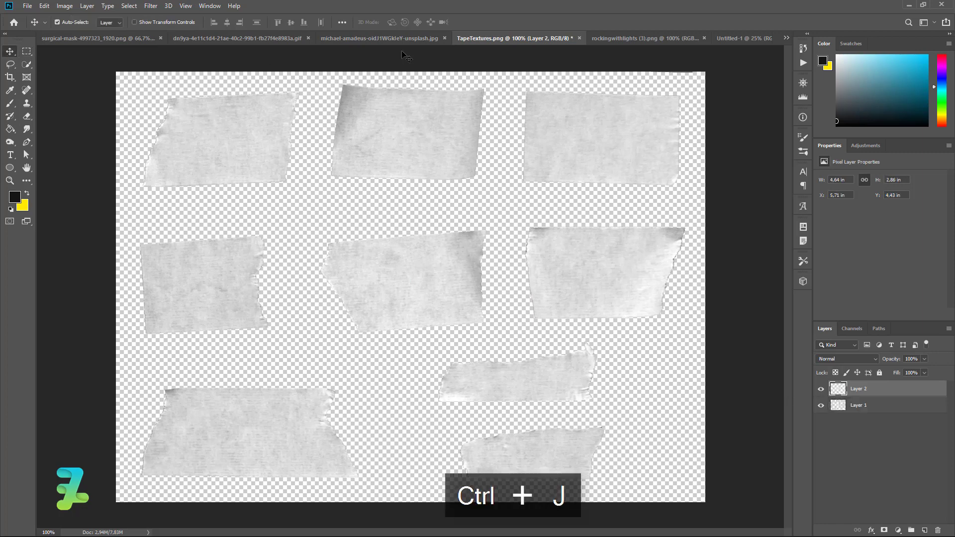
right_click(471, 41)
click(496, 83)
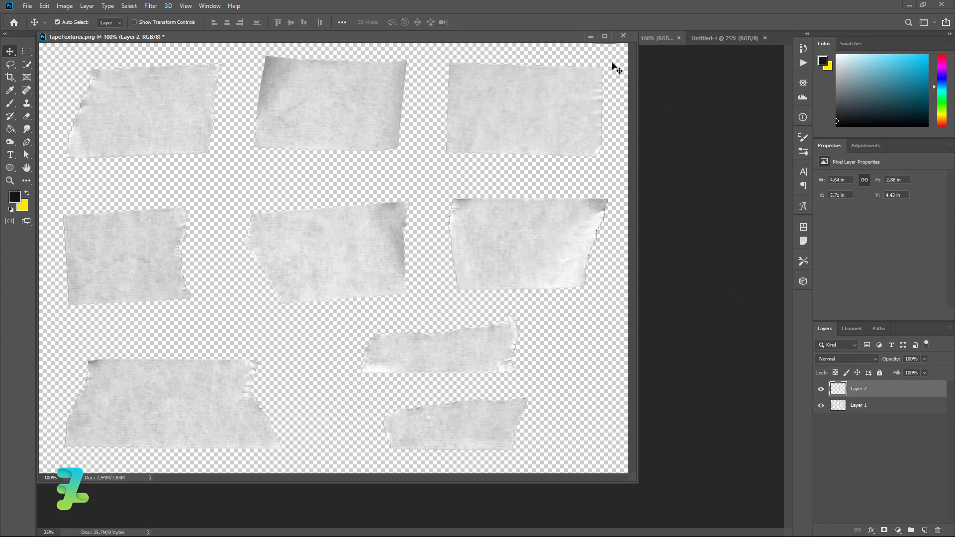
mouse_move(522, 37)
mouse_down()
mouse_move(354, 151)
mouse_move(252, 250)
mouse_up()
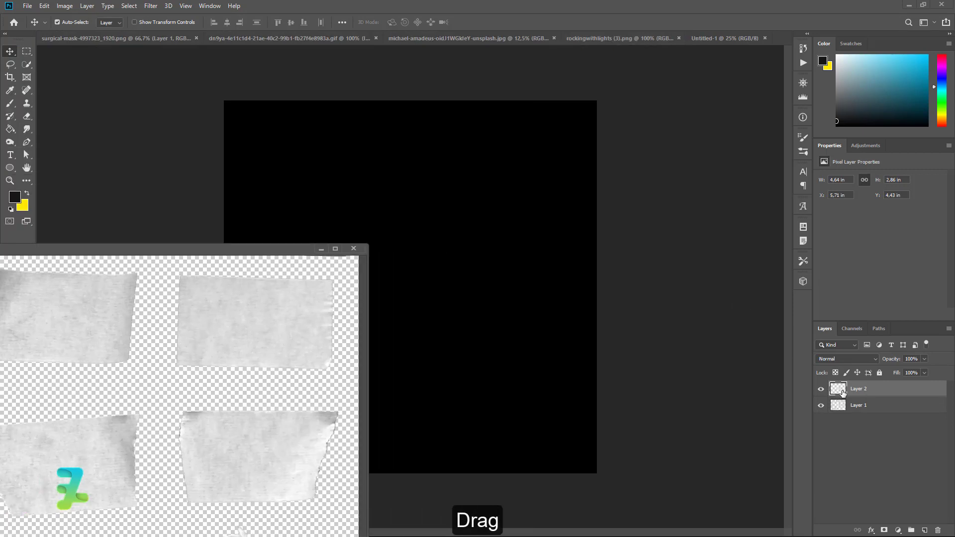
drag(843, 393, 448, 311)
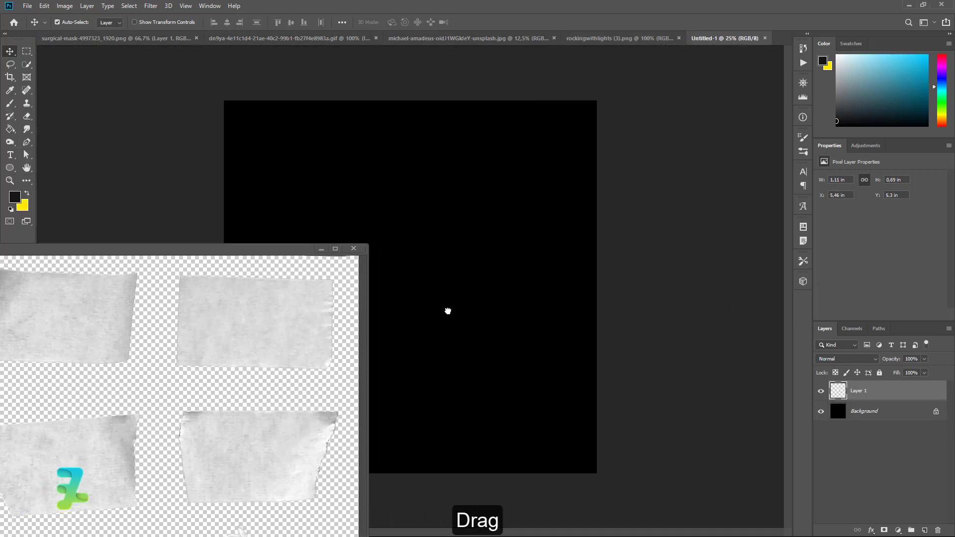
click(354, 249)
click(466, 202)
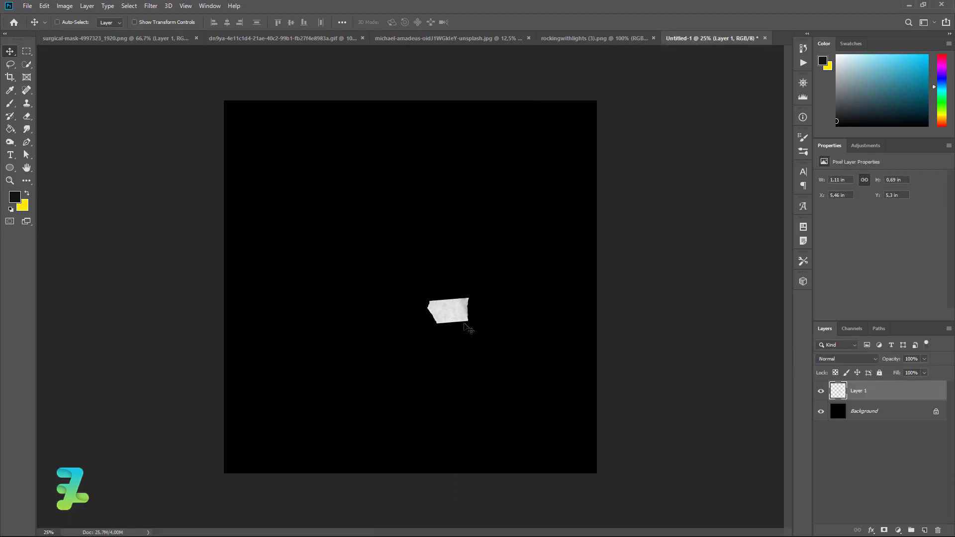
Rotate the tape piece 90° upright and move it toward the bottom-right corner.
key(ctrl+t)
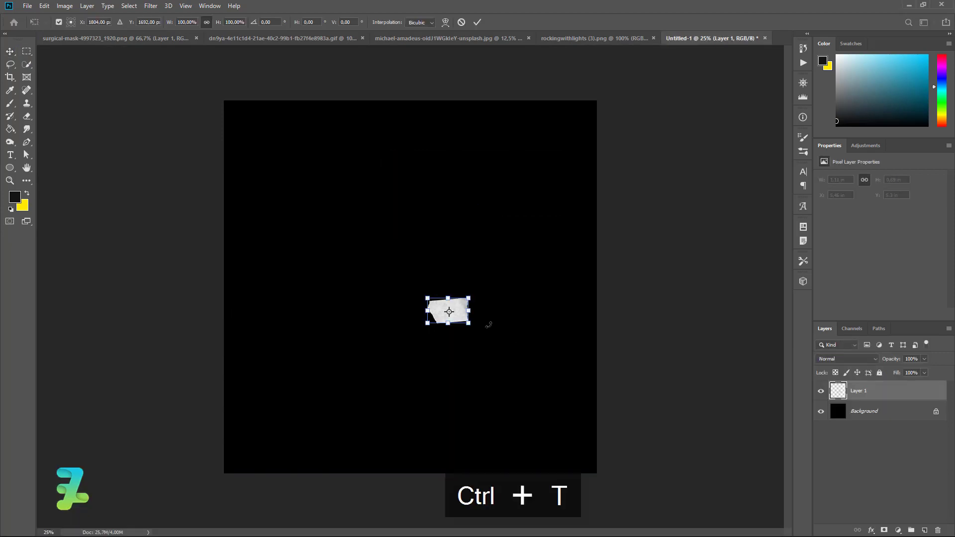
drag(489, 325, 427, 370)
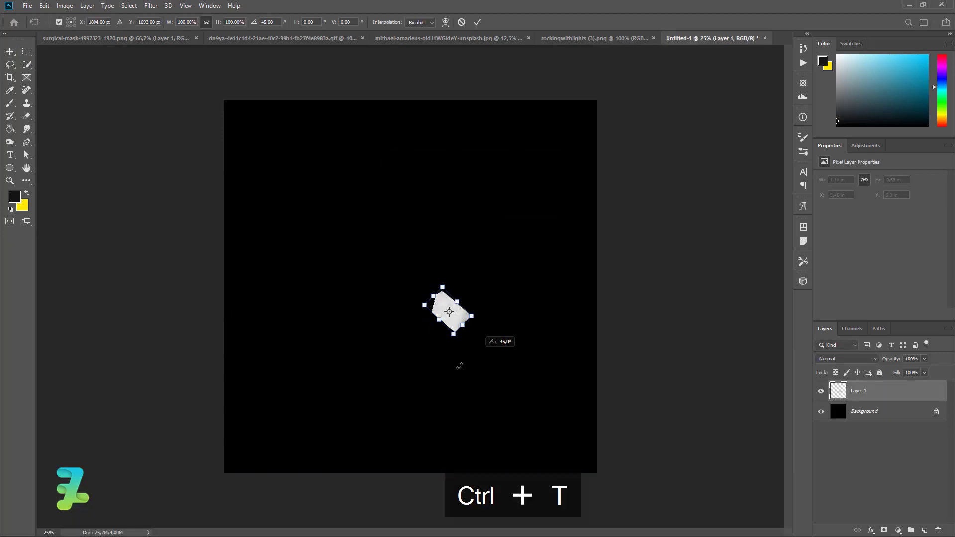
click(8, 55)
drag(443, 312, 560, 432)
Scale the tape piece up to about 837% so it fills most of the canvas.
key(ctrl+t)
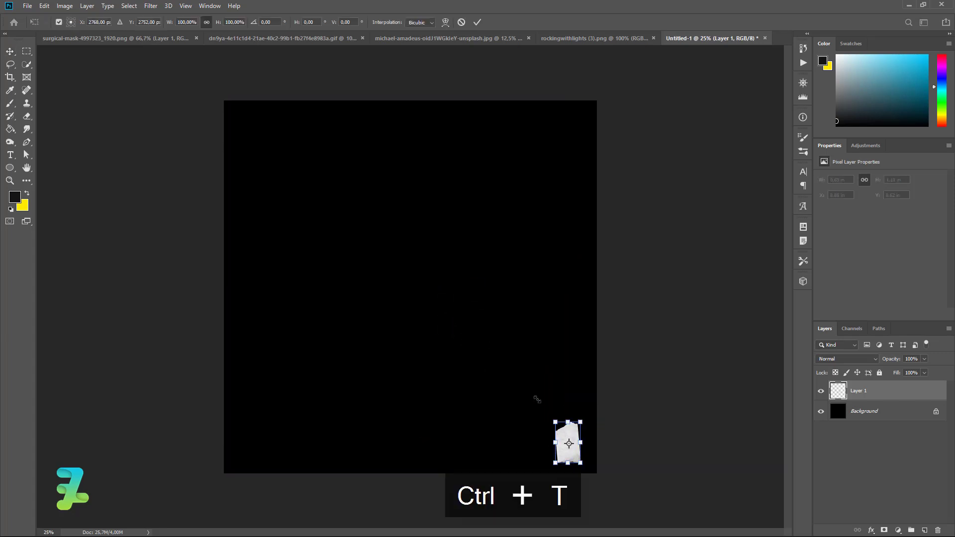
drag(537, 399, 307, 148)
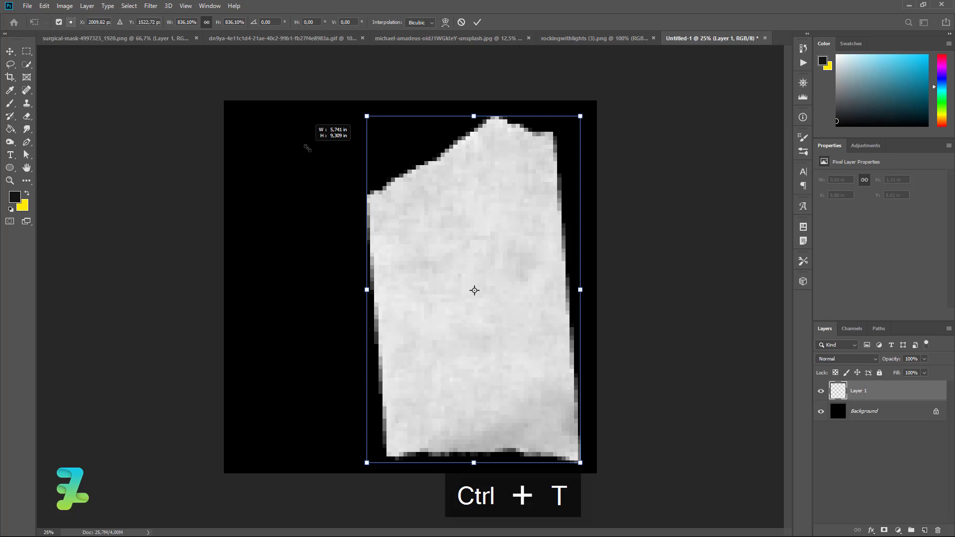
drag(307, 148, 306, 147)
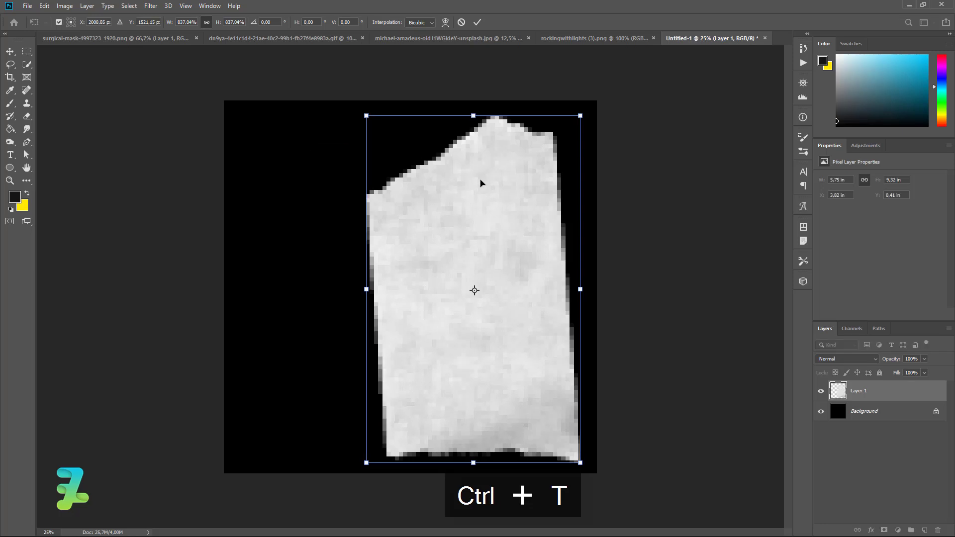
drag(480, 183, 486, 184)
click(10, 52)
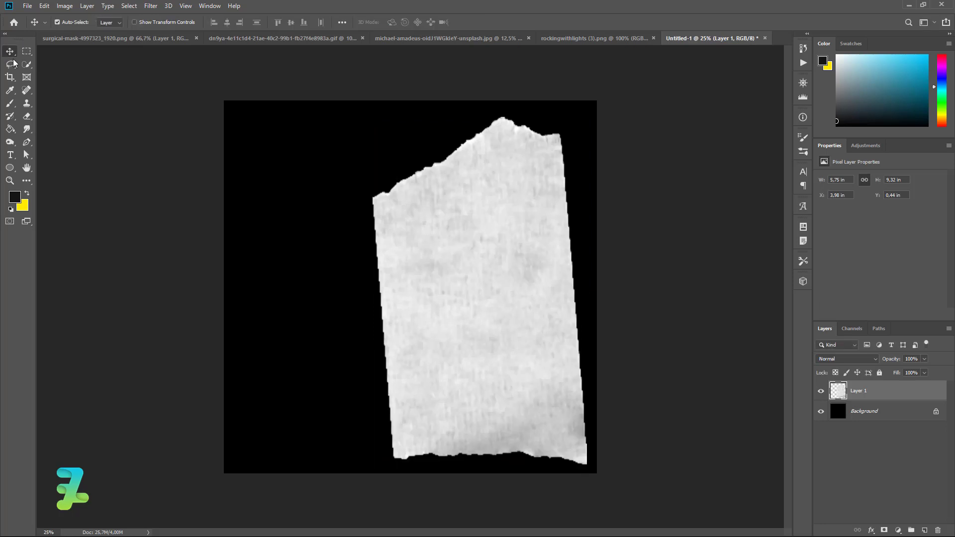
Tilt the enlarged tape about 4.8° clockwise and raise it slightly.
key(ctrl+t)
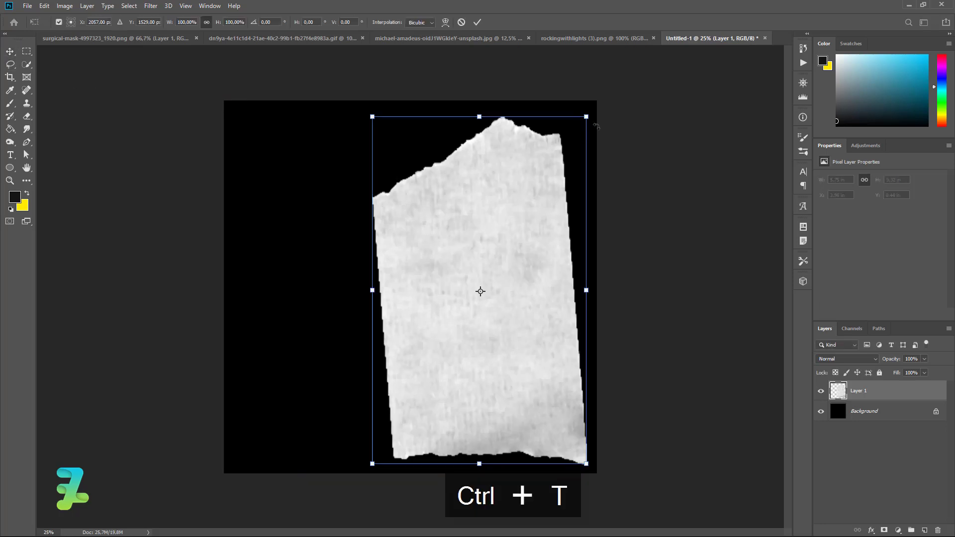
drag(619, 123, 627, 129)
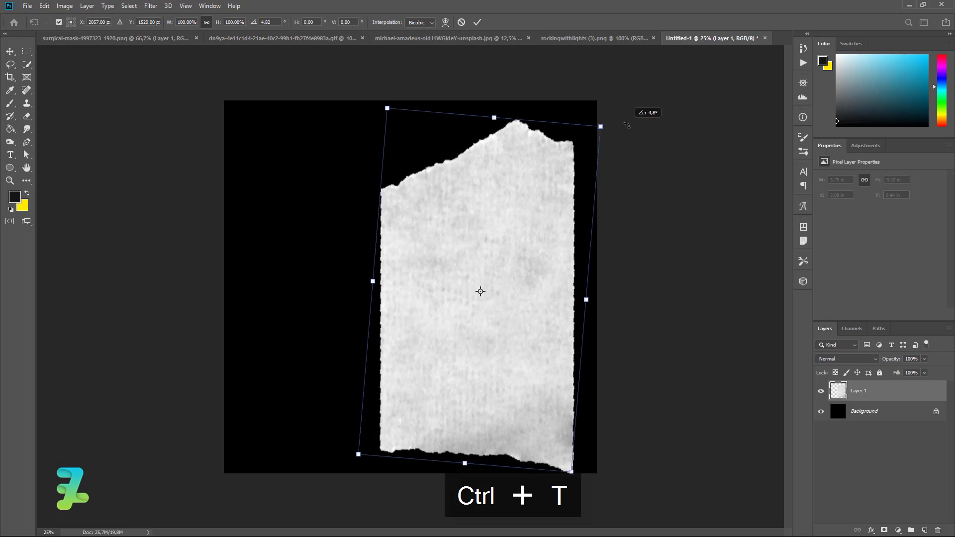
drag(501, 264, 503, 256)
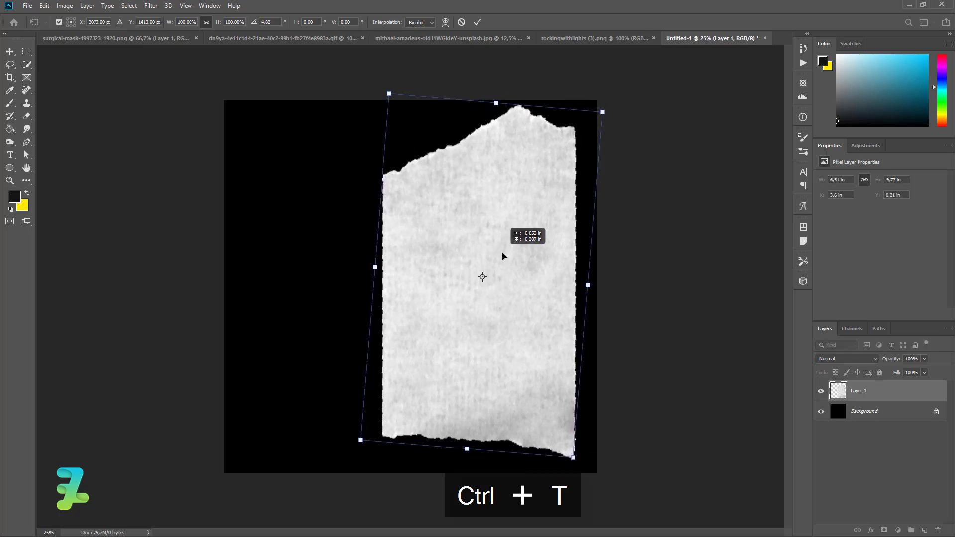
drag(503, 257, 503, 256)
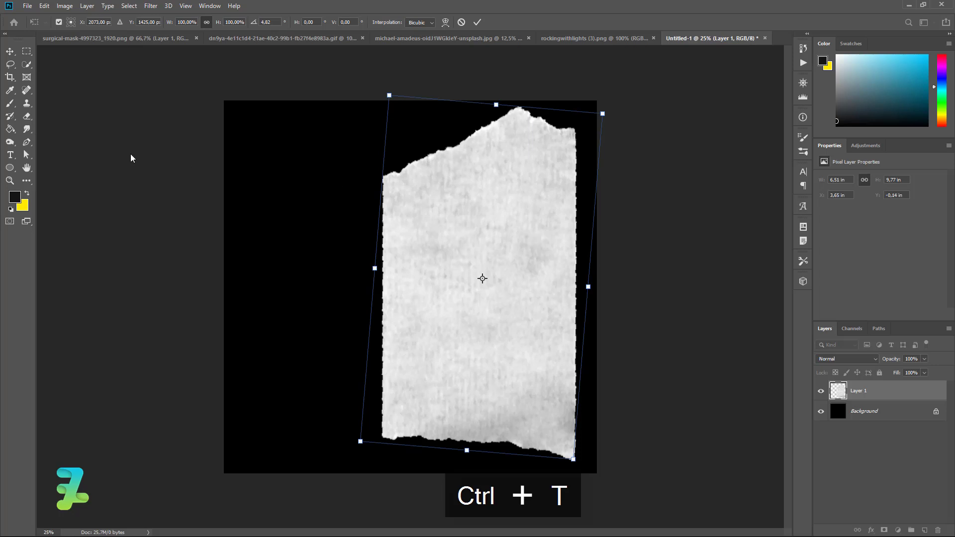
key(Return)
click(10, 51)
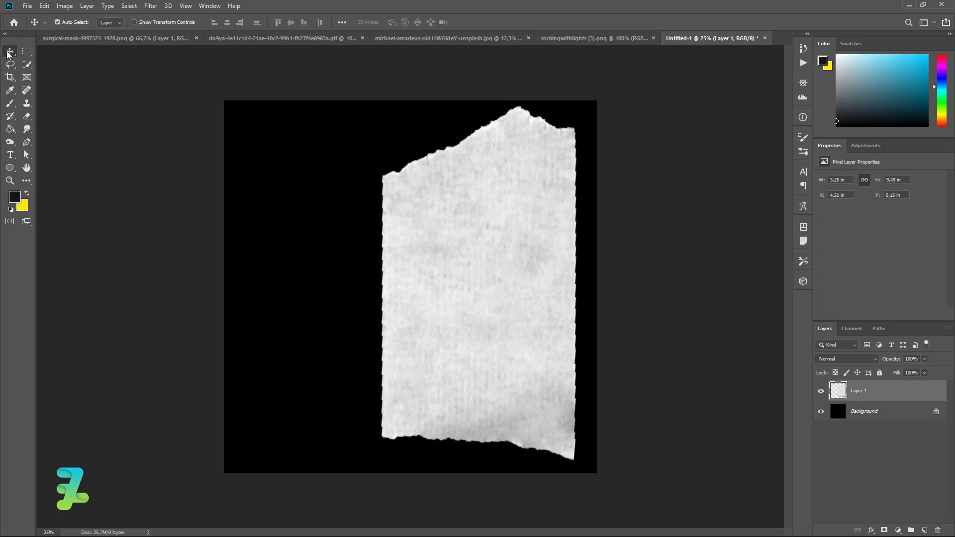
Drag the masked-woman photo onto the poster canvas and close its floating window.
click(430, 39)
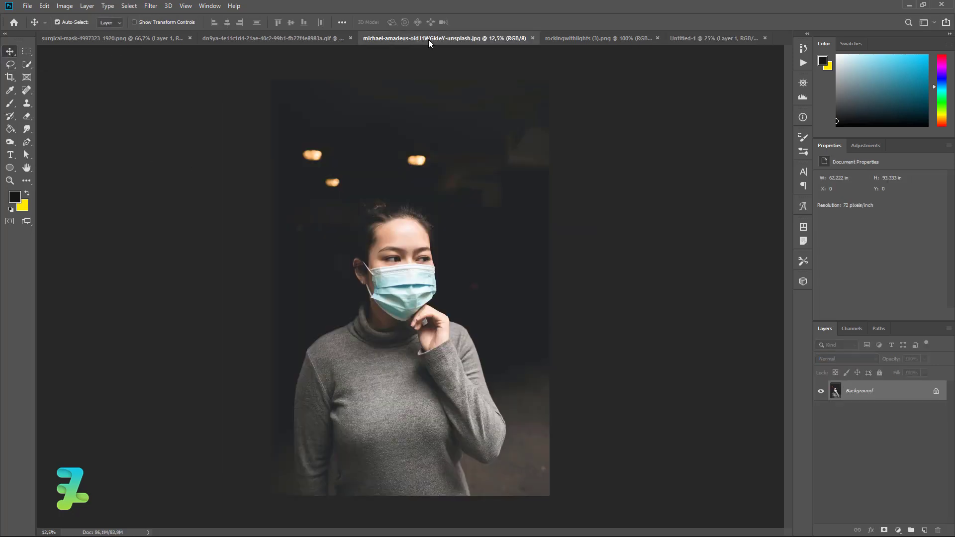
right_click(432, 54)
click(450, 79)
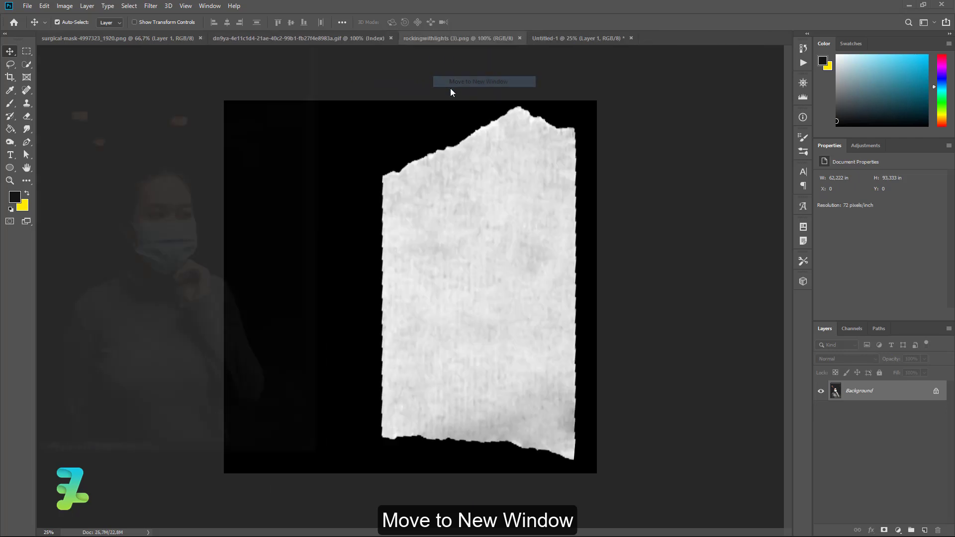
drag(259, 150, 482, 263)
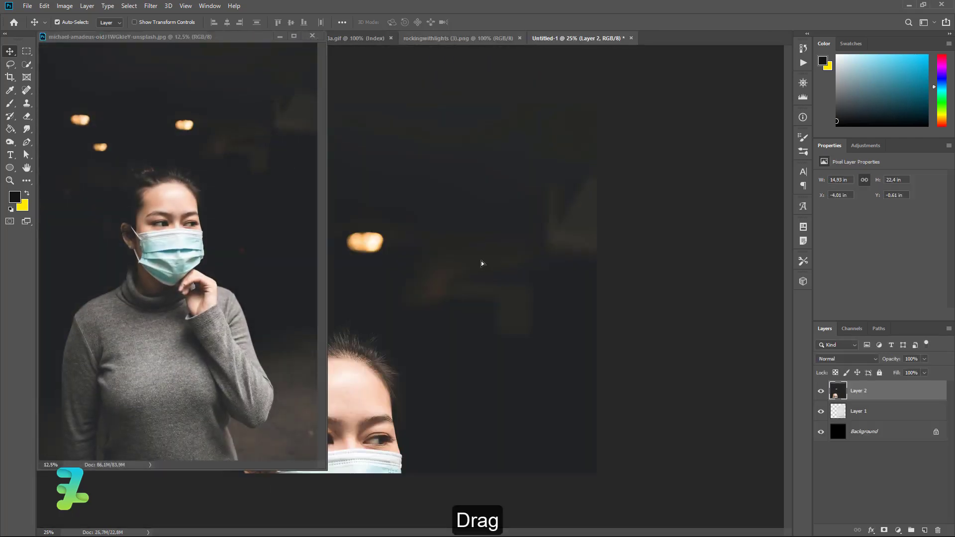
click(312, 36)
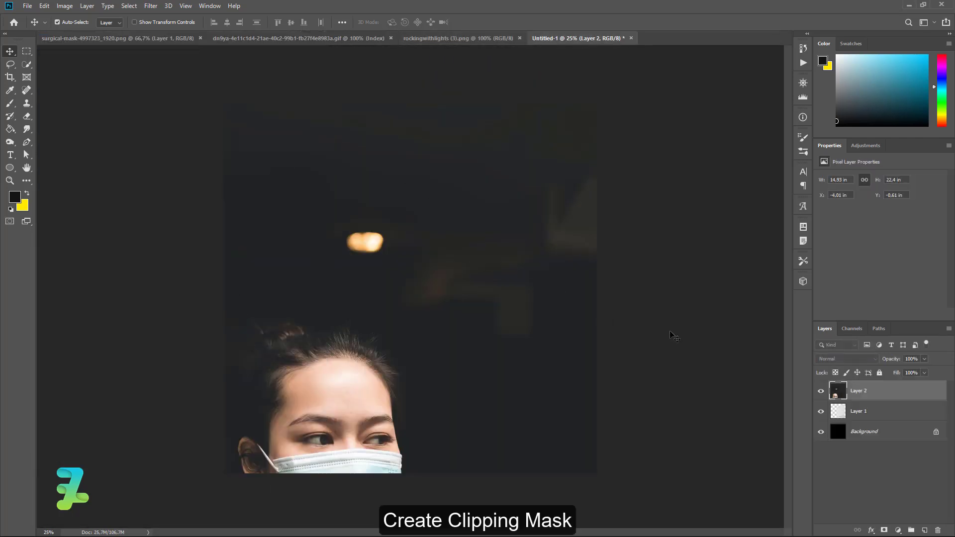
Clip the photo layer to the tape shape and reposition it inside the torn paper.
right_click(897, 387)
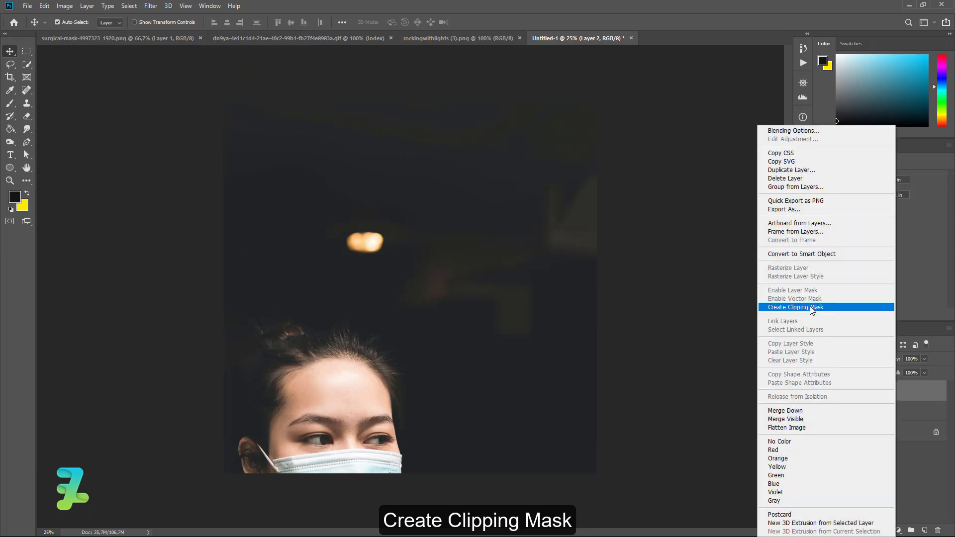
click(810, 308)
drag(503, 308, 642, 245)
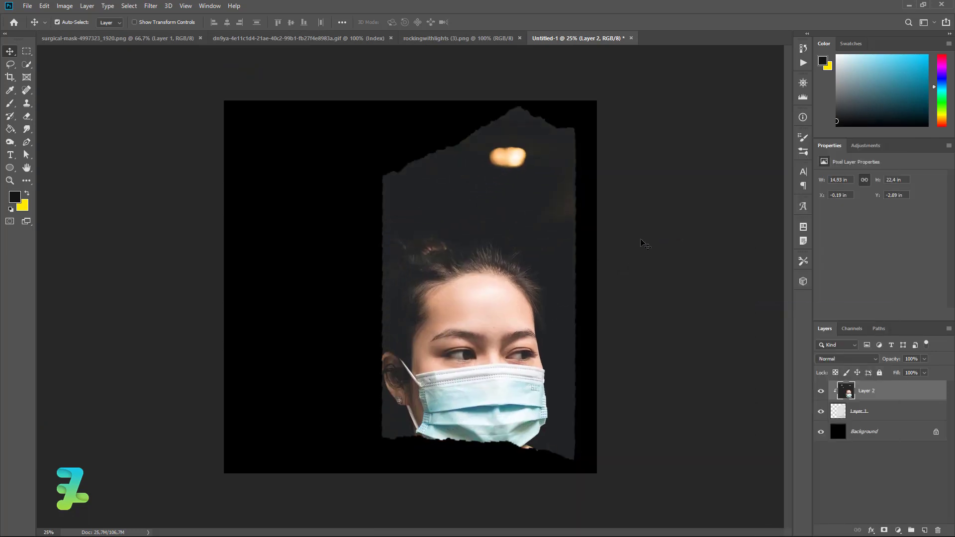
key(ctrl+minus)
key(ctrl+minus)
key(ctrl+minus)
Shrink the masked-woman photo to about 67% and move it up over the frame.
key(ctrl+t)
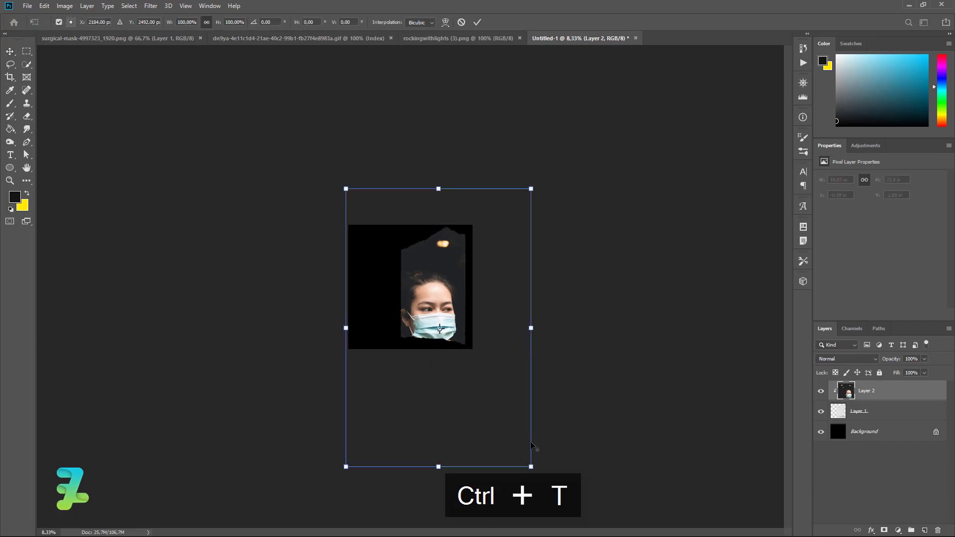
drag(531, 467, 515, 410)
mouse_move(445, 338)
mouse_down()
mouse_move(444, 300)
mouse_move(431, 297)
mouse_up()
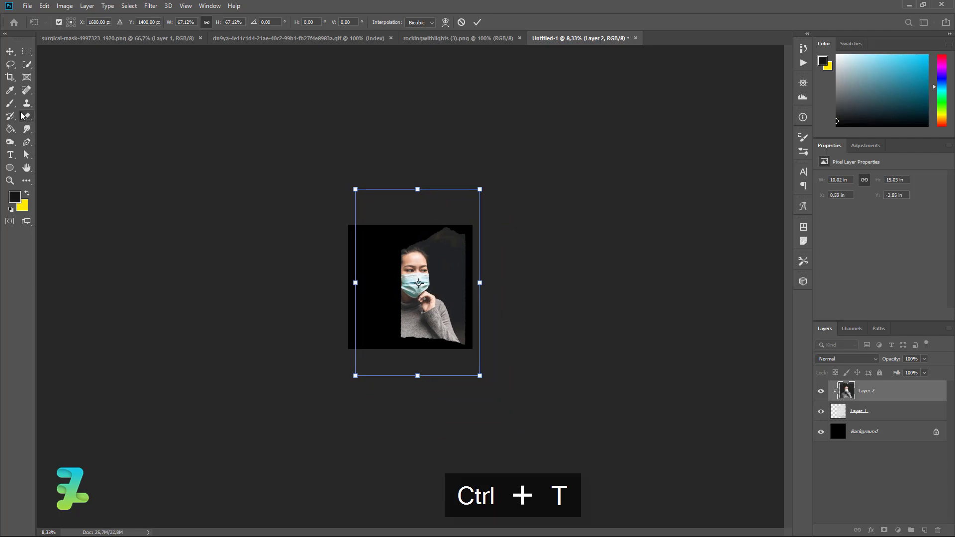
click(7, 50)
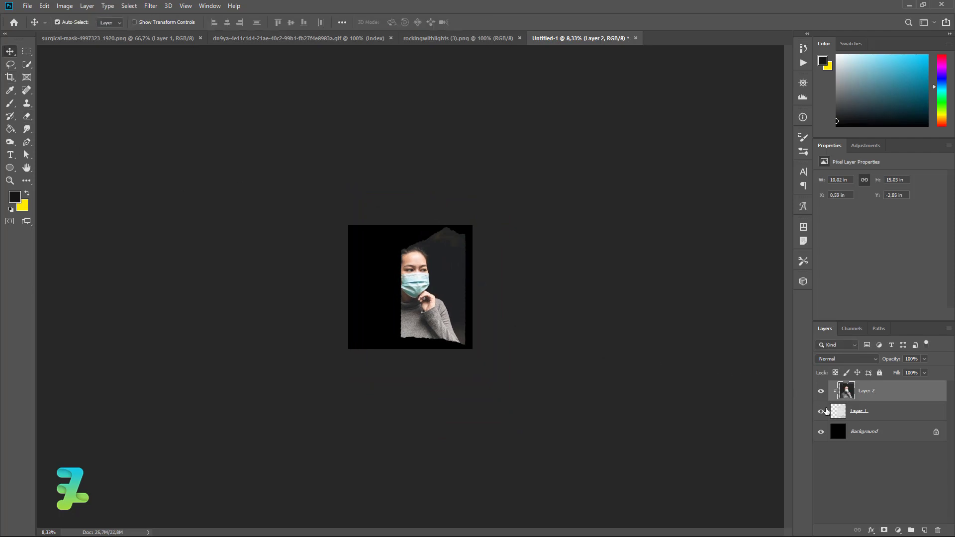
Widen the torn-paper frame layer to the left and nudge it slightly right.
click(860, 416)
key(ctrl+t)
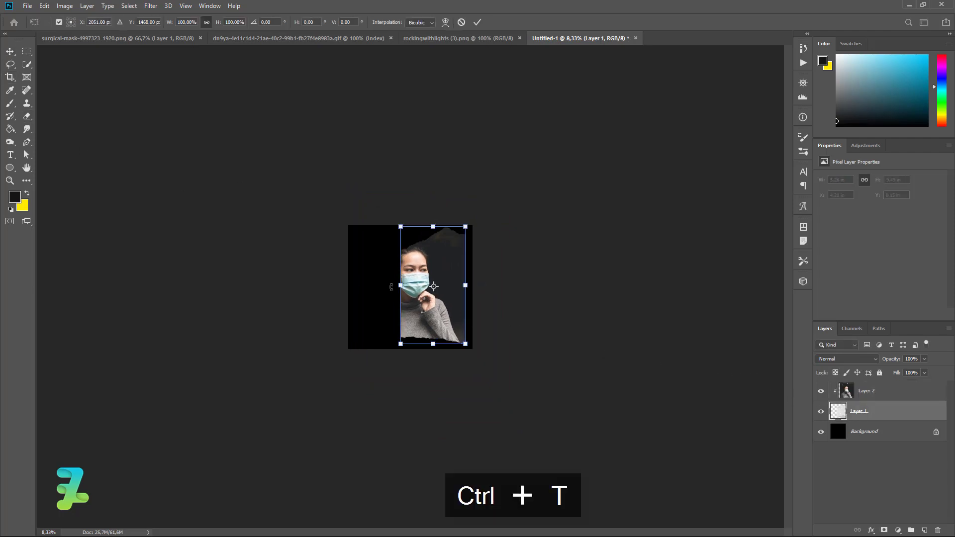
drag(398, 286, 372, 286)
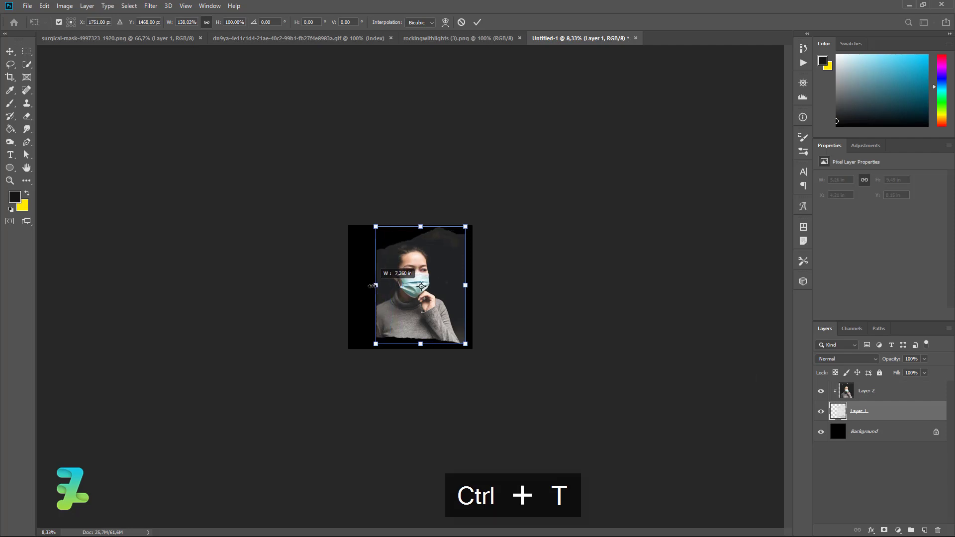
drag(373, 286, 381, 285)
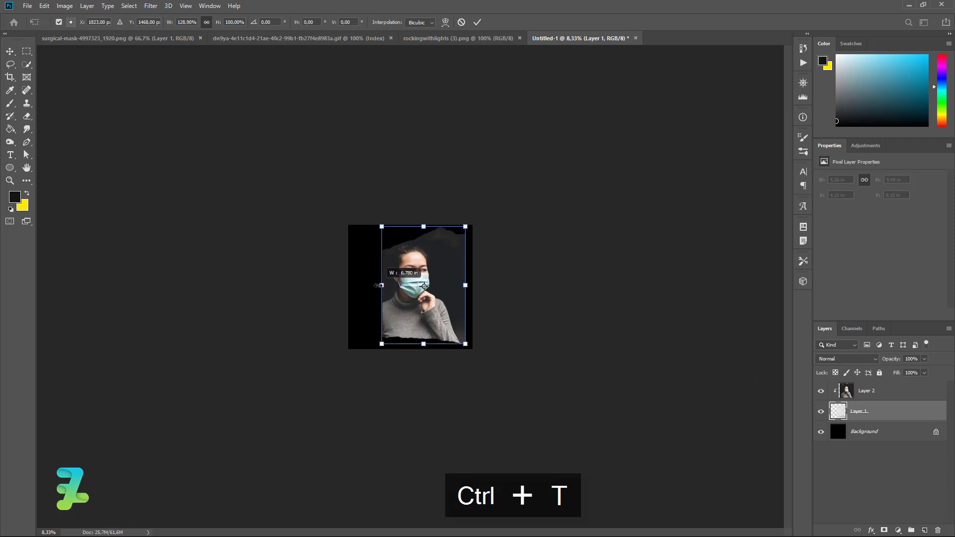
click(18, 52)
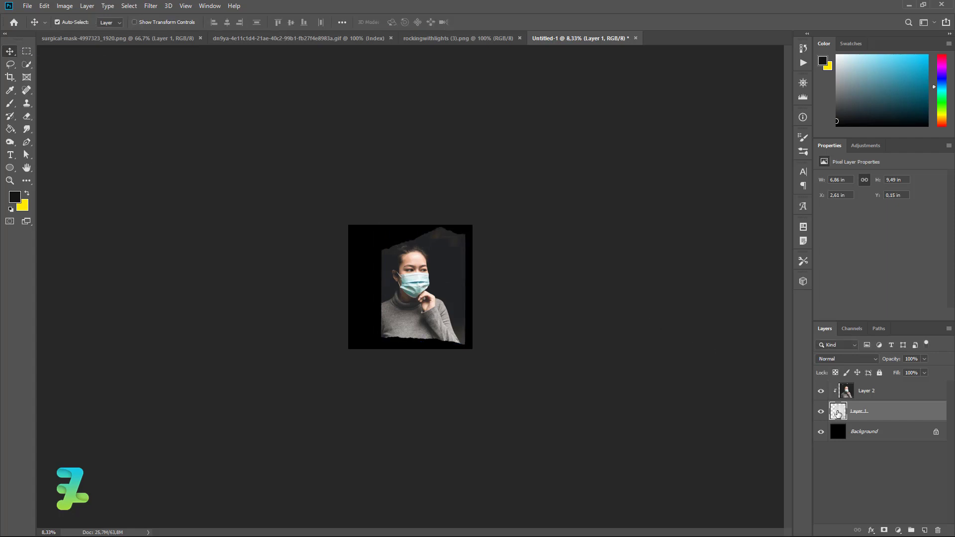
drag(448, 290, 450, 290)
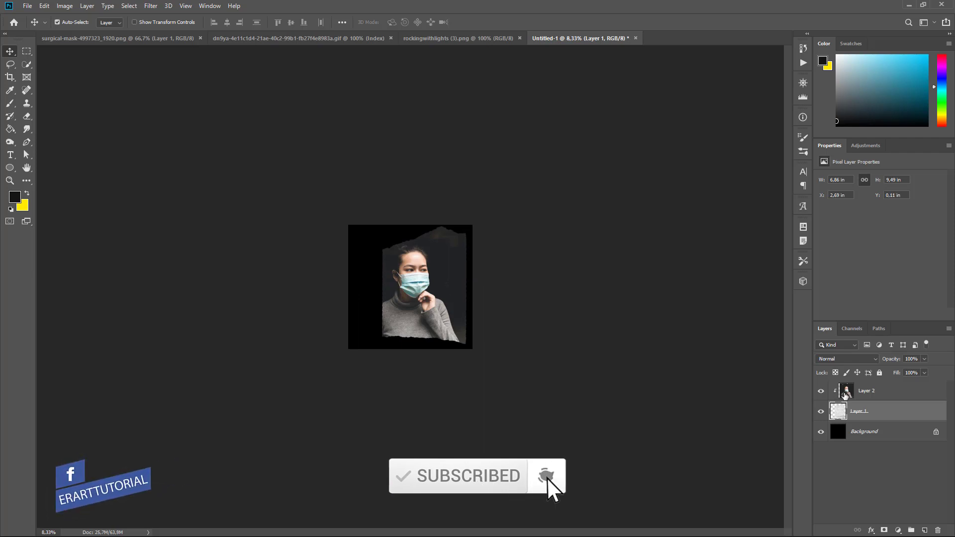
Fine-tune the photo's position in the frame, hide guides, and pick yellow as foreground.
ctrl+click(419, 301)
mouse_move(419, 301)
mouse_down()
mouse_move(434, 305)
mouse_move(432, 295)
mouse_up()
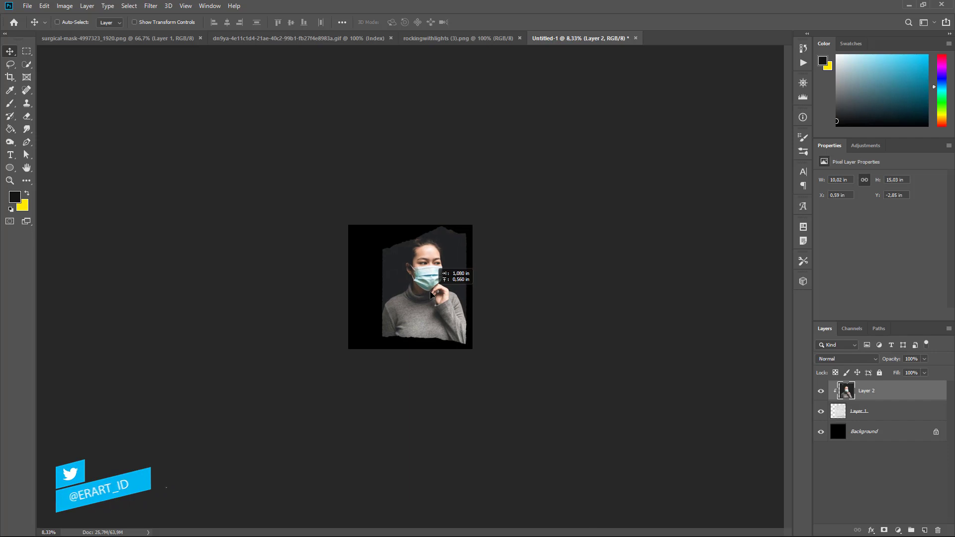
drag(432, 295, 438, 323)
key(ctrl+equal)
key(ctrl+equal)
key(ctrl+equal)
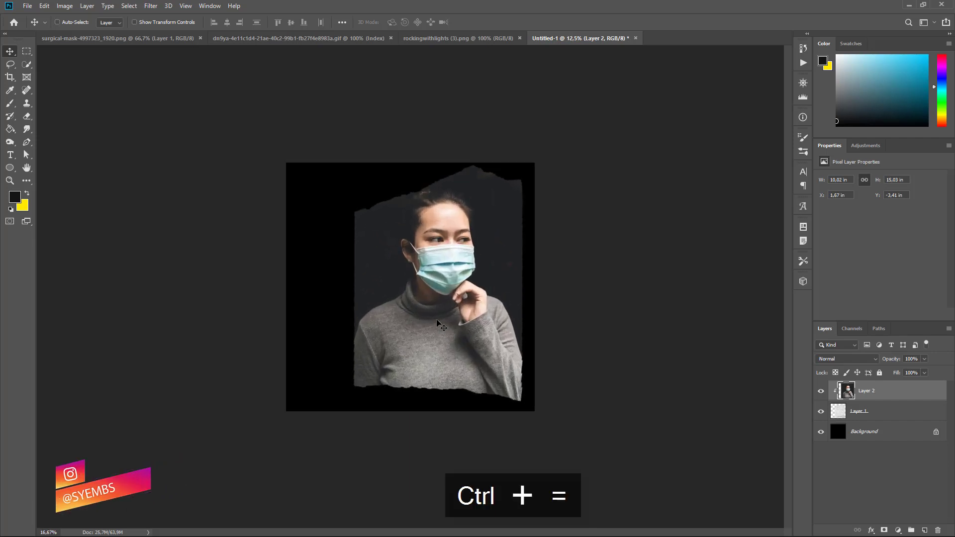
key(ctrl+equal)
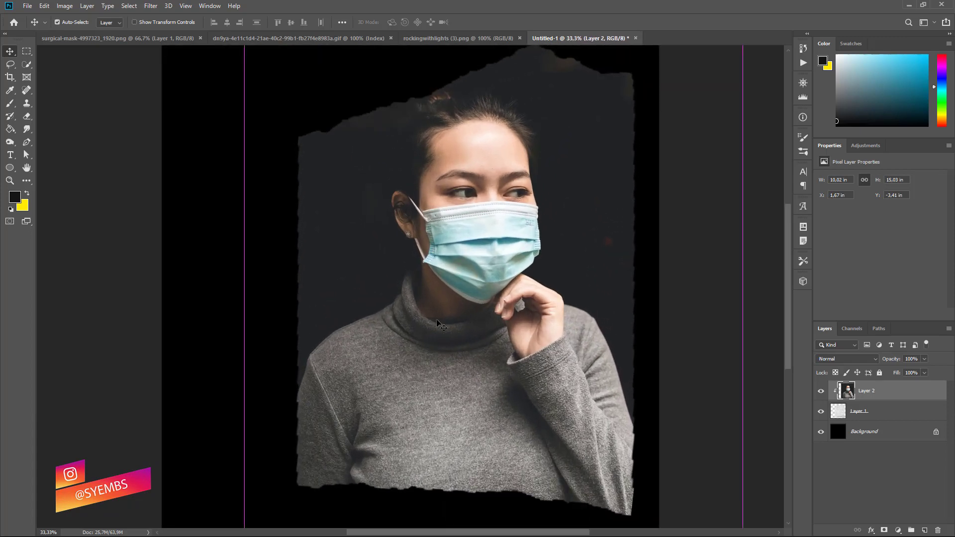
key(ctrl+semicolon)
drag(437, 323, 439, 331)
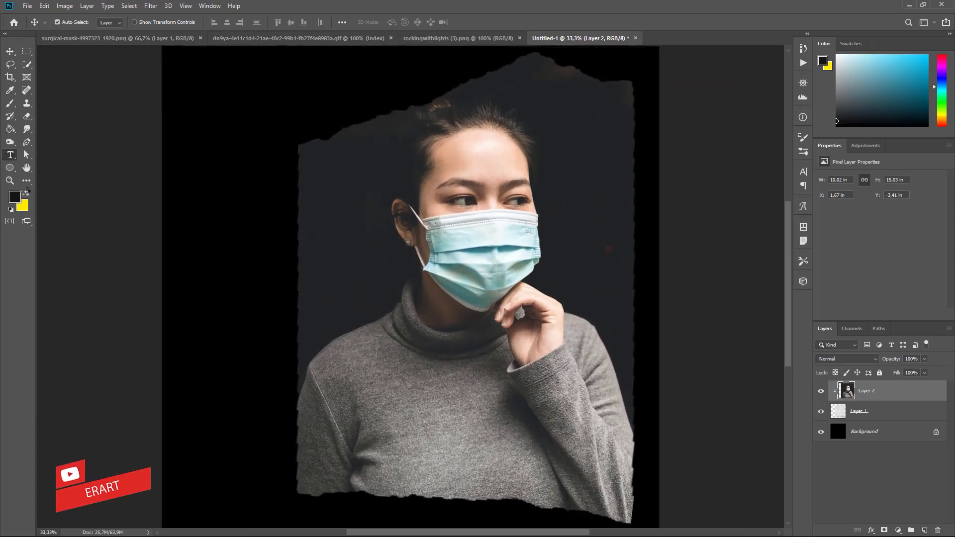
click(27, 193)
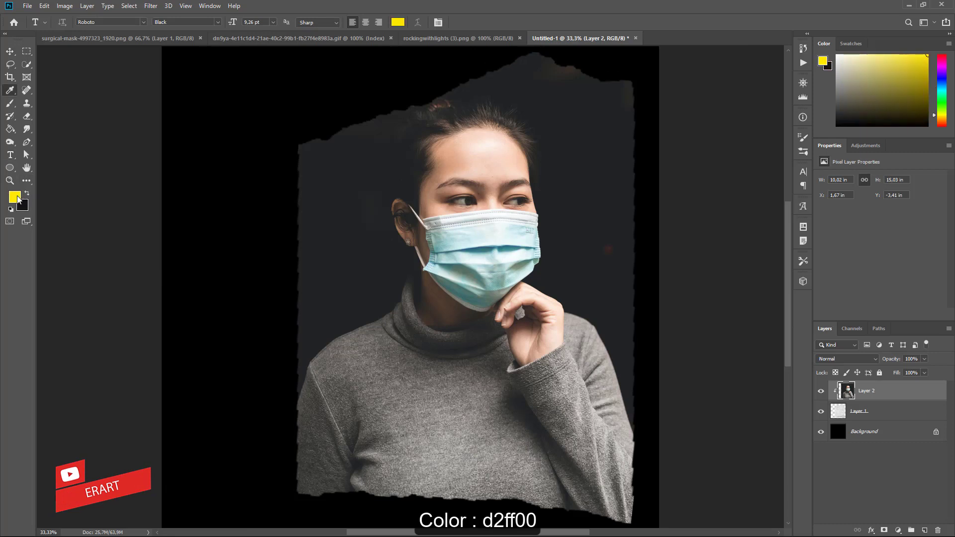
Set the foreground colour to lime #d2ff00.
click(17, 198)
text(d2ff00)
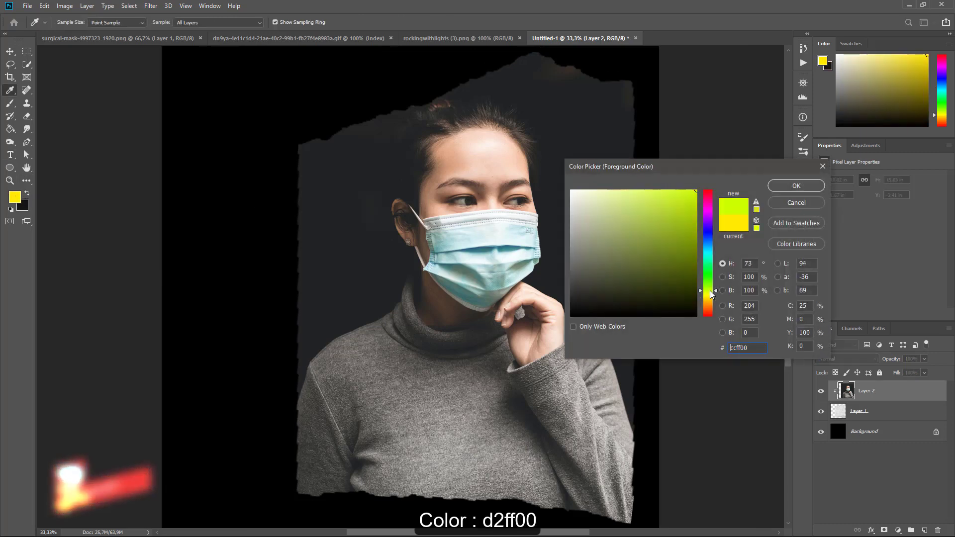
double_click(756, 348)
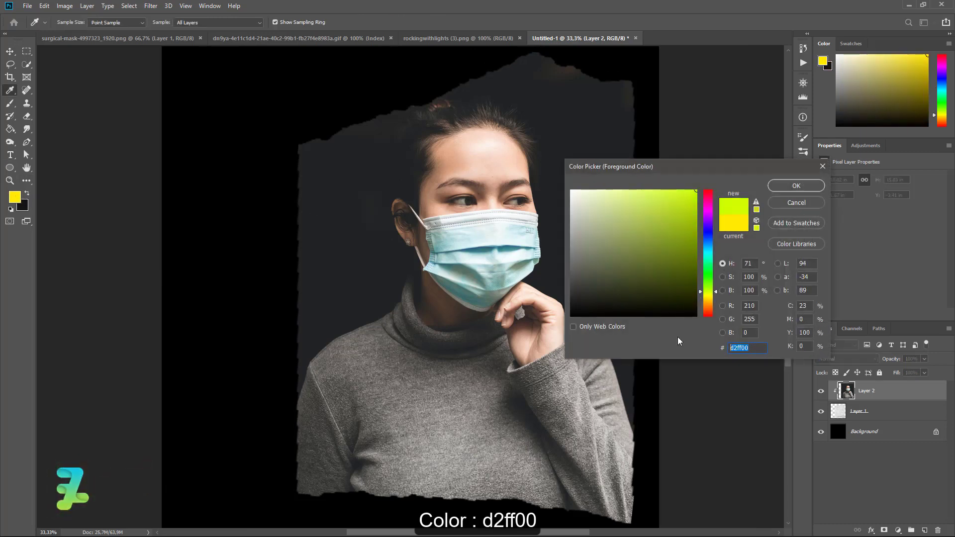
click(796, 186)
Type MASKER left of the face in Bebas at 72 pt and commit it.
key(t)
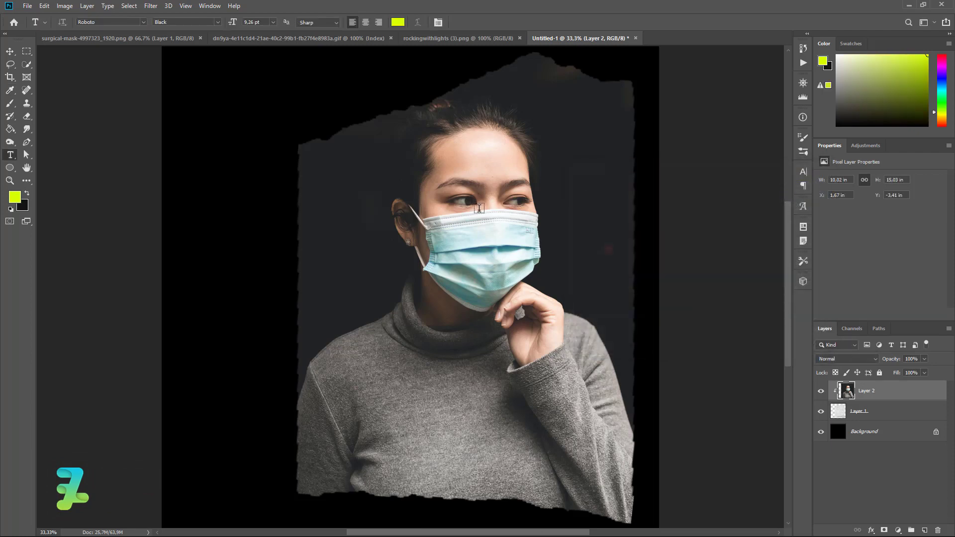
click(341, 287)
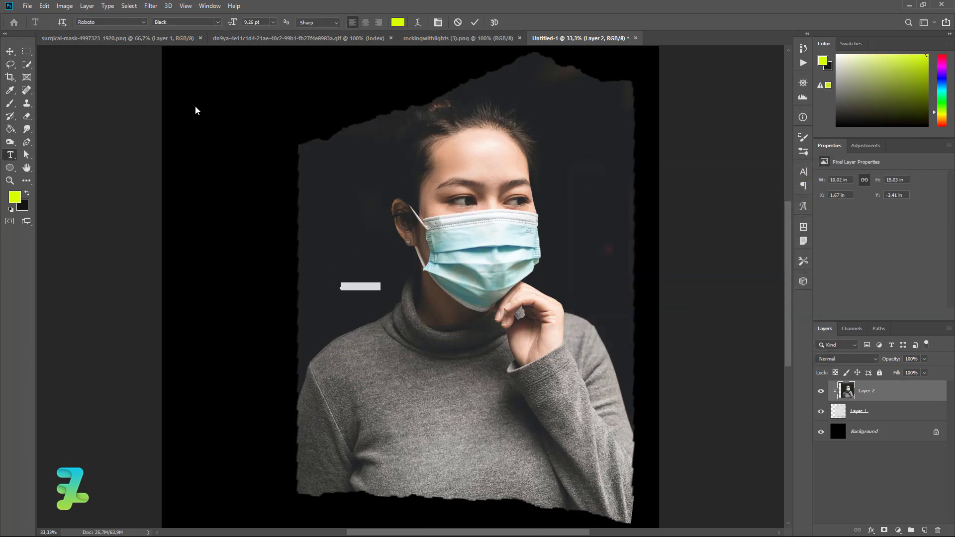
click(144, 22)
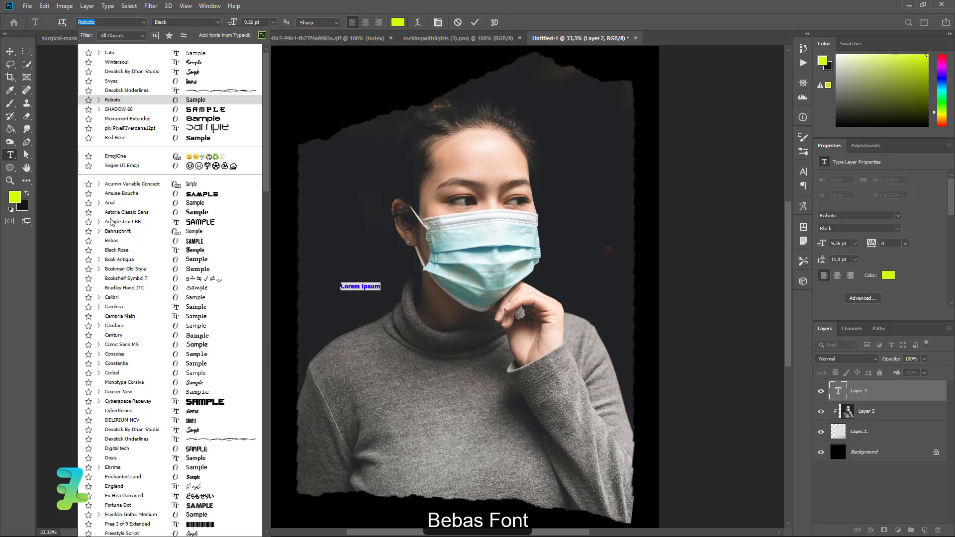
click(120, 241)
text(MASKER)
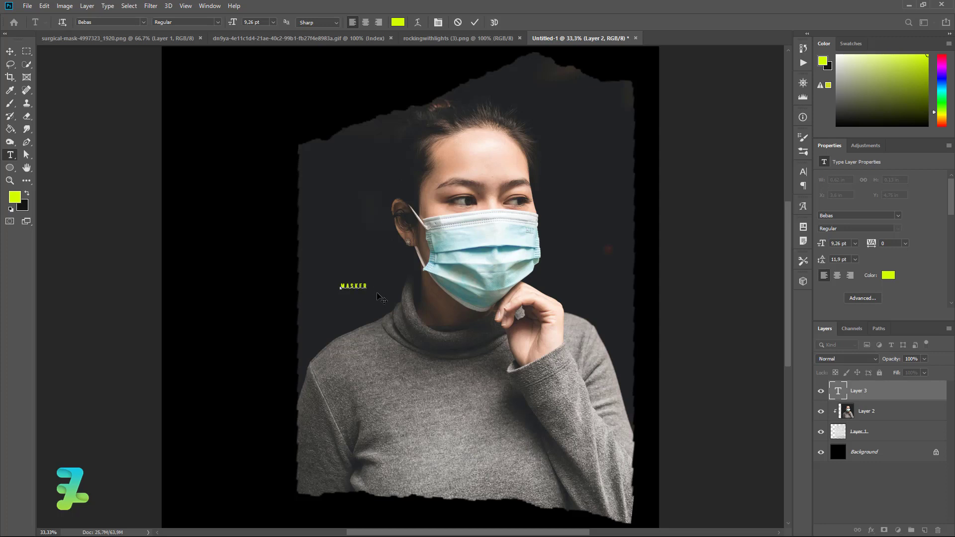
key(ctrl+a)
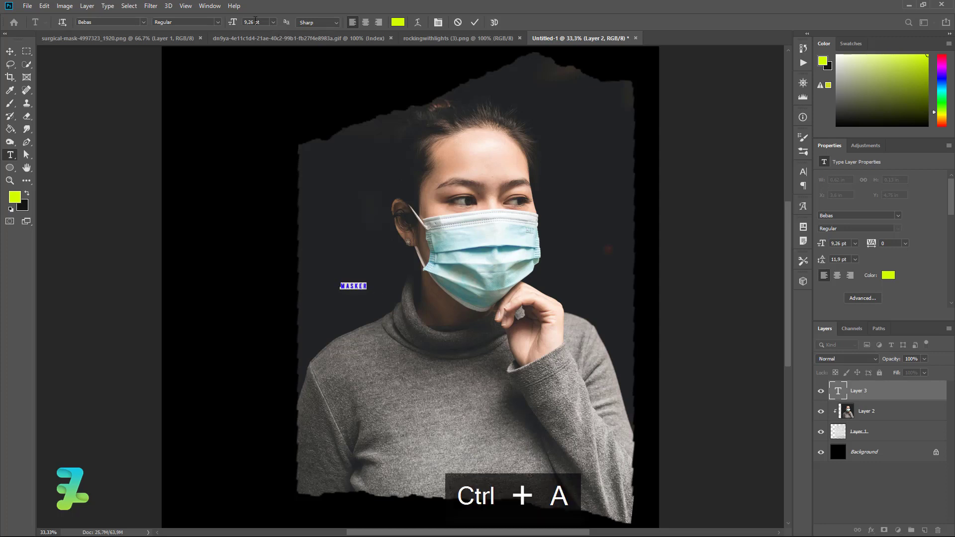
click(273, 22)
click(258, 148)
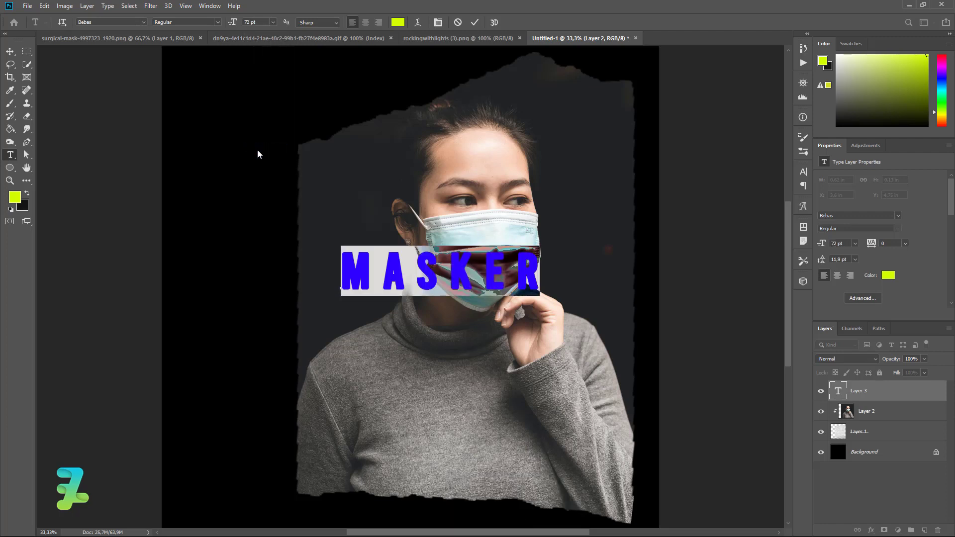
click(10, 52)
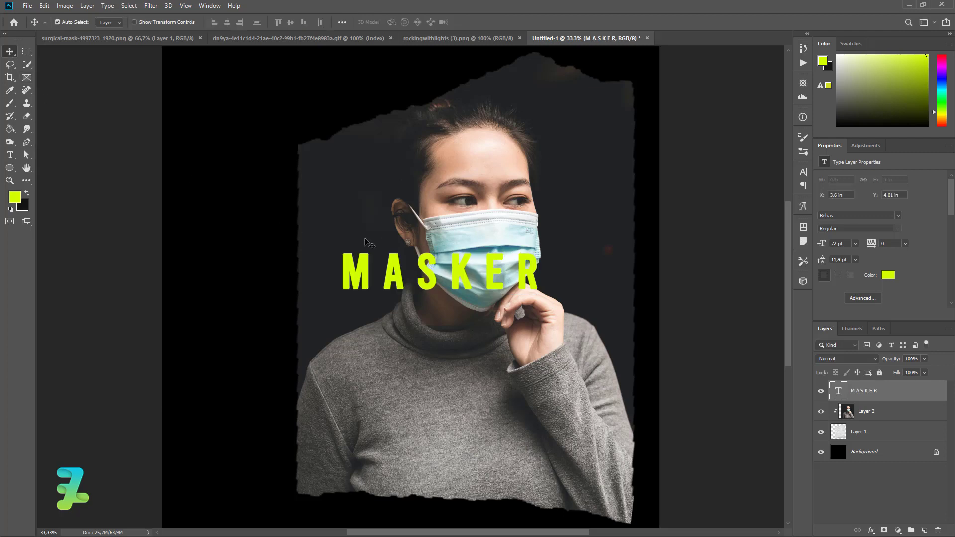
Move MASKER up over the mask and reduce its layer Fill to 0%.
drag(427, 273, 458, 230)
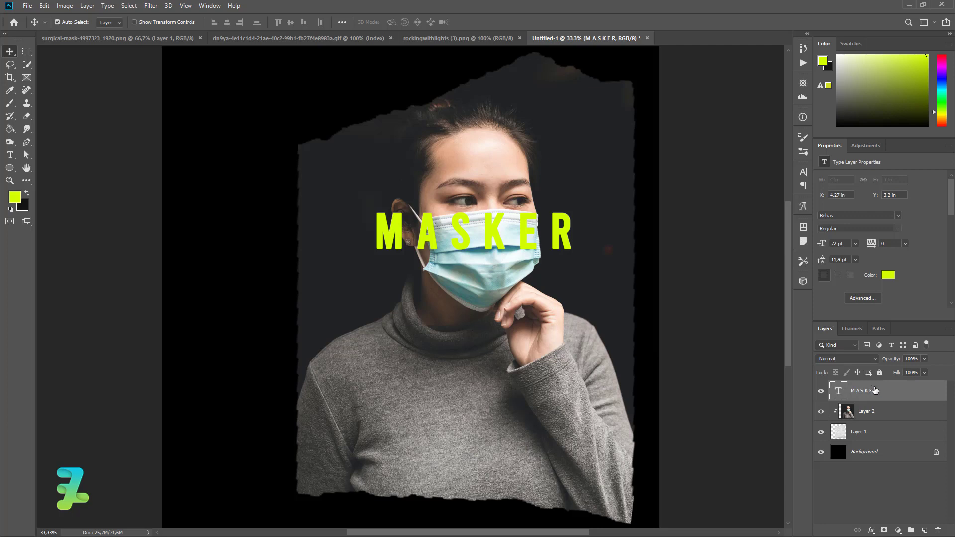
click(925, 373)
drag(900, 386, 842, 389)
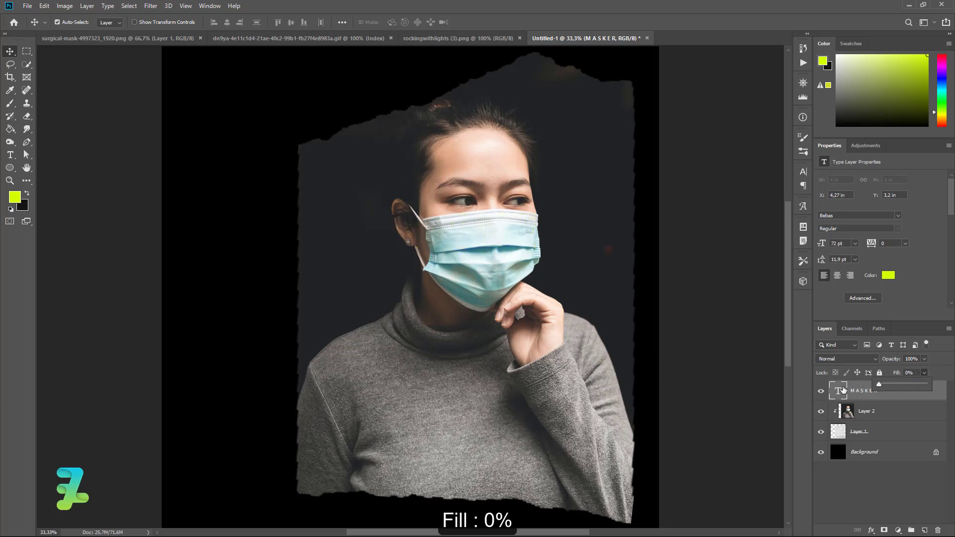
click(940, 408)
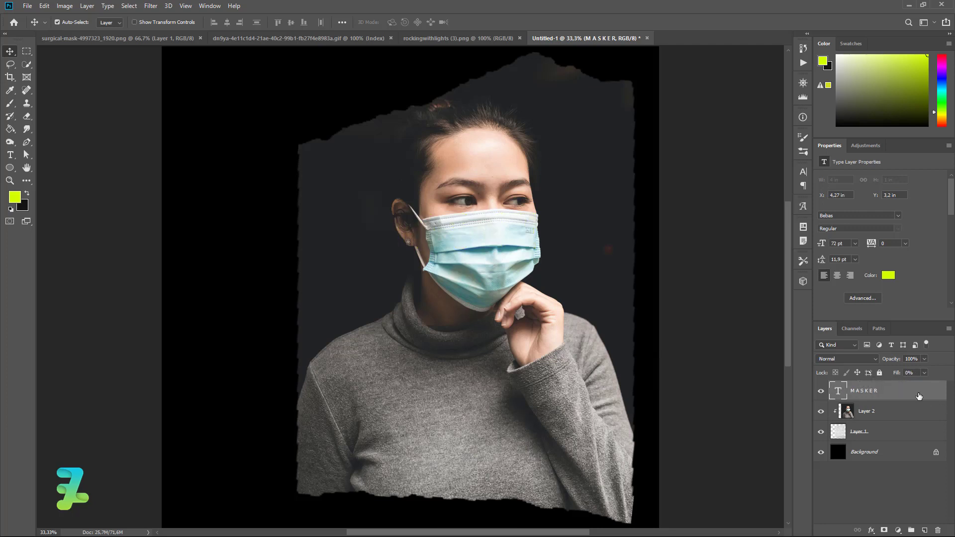
Give MASKER a 5 px lime Stroke layer style.
double_click(919, 396)
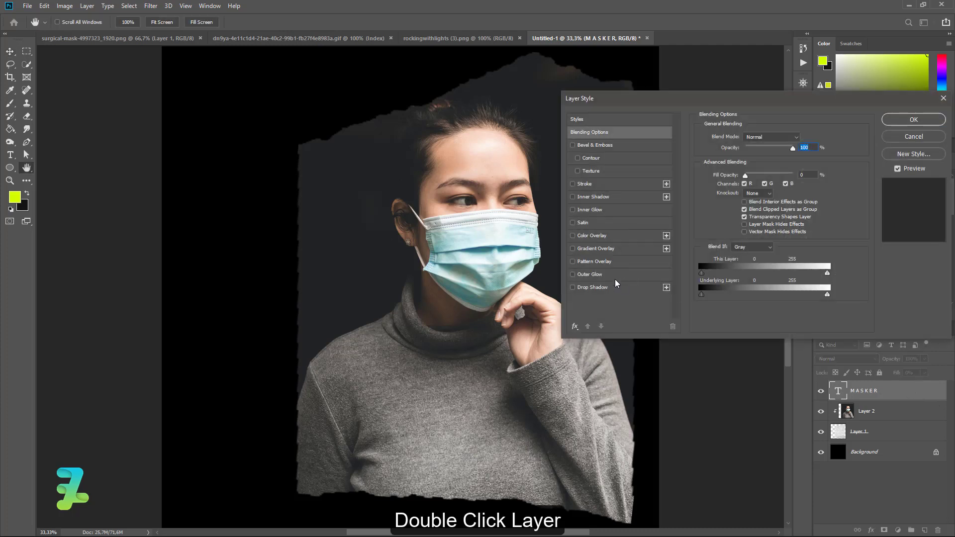
click(572, 184)
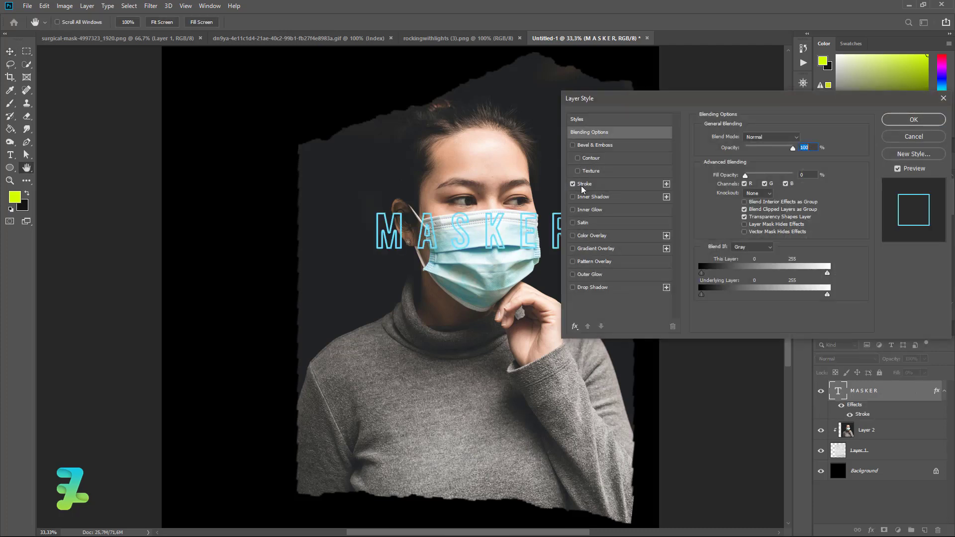
click(720, 211)
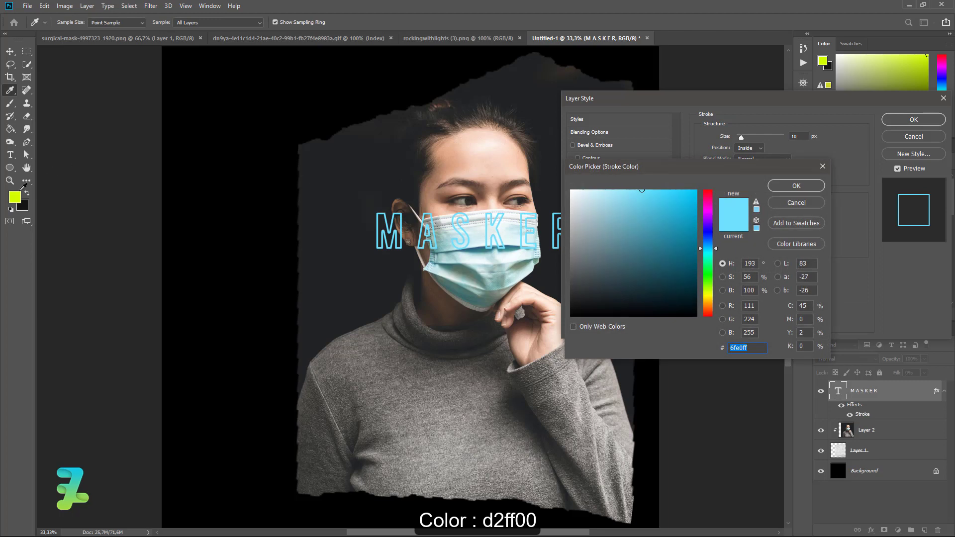
click(15, 196)
click(782, 188)
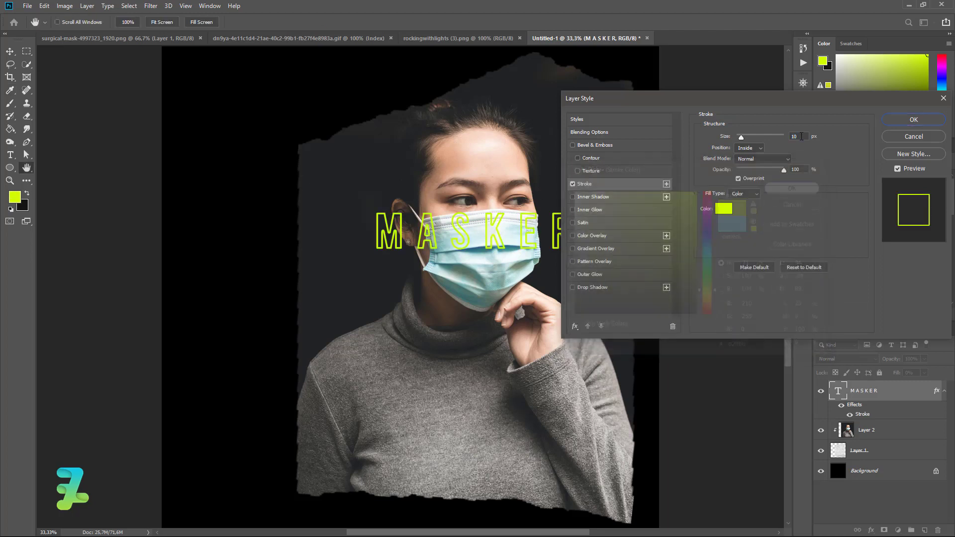
double_click(798, 136)
text(5)
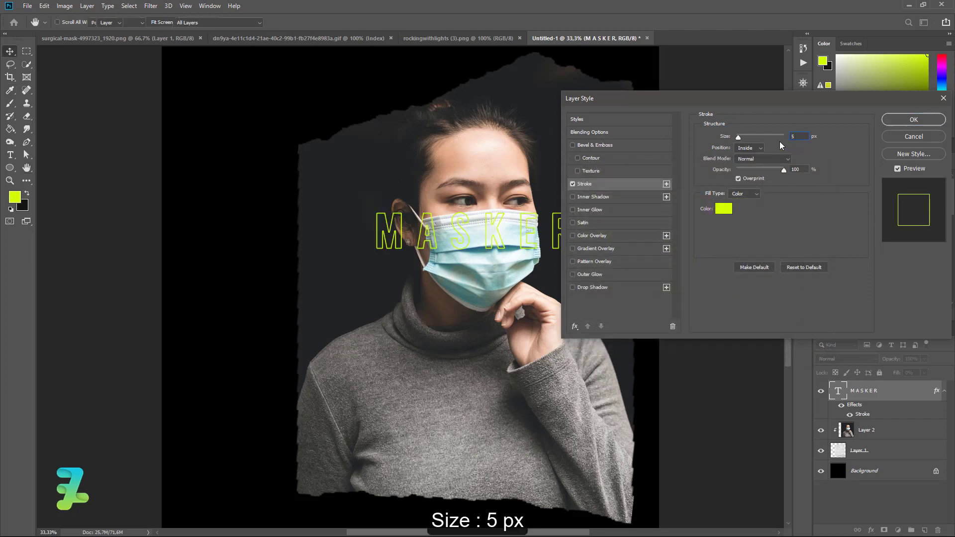
key(Return)
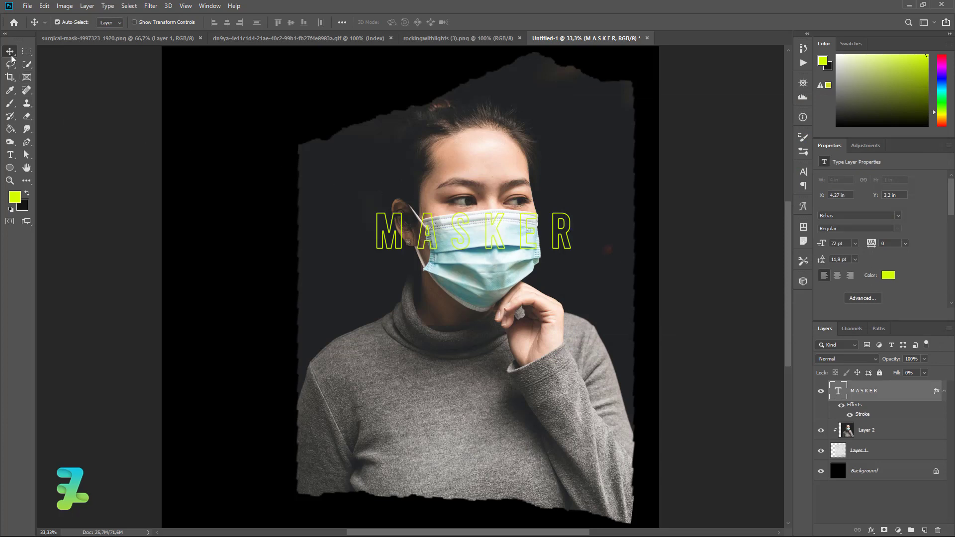
Duplicate MASKER twice and arrange the three rows overlapping one above another.
drag(488, 226, 487, 282)
key(ctrl+j)
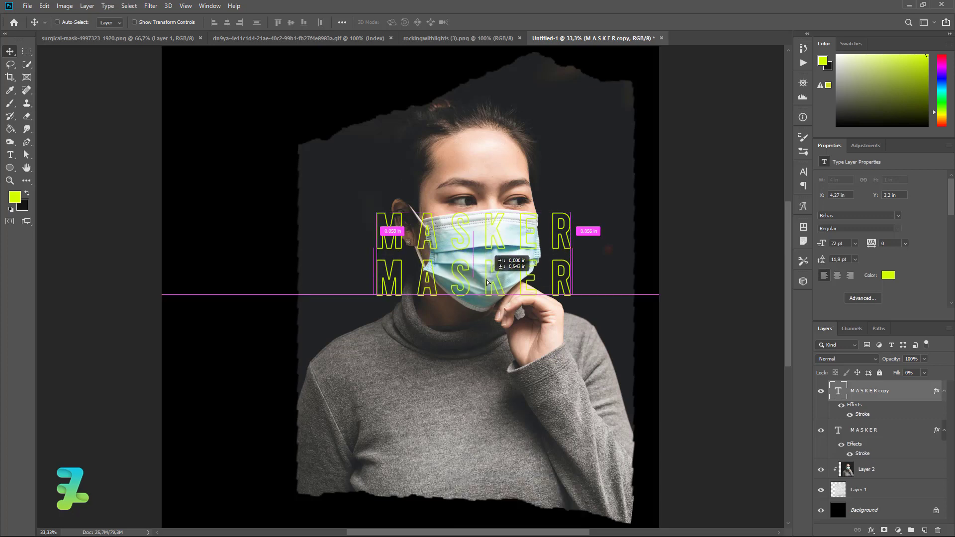
key(ctrl+j)
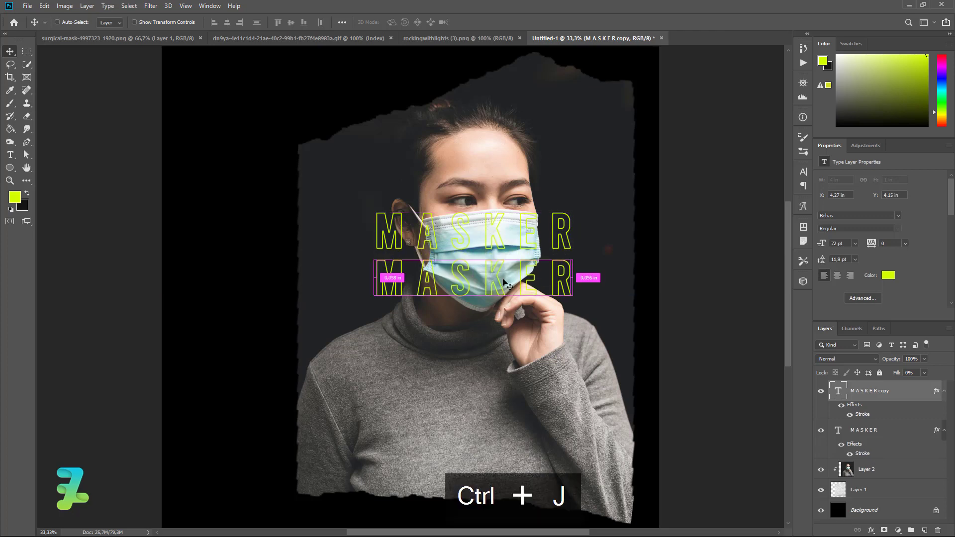
drag(487, 283, 493, 348)
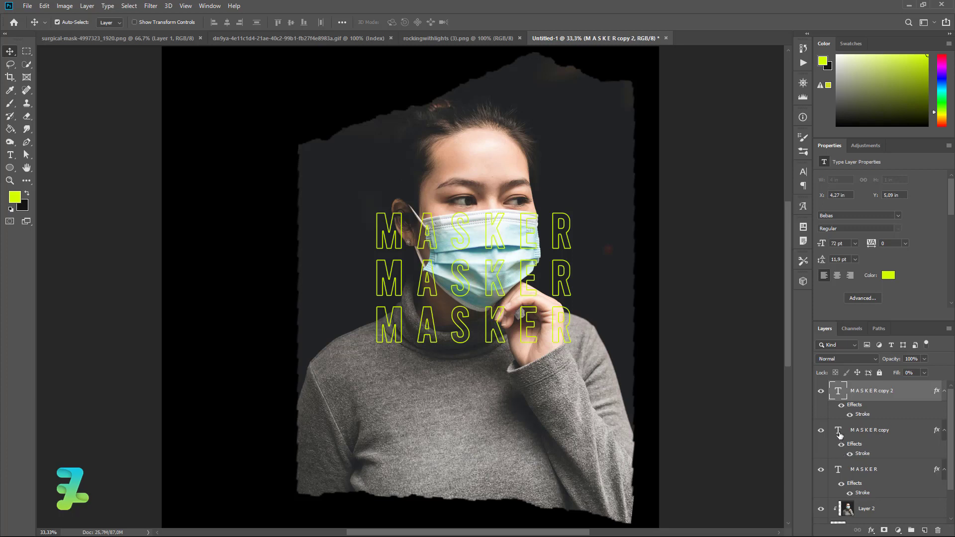
drag(535, 266, 530, 230)
drag(554, 318, 558, 279)
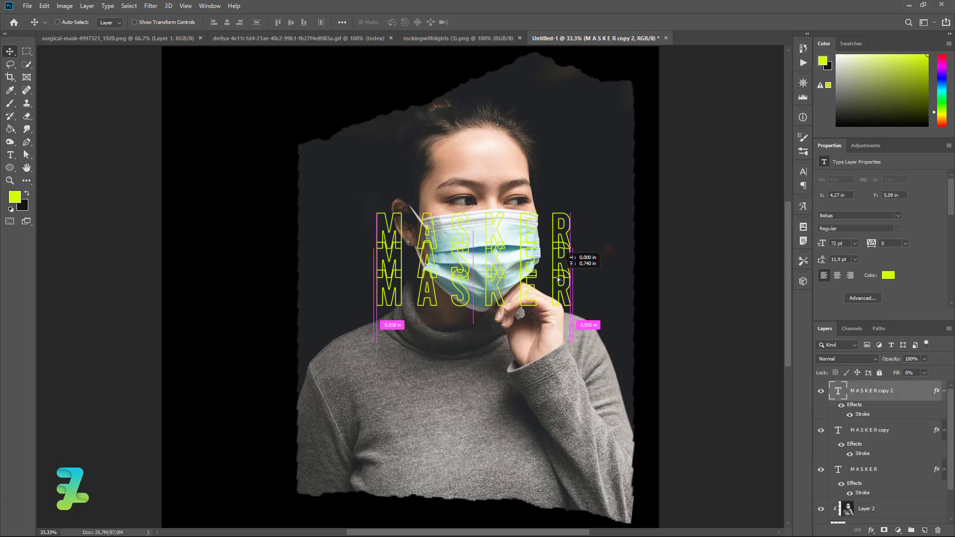
drag(558, 280, 558, 279)
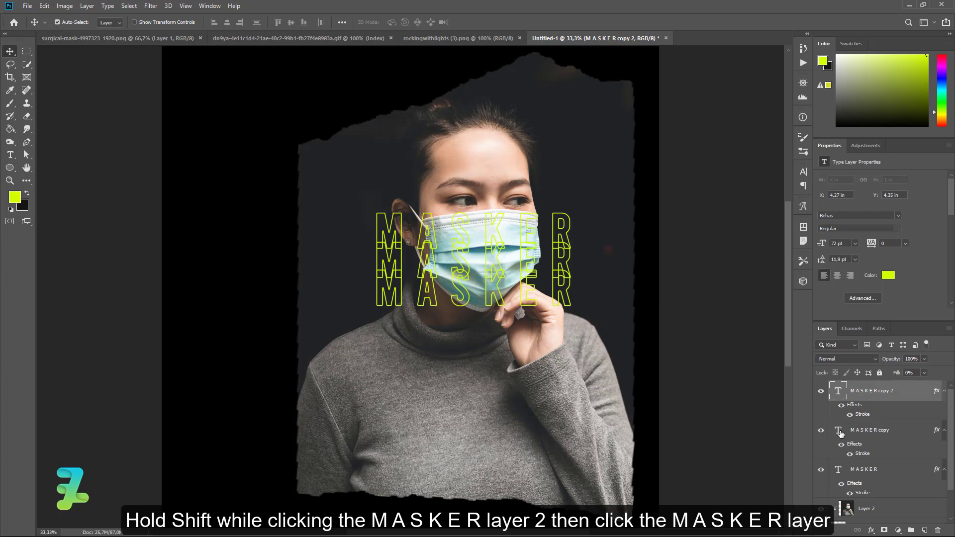
Group the three MASKER layers and centre the group on the torn-paper photo.
shift+click(876, 477)
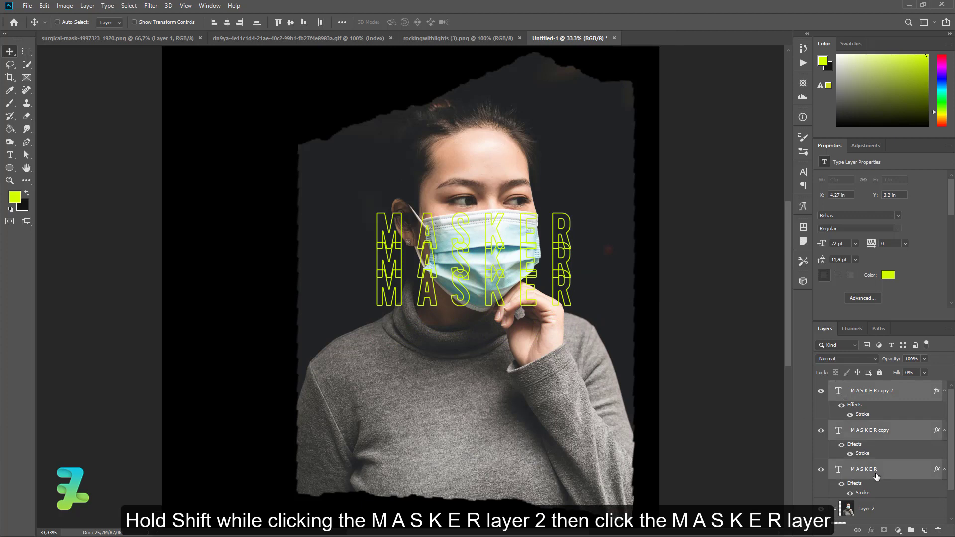
key(ctrl+g)
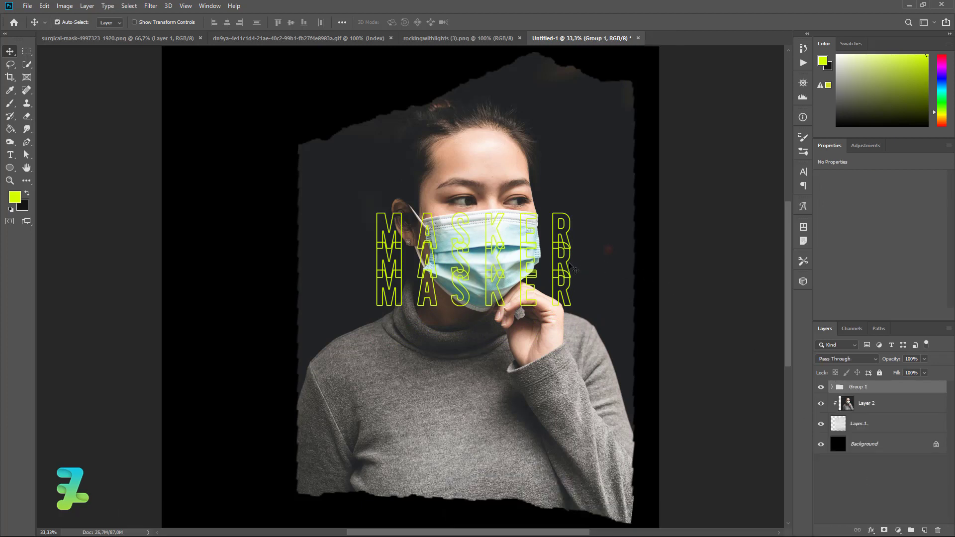
ctrl+click(838, 423)
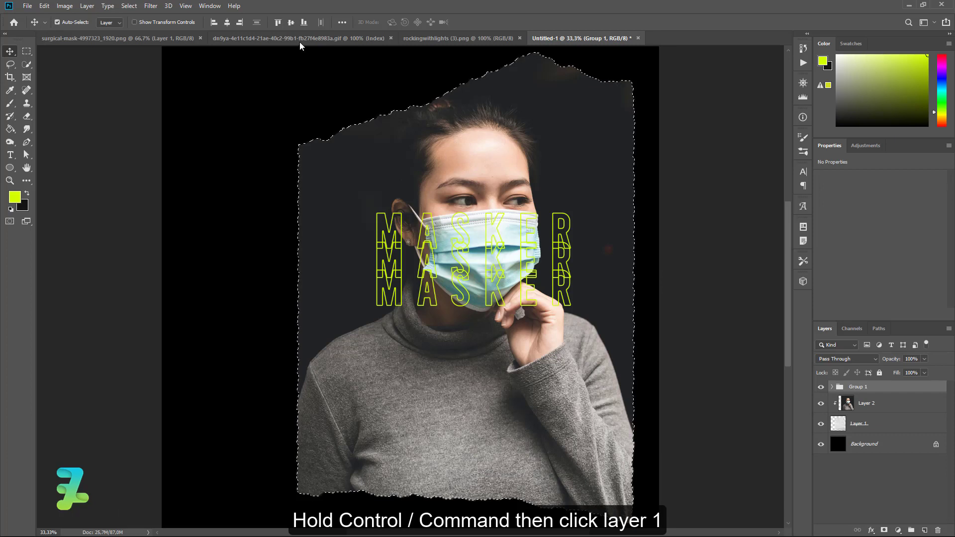
click(291, 22)
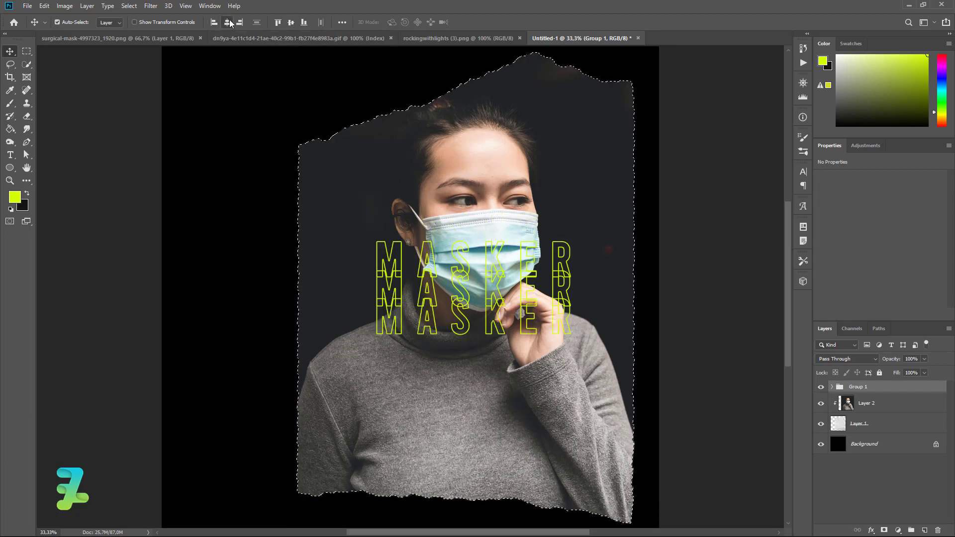
click(228, 22)
key(ctrl+d)
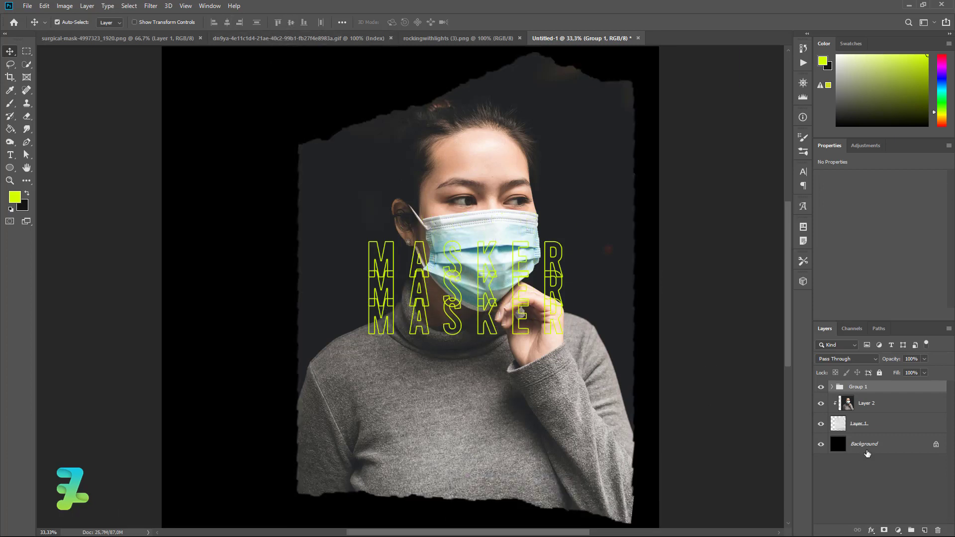
click(838, 426)
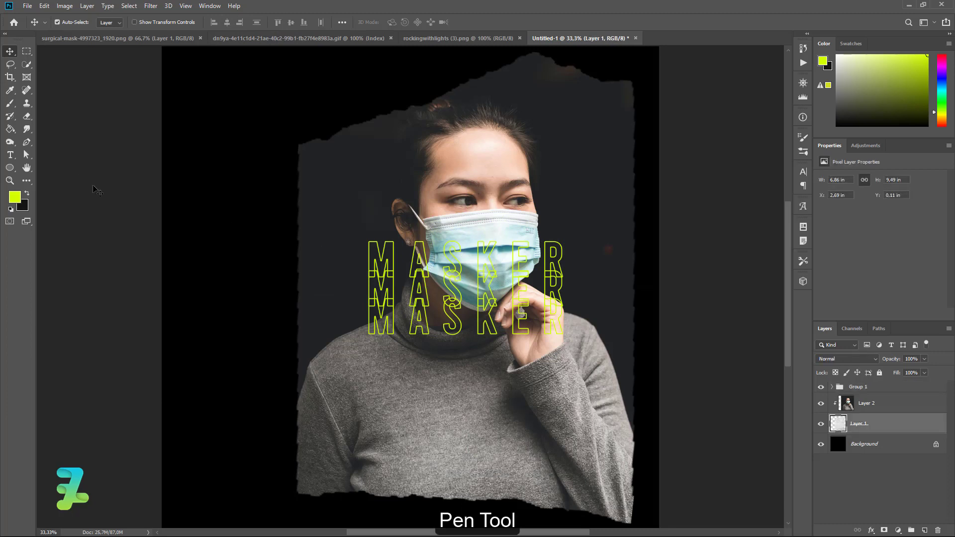
Trim the torn left edge of Layer 1 using a Pen path converted to a selection.
click(27, 142)
click(302, 142)
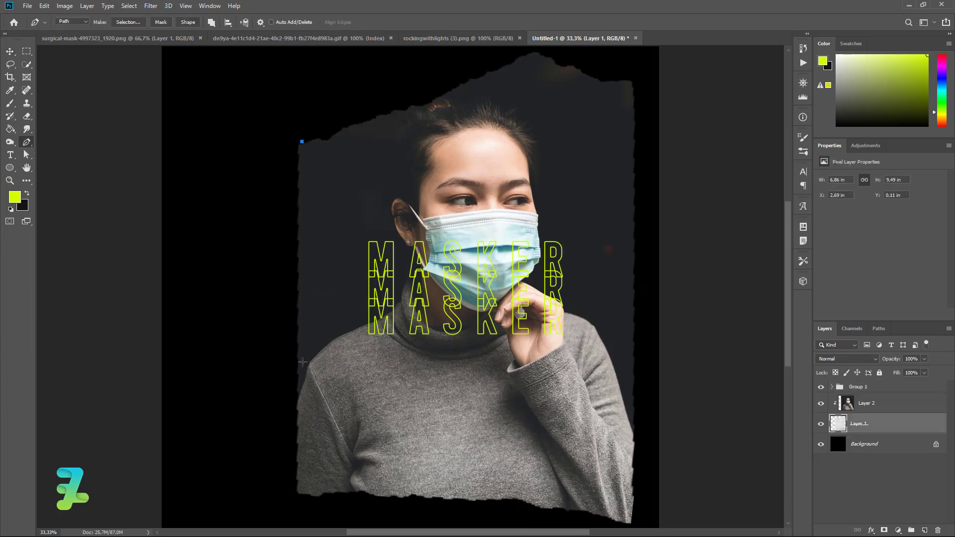
click(298, 495)
click(266, 295)
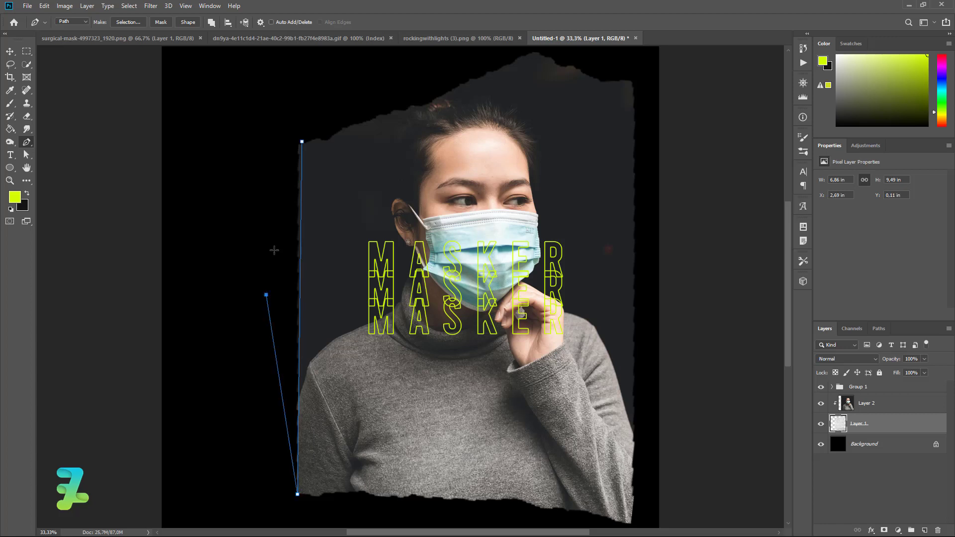
drag(281, 194, 285, 191)
click(302, 144)
right_click(303, 181)
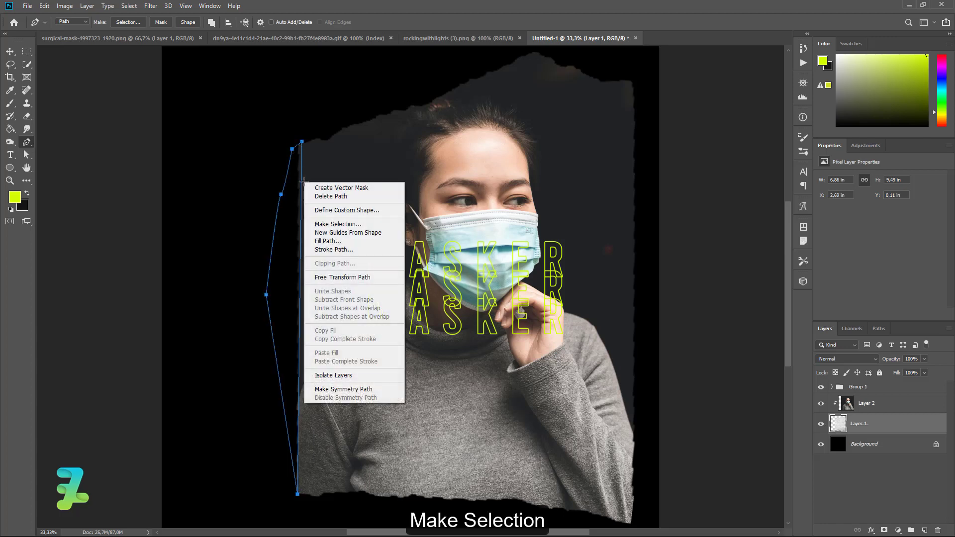
click(321, 224)
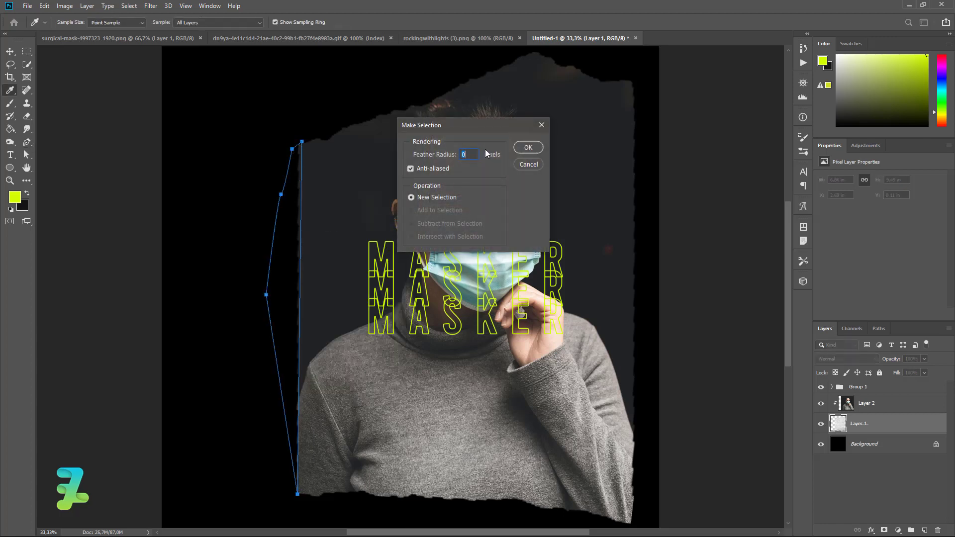
click(529, 147)
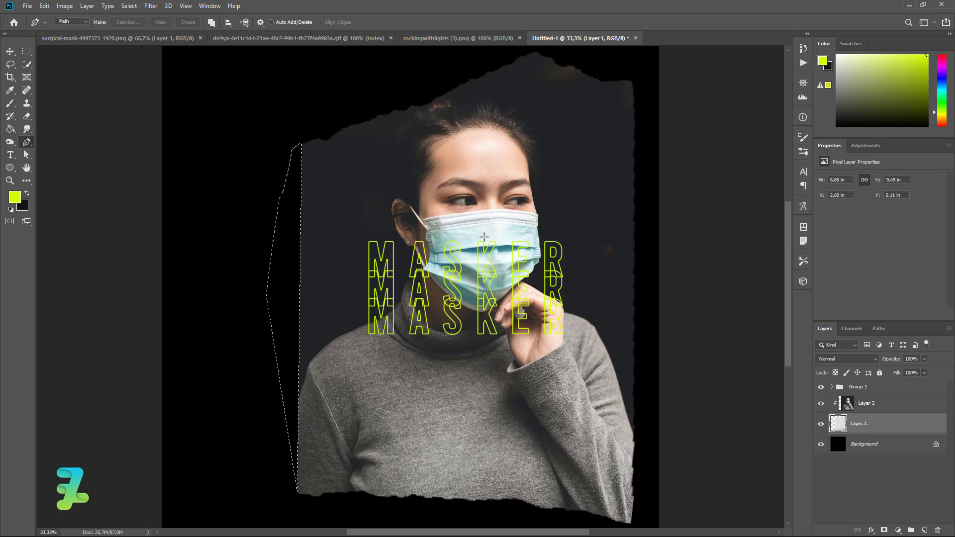
key(ctrl+d)
Trace a Pen path enclosing the torn right edge of the photo frame.
click(629, 78)
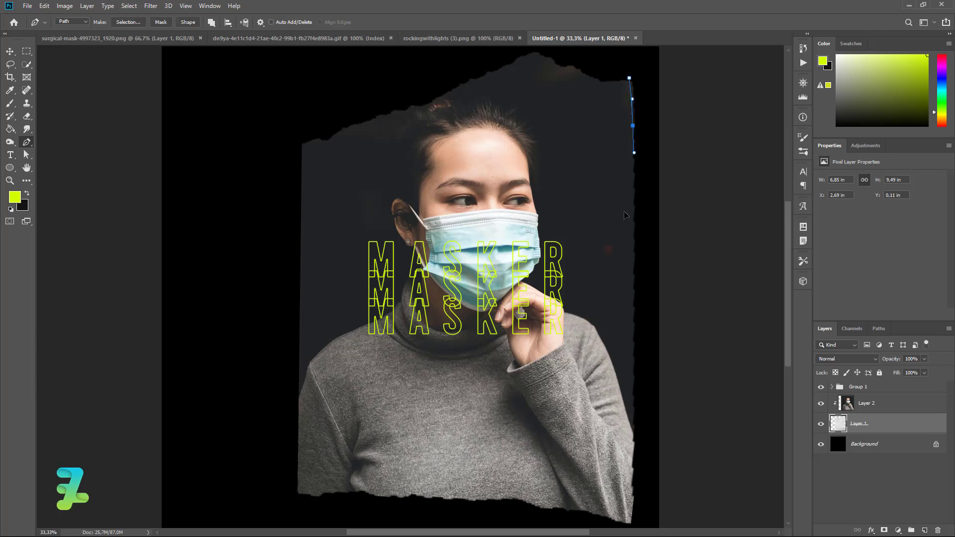
drag(632, 403, 633, 418)
click(630, 533)
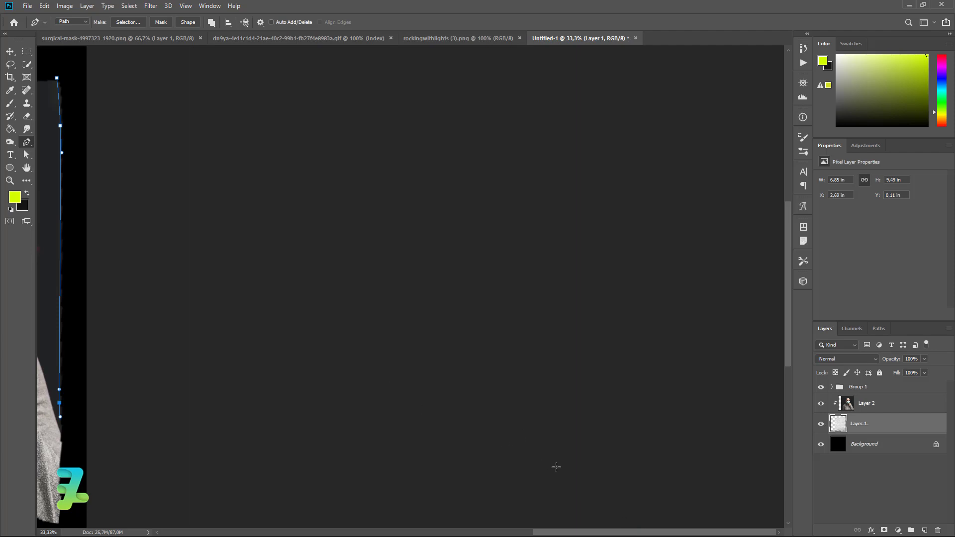
drag(603, 533, 510, 534)
scroll(340, 488, down, 1)
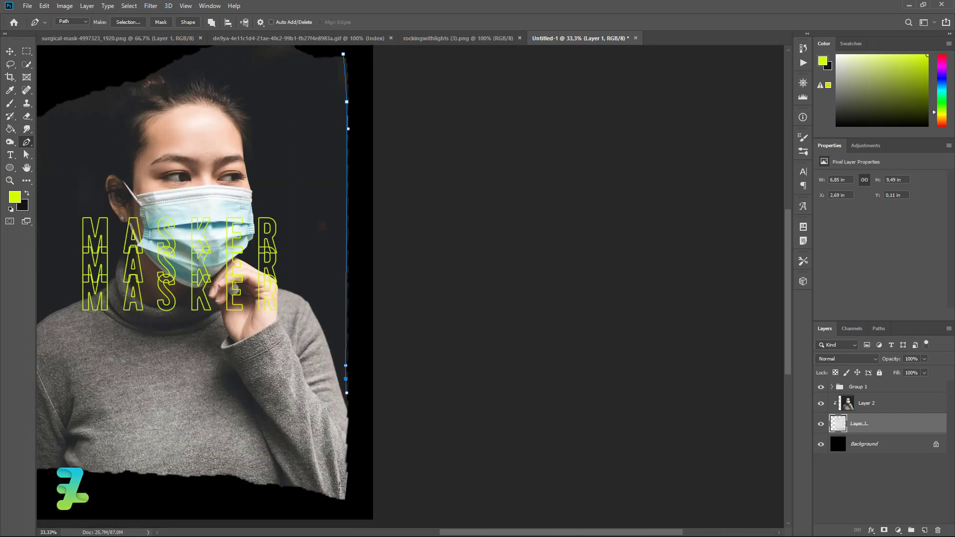
click(341, 497)
key(ctrl+z)
drag(343, 498, 345, 509)
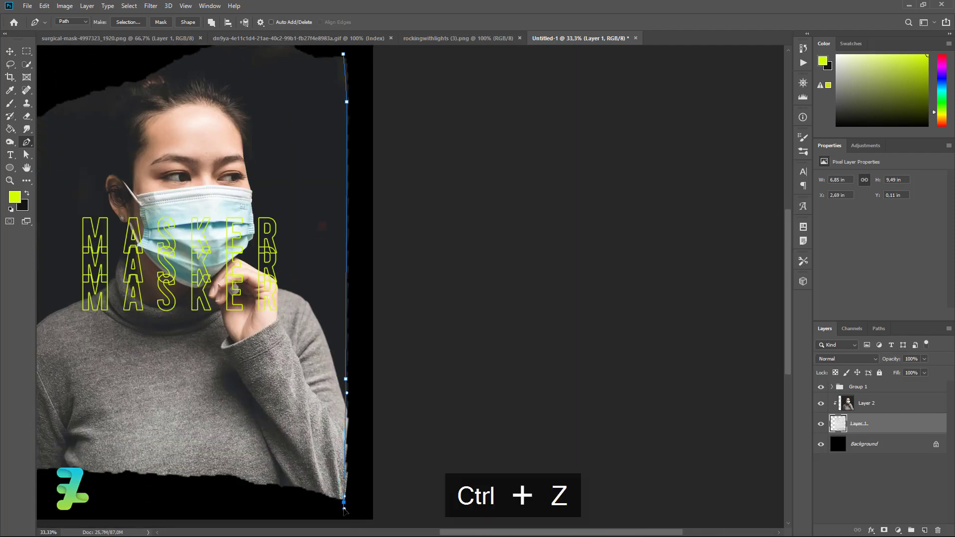
scroll(343, 299, up, 2)
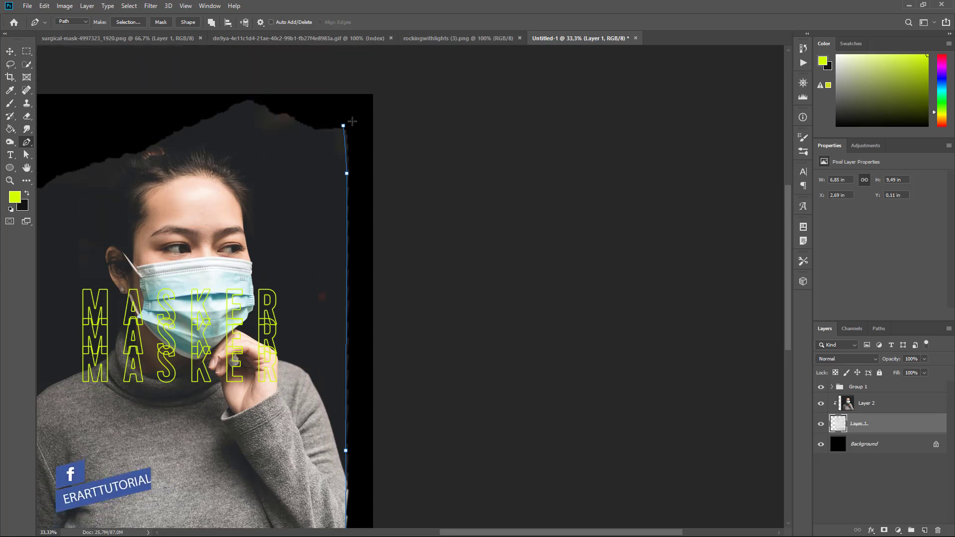
click(352, 121)
click(343, 125)
Turn the right-edge path into a selection, remove those pixels, and deselect.
right_click(342, 140)
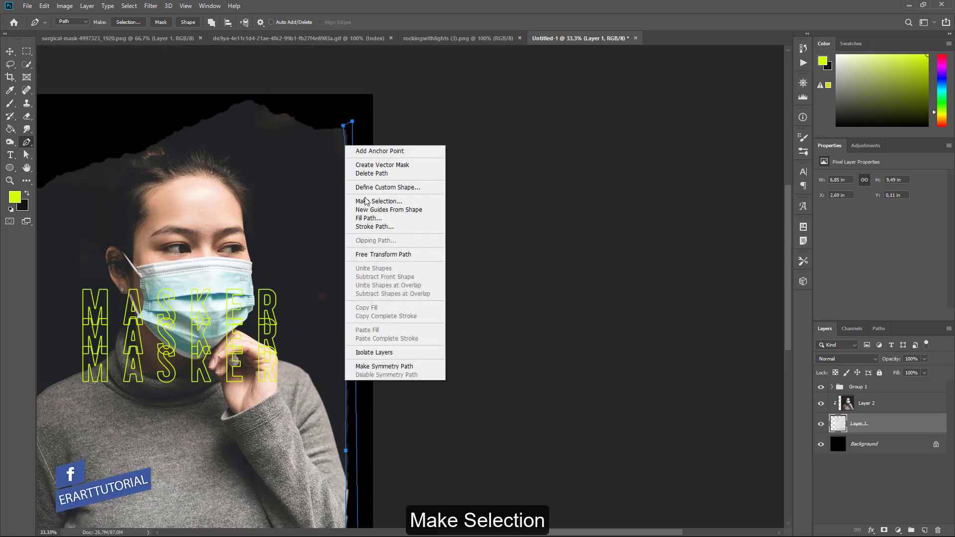
click(371, 203)
click(518, 149)
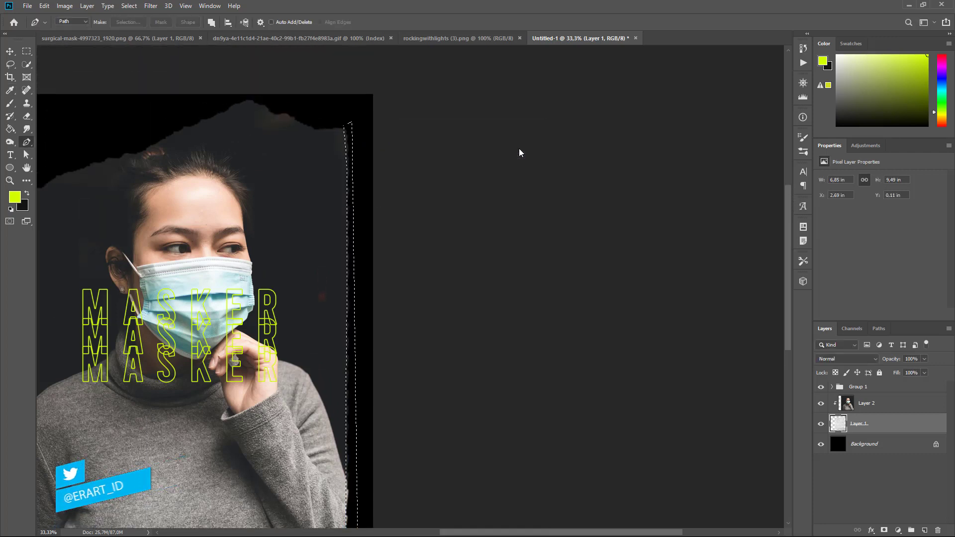
key(ctrl+d)
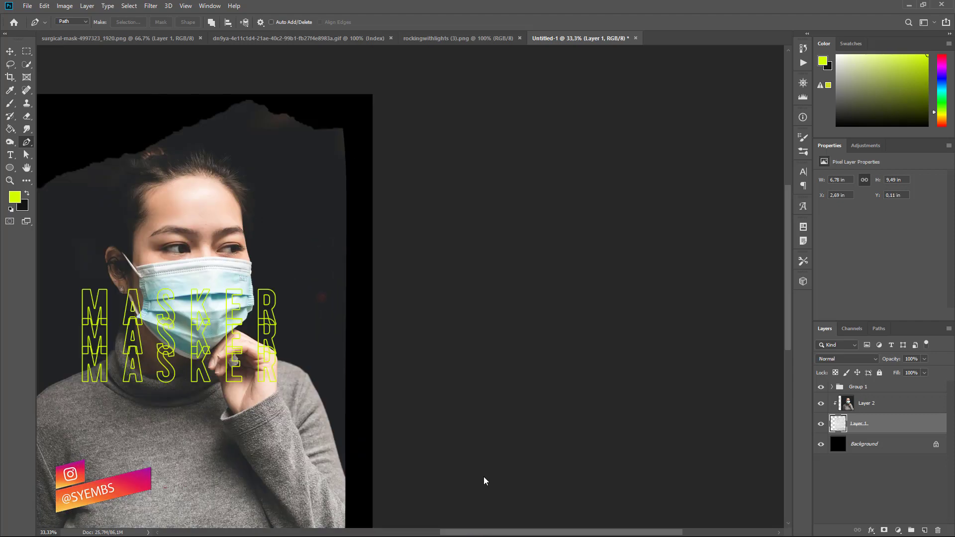
key(ctrl+minus)
Add the lime '20' text layer at top-left above the MASKER group, lowering it slightly.
key(ctrl+equal)
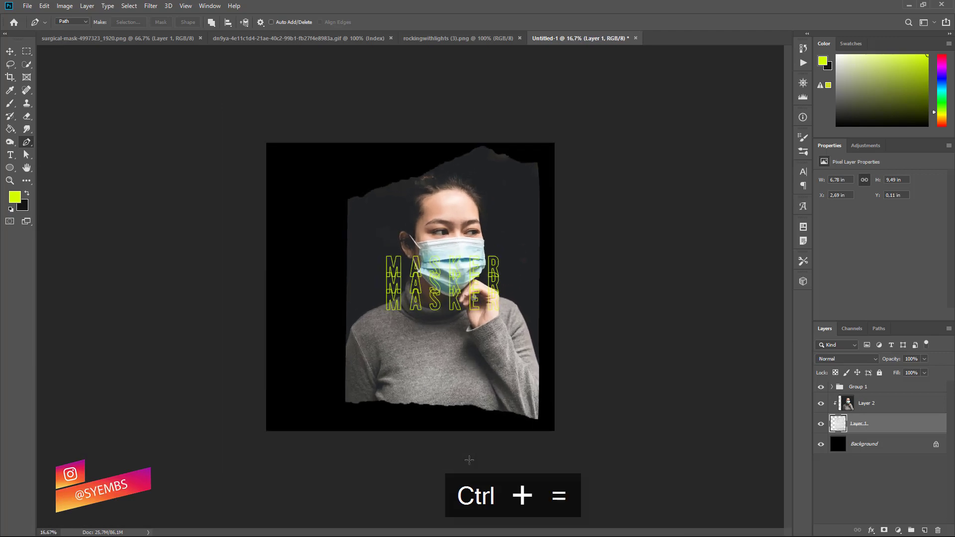
key(ctrl+equal)
key(ctrl+minus)
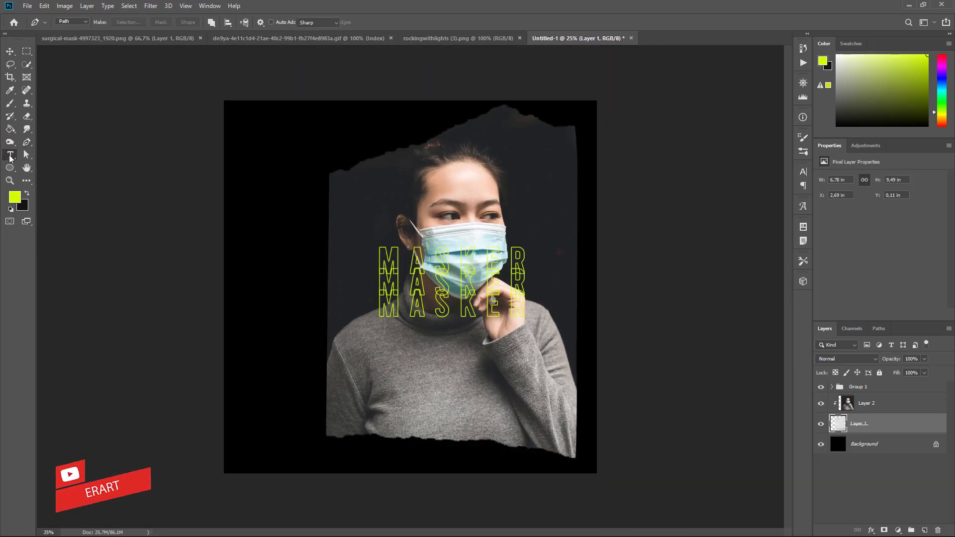
click(10, 156)
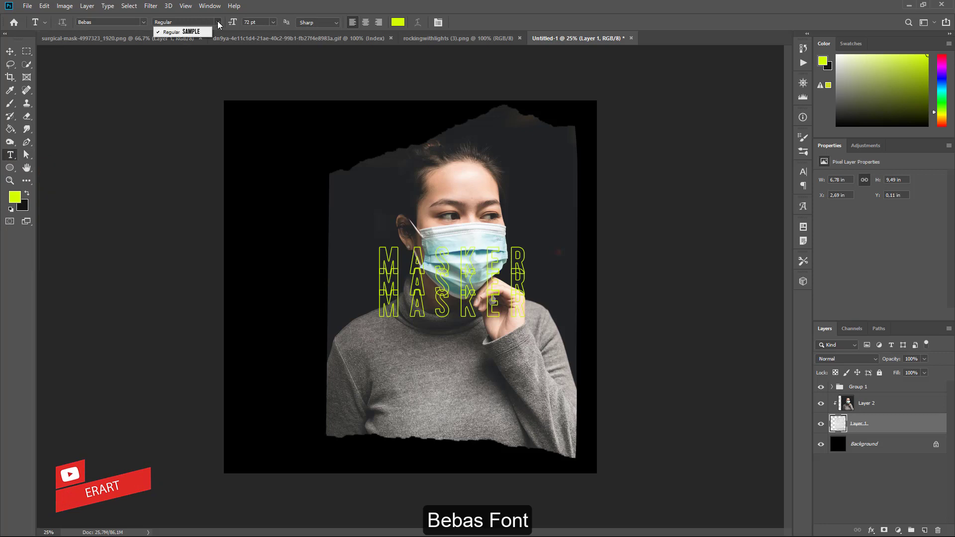
click(247, 138)
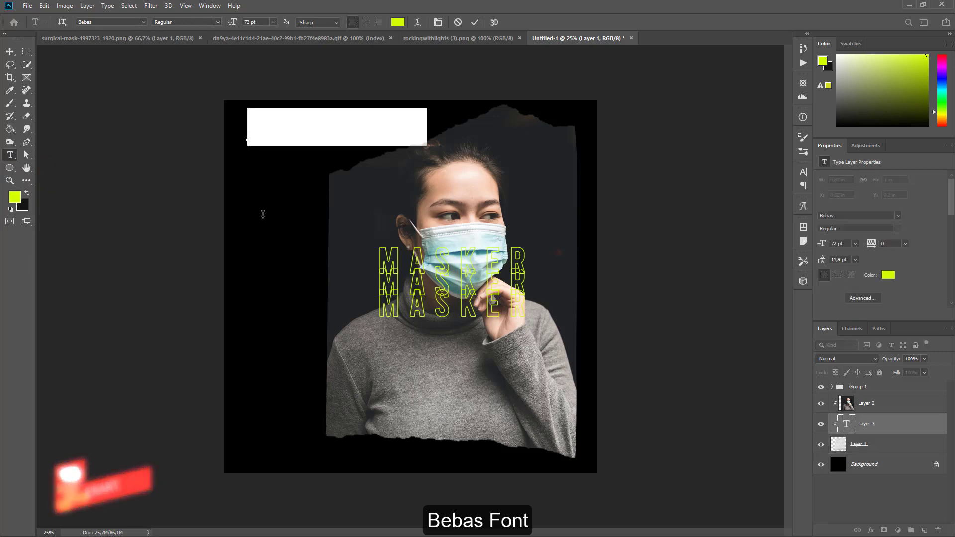
key(BackSpace)
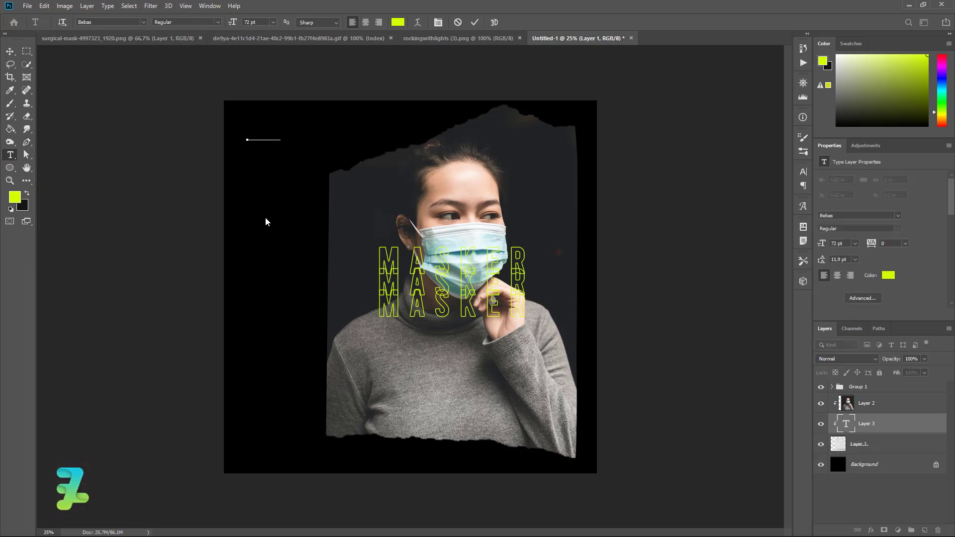
key(ctrl+a)
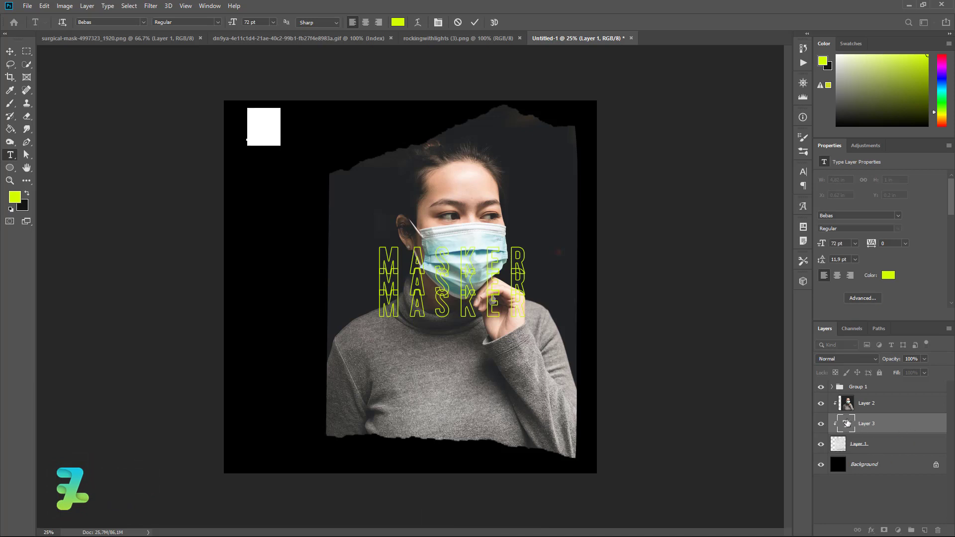
drag(847, 423, 849, 379)
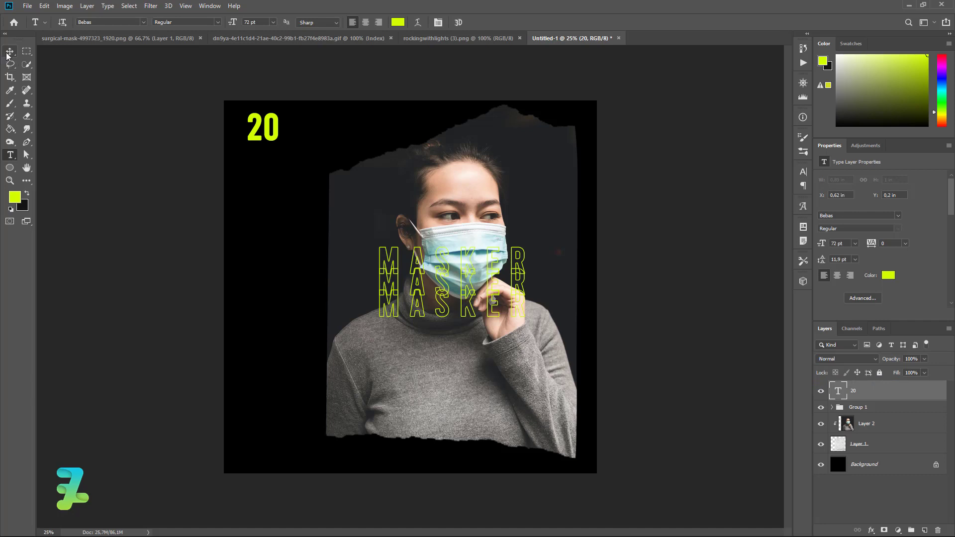
key(v)
drag(271, 135, 269, 188)
Duplicate the 20 layer, change its text to 19, and place it beneath the 20.
key(ctrl+j)
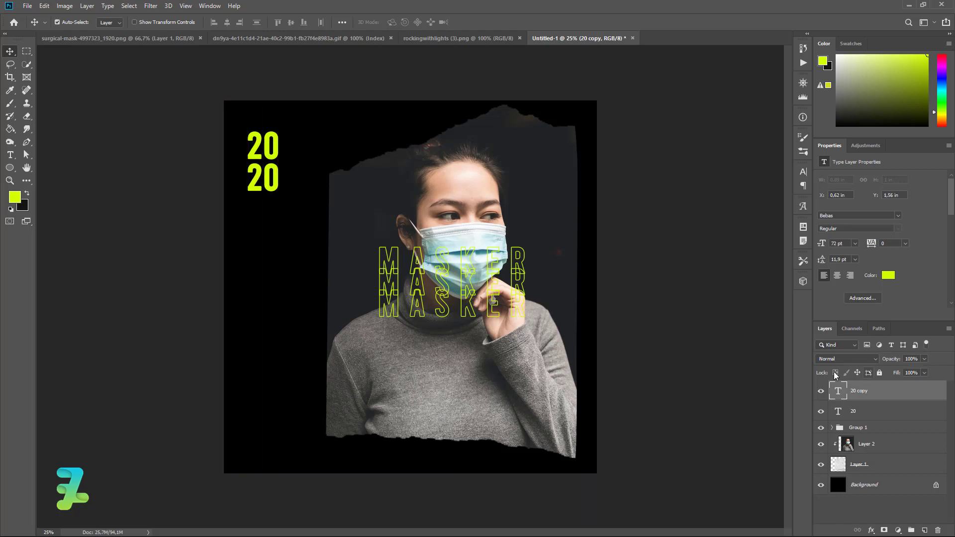
double_click(837, 391)
text(19)
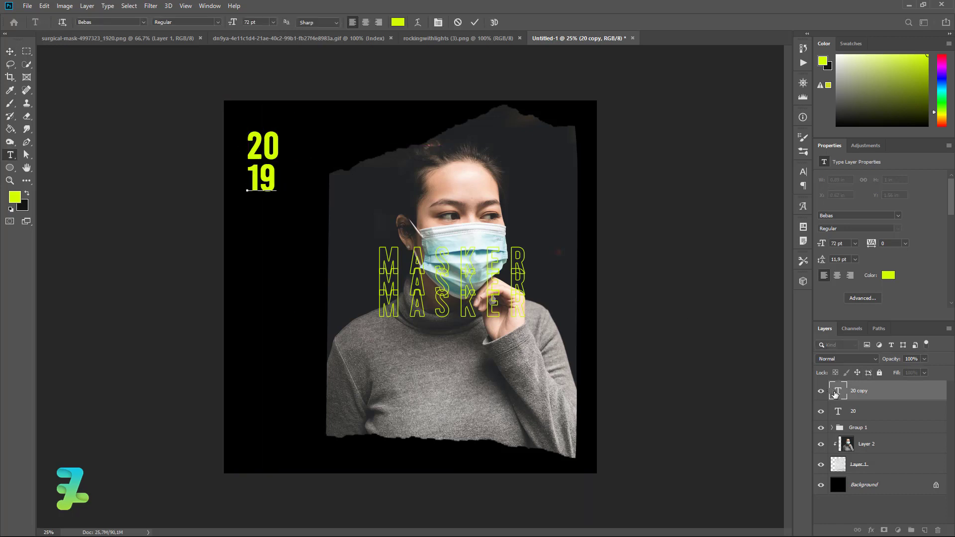
click(10, 52)
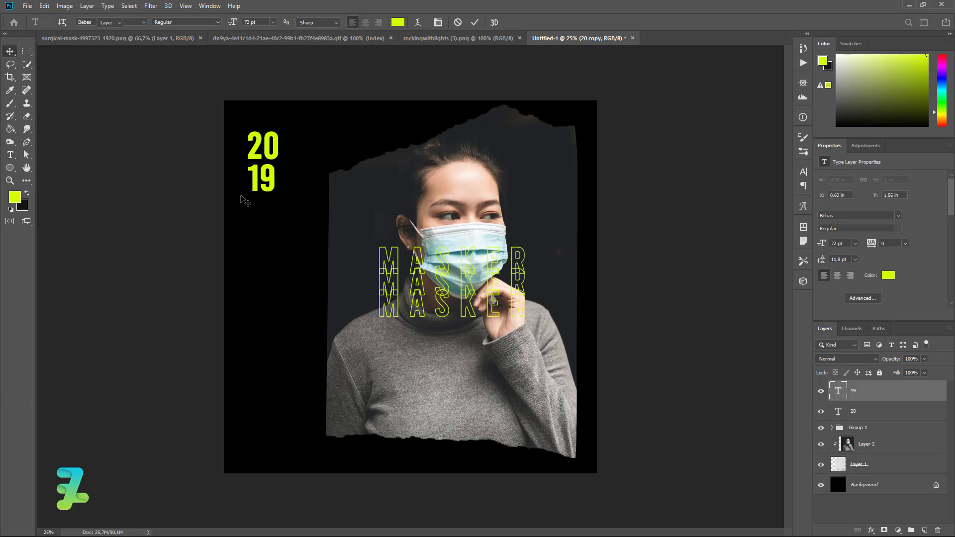
drag(266, 178, 270, 180)
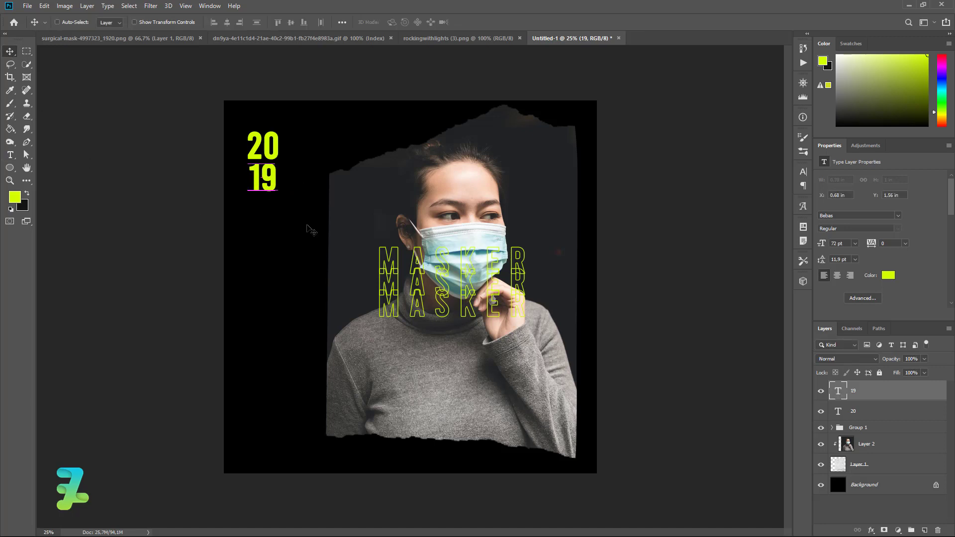
Merge the 20 and 19 layers into a single smart object.
shift+click(902, 414)
right_click(902, 414)
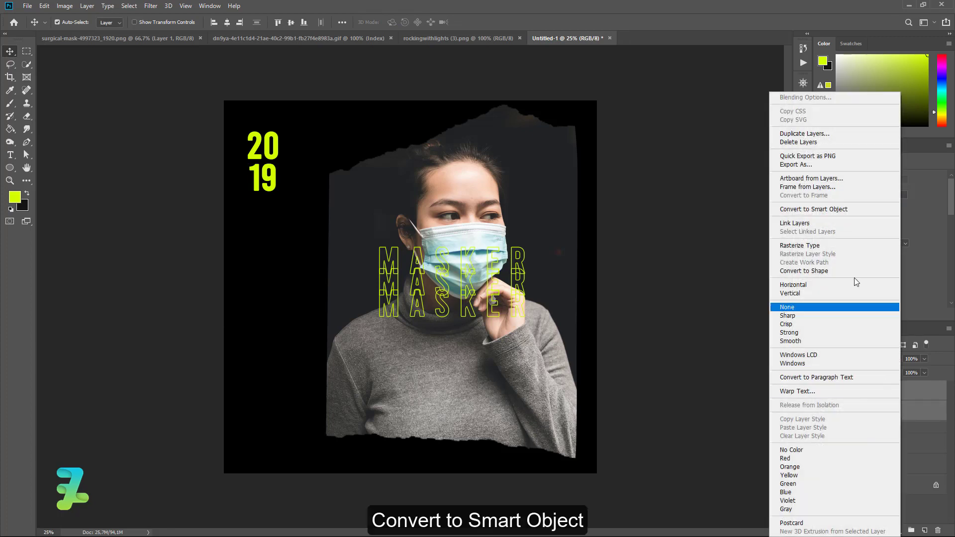
click(843, 209)
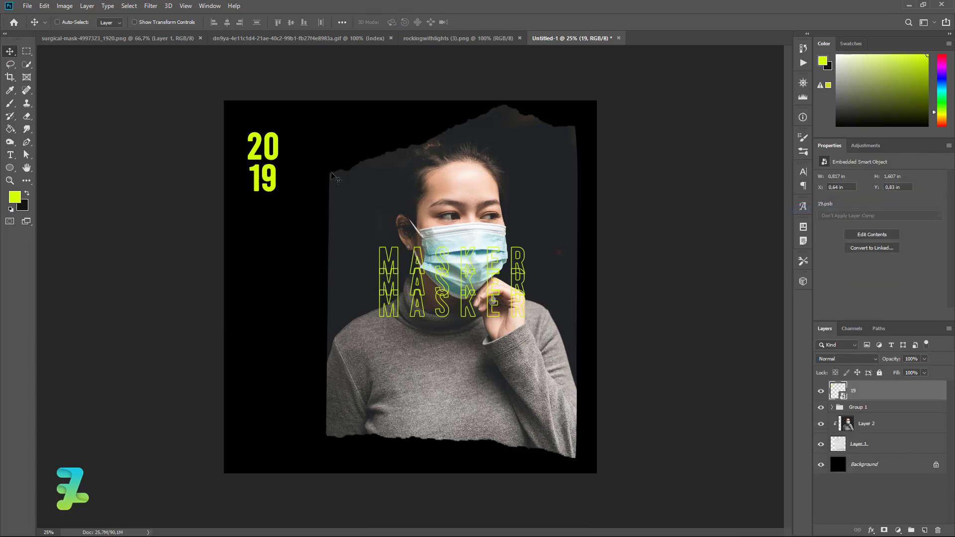
Enlarge the 2019 smart object to about 170% and shift it right and down.
key(ctrl+t)
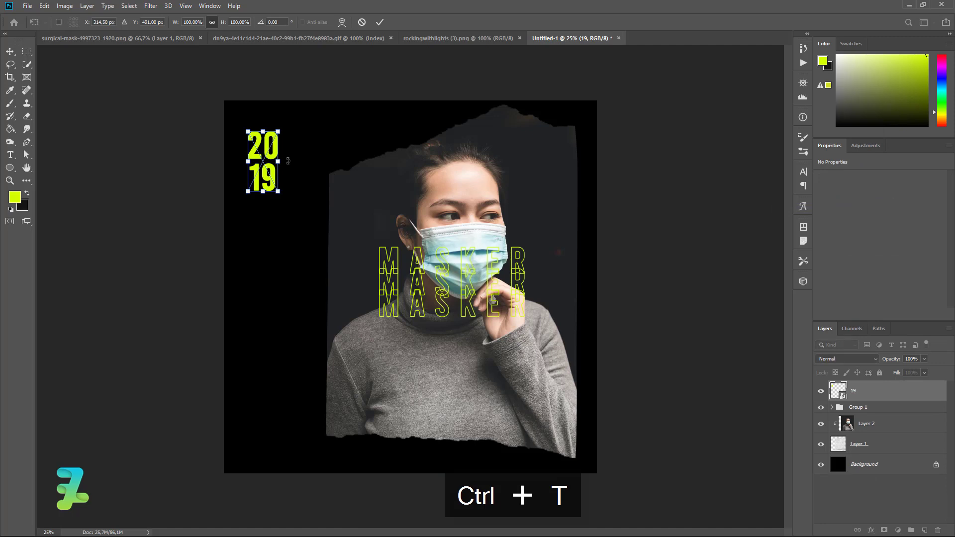
drag(280, 193, 295, 212)
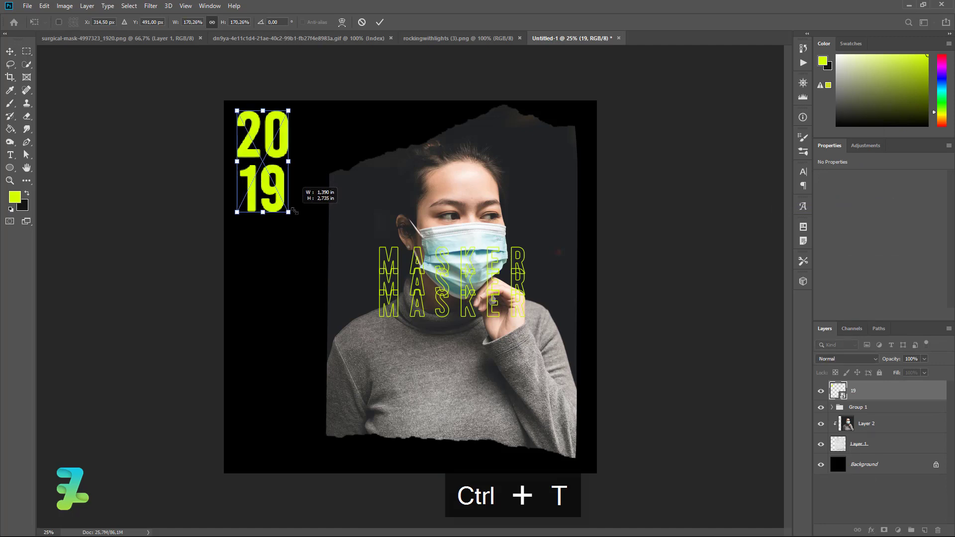
drag(277, 172, 288, 182)
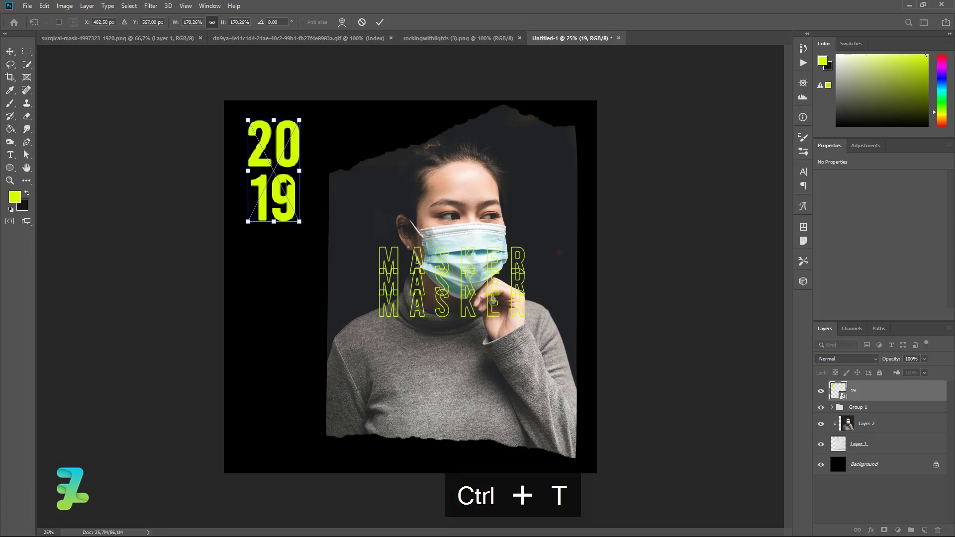
click(10, 52)
click(151, 6)
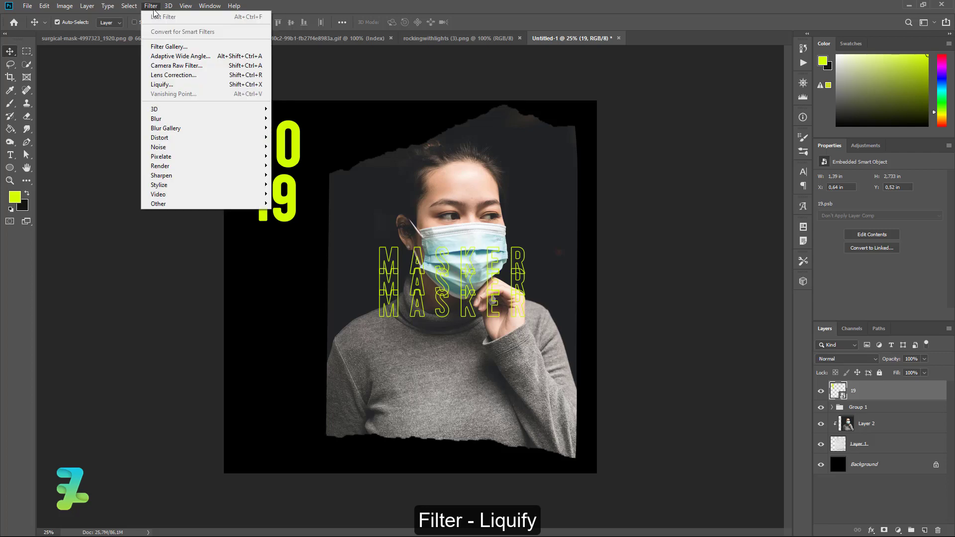
Open Liquify on the 2019 numerals and shrink the Forward Warp brush to 175.
click(164, 85)
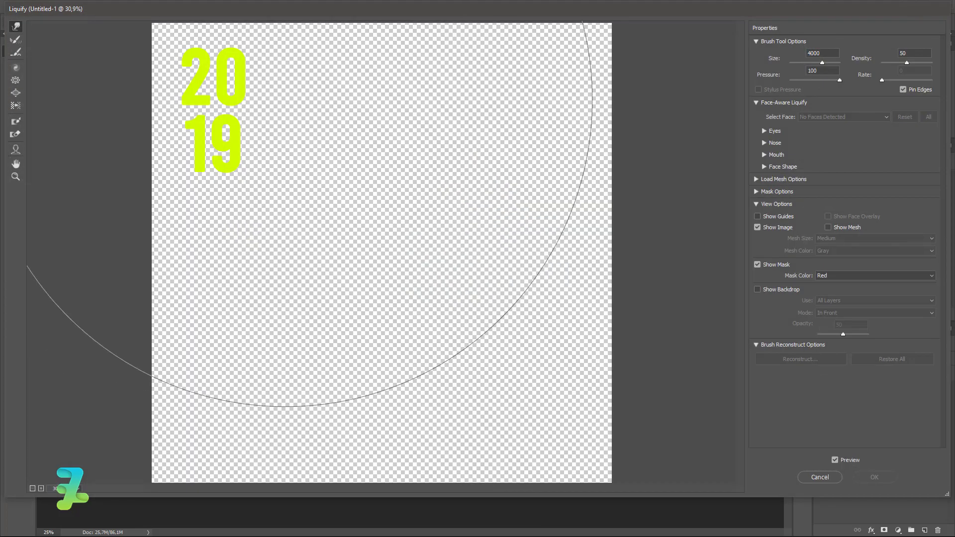
key(bracketleft)
key(bracketleft)
key(bracketleft)
key(bracketleft)
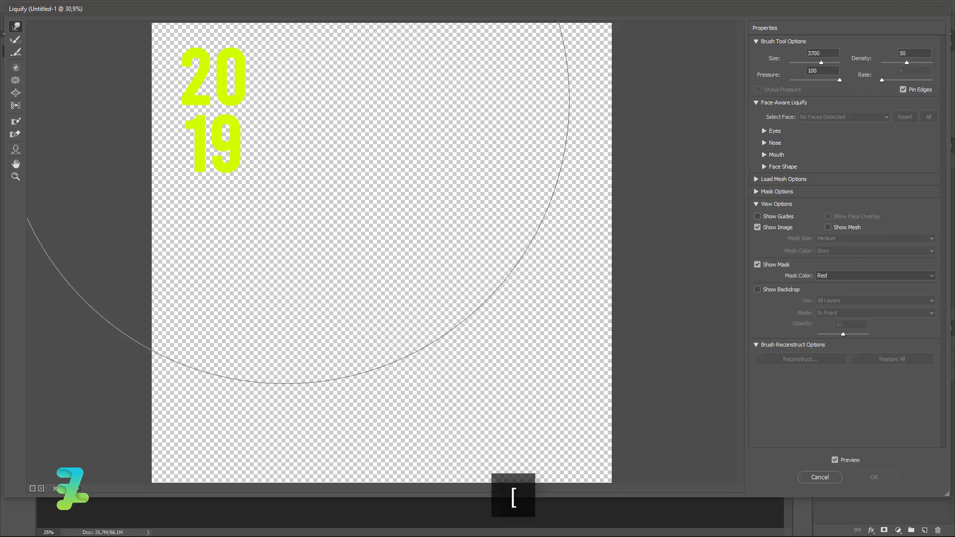
key(bracketleft)
key(bracketleft)
key(bracketleft)
key(bracketleft)
key(bracketleft)
key(bracketleft)
key(bracketleft)
key(bracketleft)
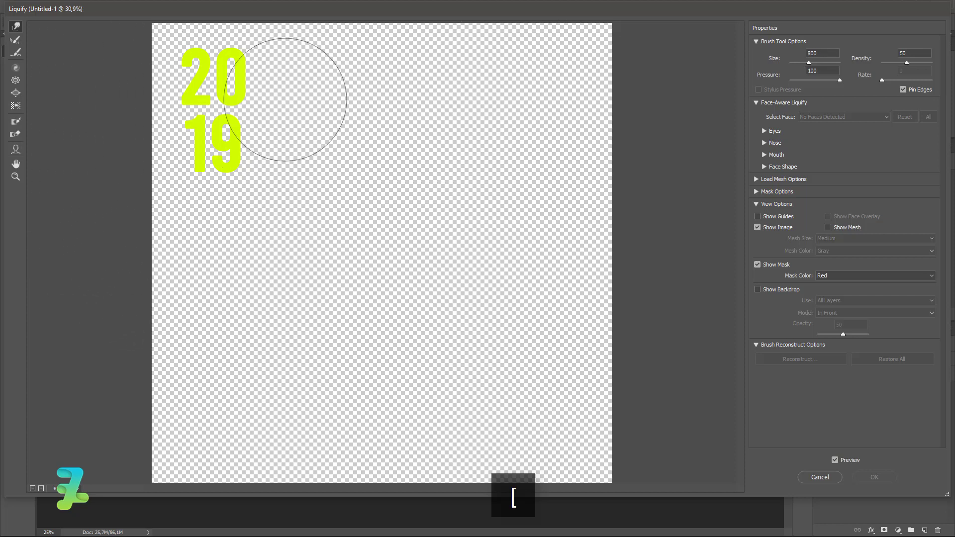
key(bracketleft)
key(bracketleft)
key(bracketleft)
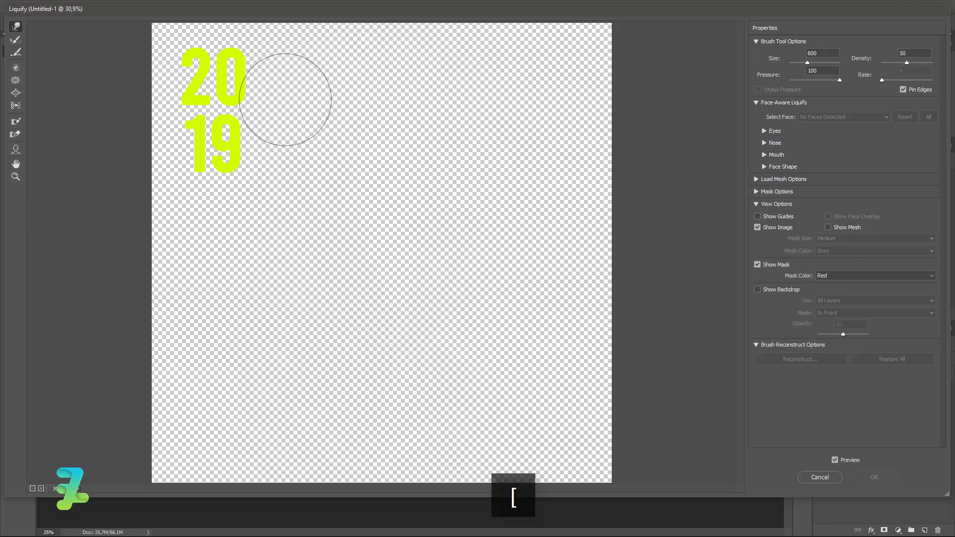
key(bracketleft)
key(bracketleft)
key(bracketleft)
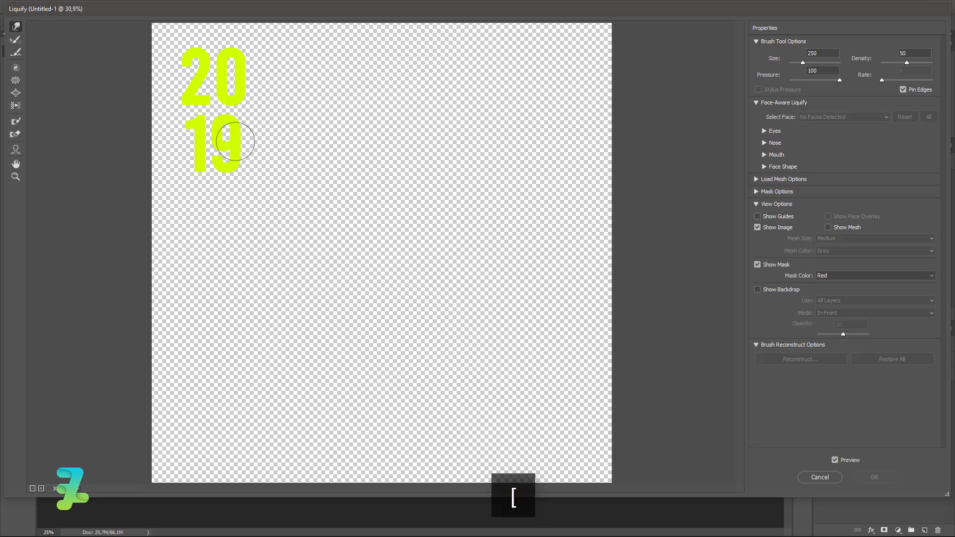
drag(242, 142, 249, 143)
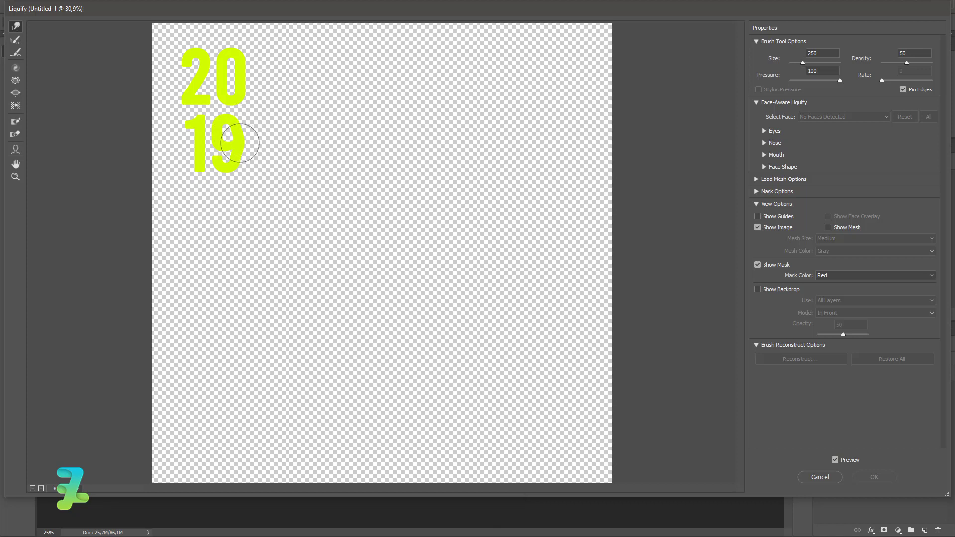
key(ctrl+z)
key(bracketleft)
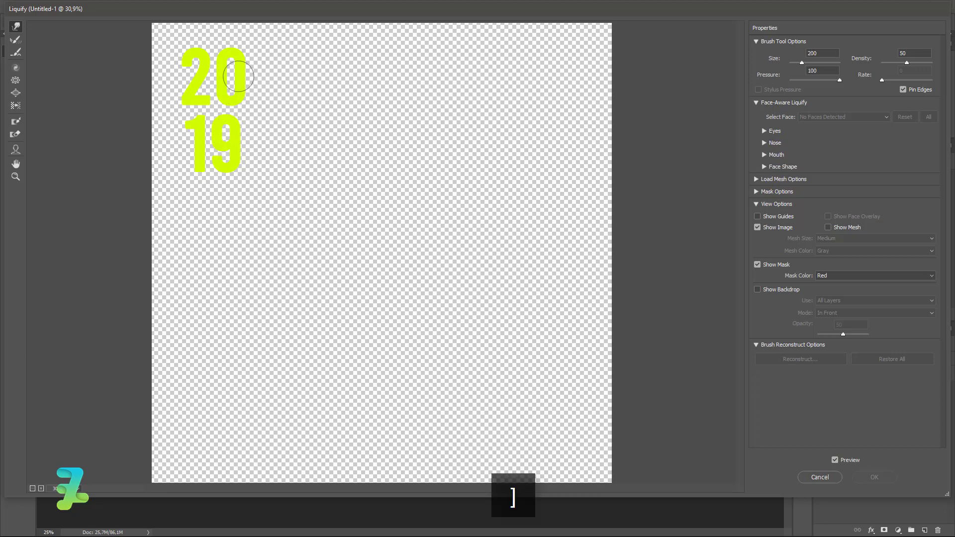
key(bracketleft)
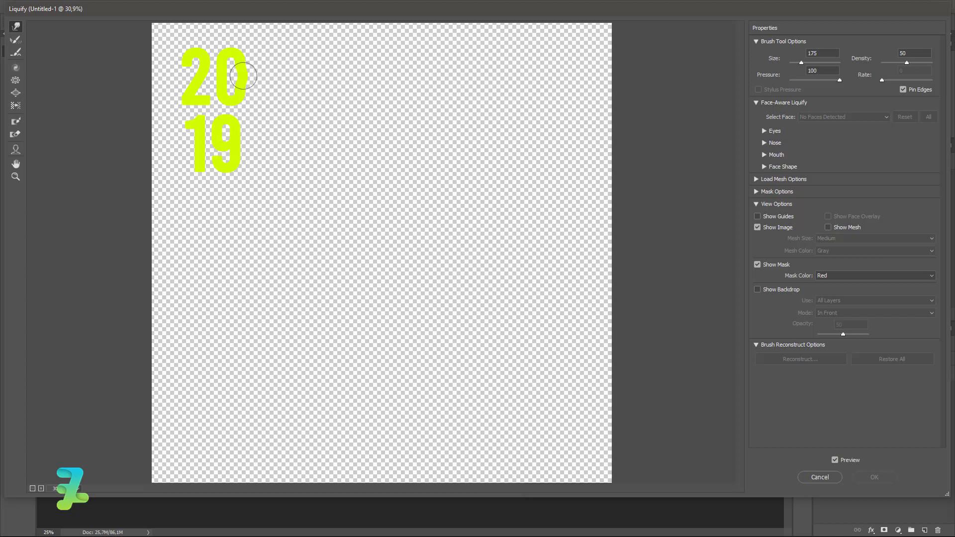
Warp the edges of the 0, 9 and 1 into wavy, bulging shapes.
drag(243, 76, 224, 78)
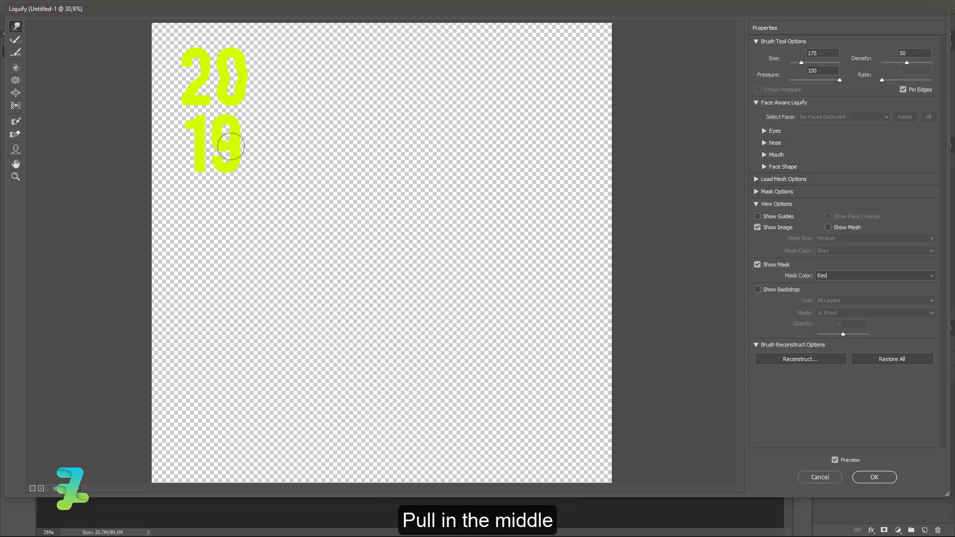
drag(244, 146, 214, 145)
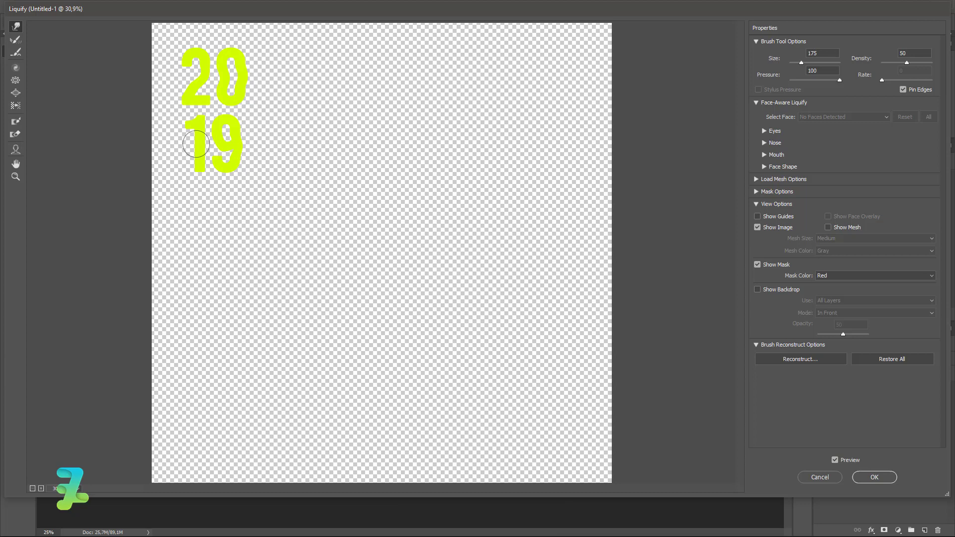
drag(194, 144, 207, 145)
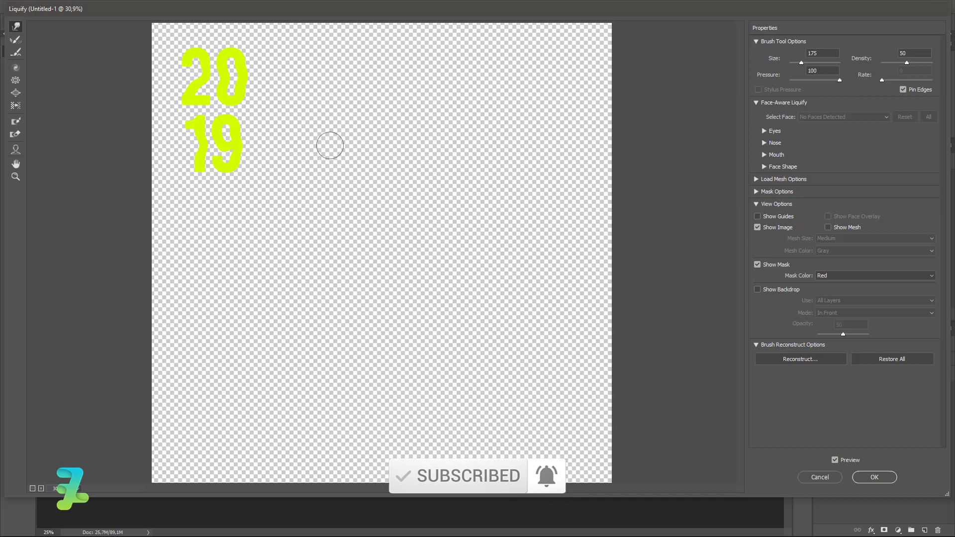
Apply the liquify distortion and duplicate the liquified 2019 layer.
click(877, 477)
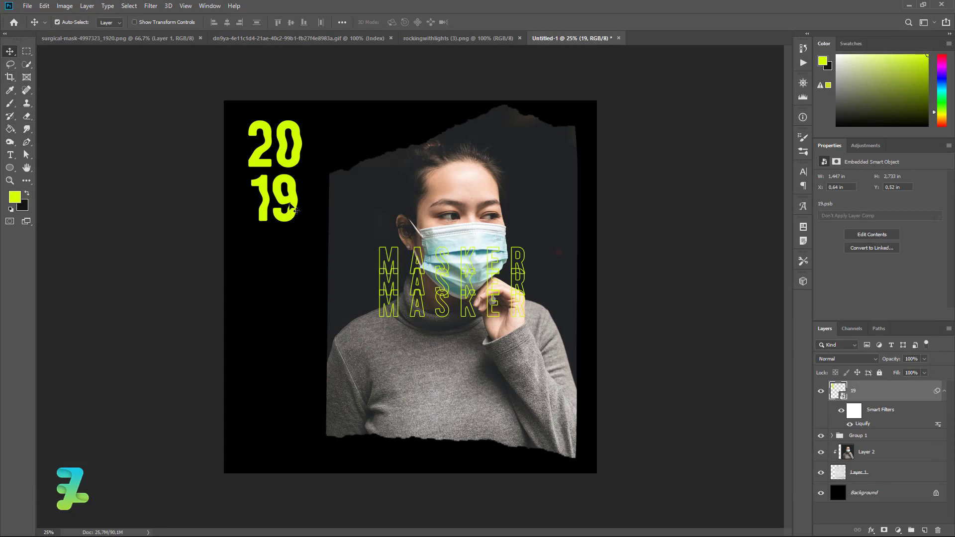
key(ctrl)
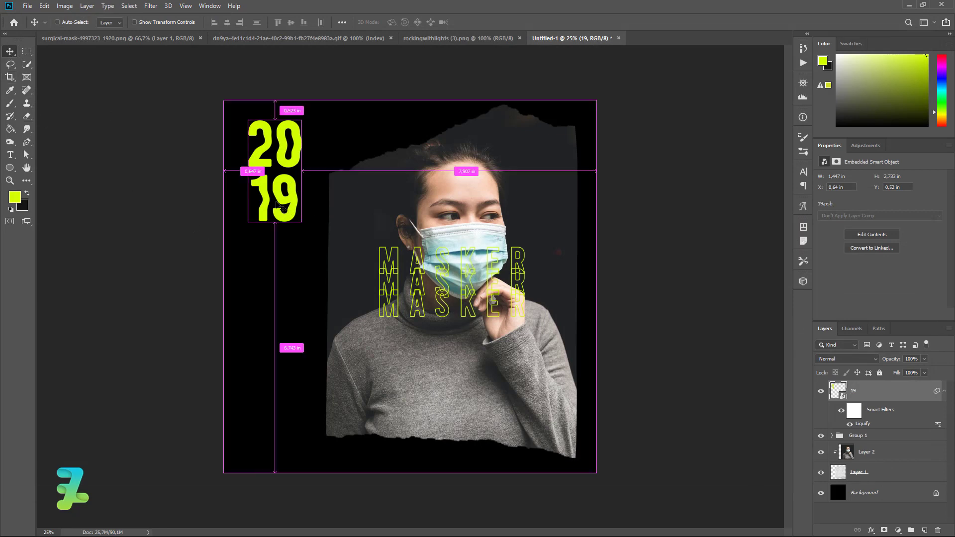
key(ctrl+j)
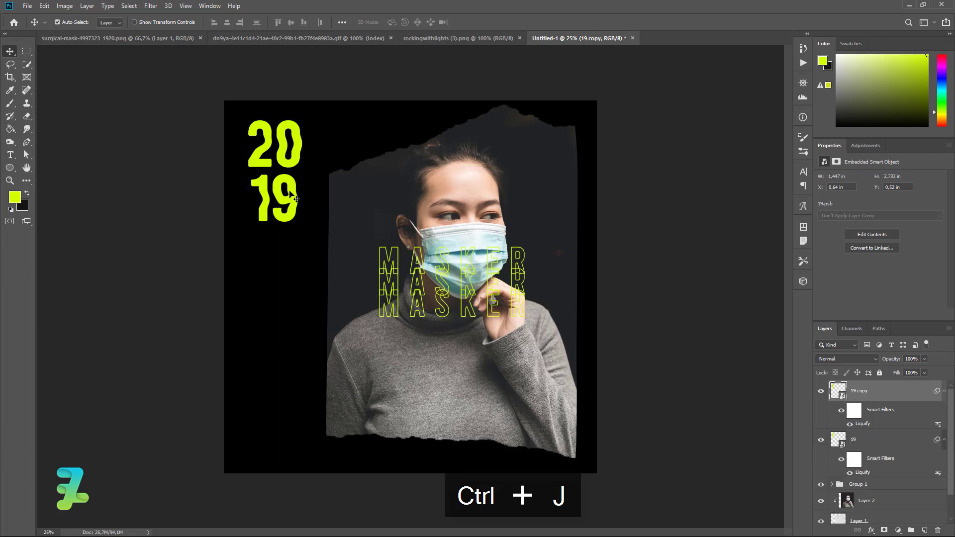
Offset the original 19 layer slightly right and down and reduce its fill.
click(844, 437)
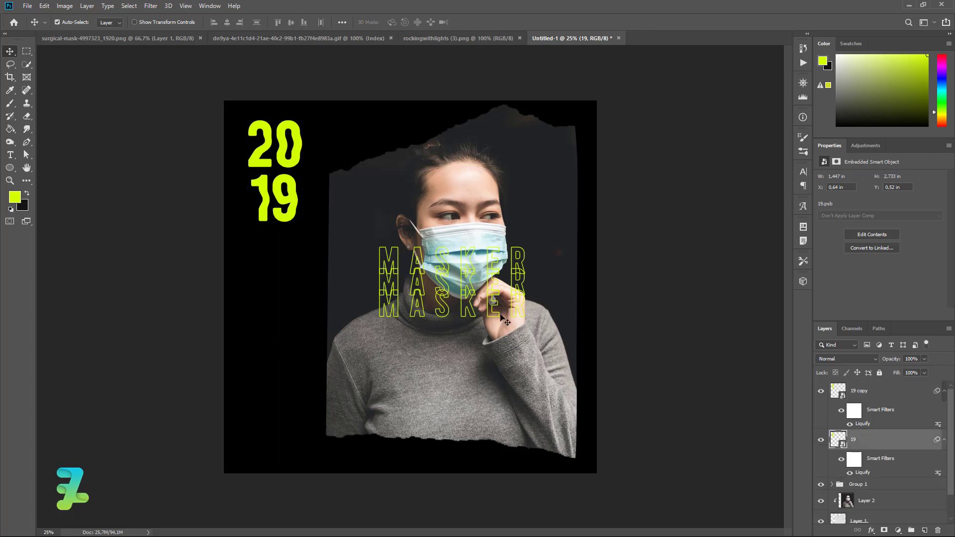
drag(300, 217, 301, 212)
click(925, 372)
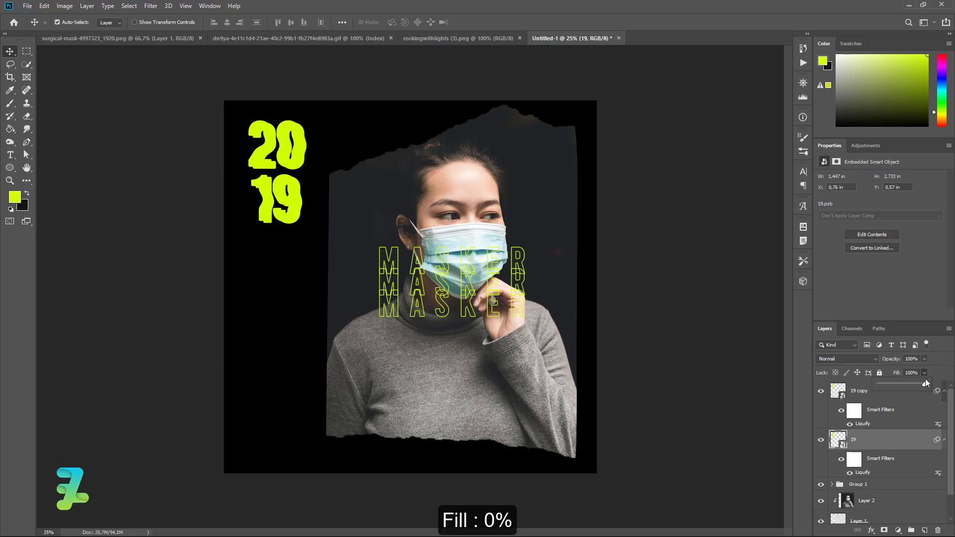
drag(927, 384, 878, 384)
scroll(844, 478, down, 1)
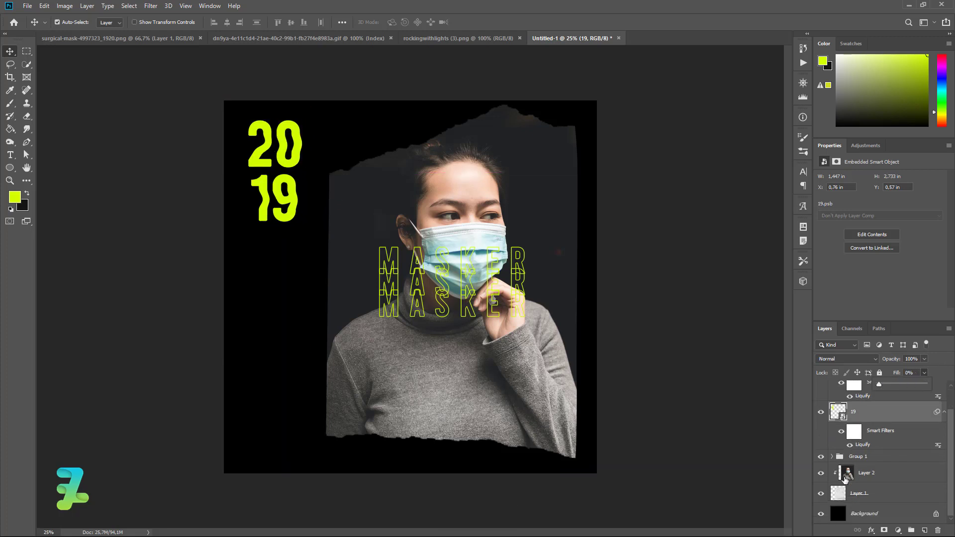
Copy the outline stroke style from the M A S K E R copy 2 layer.
click(832, 457)
click(888, 475)
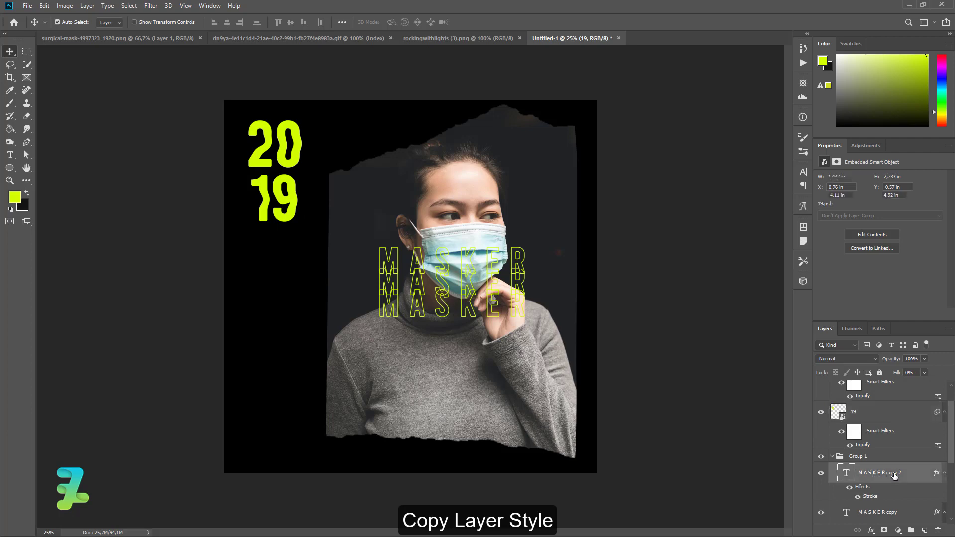
right_click(888, 476)
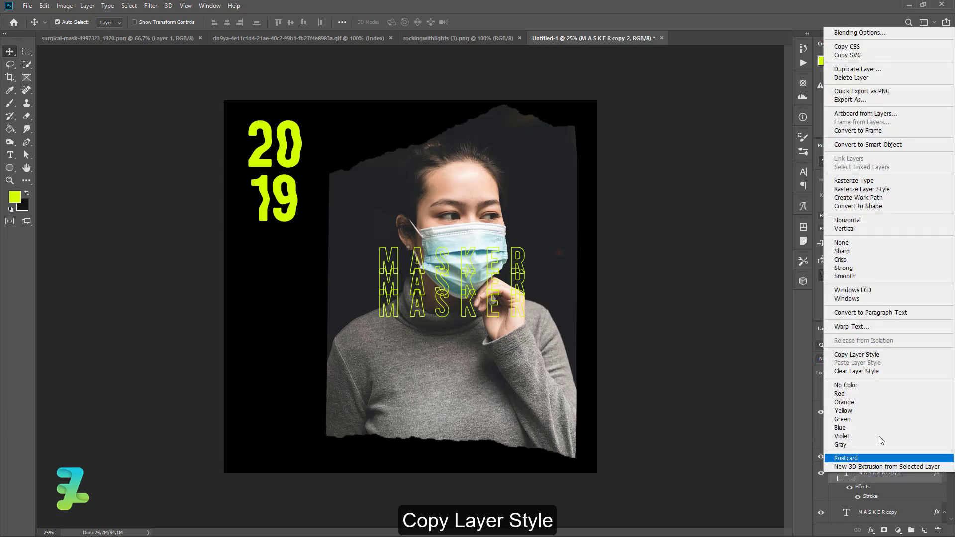
click(857, 354)
Paste the copied stroke style onto the original 19 layer.
click(832, 457)
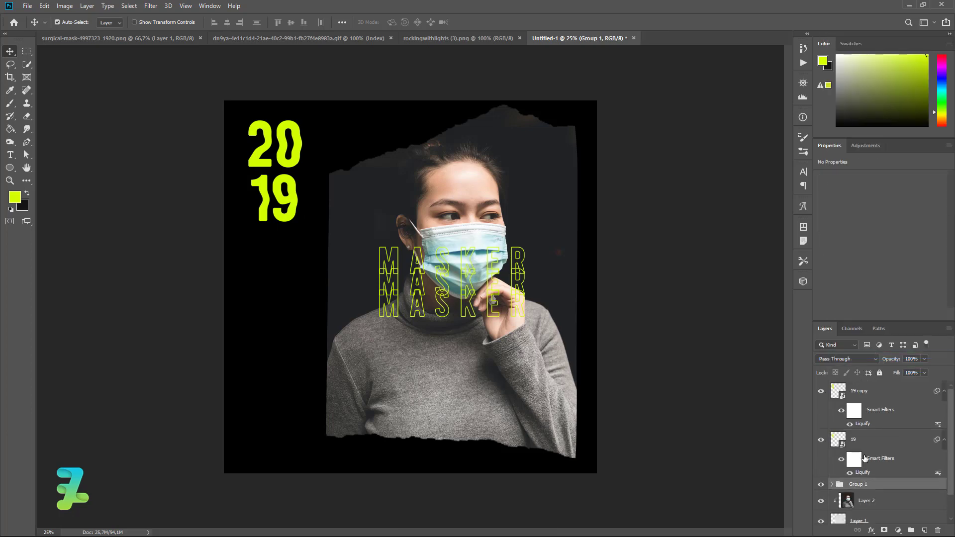
click(878, 445)
right_click(878, 445)
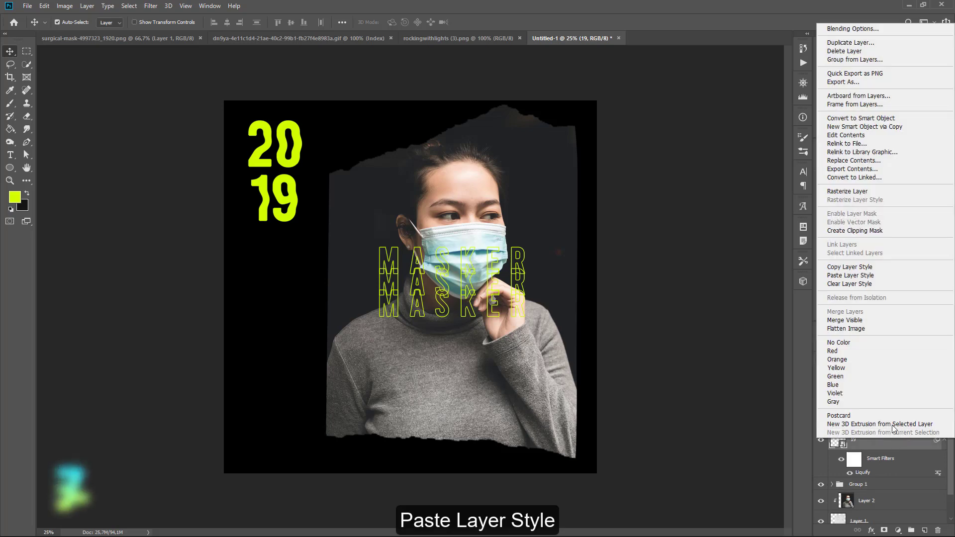
click(853, 277)
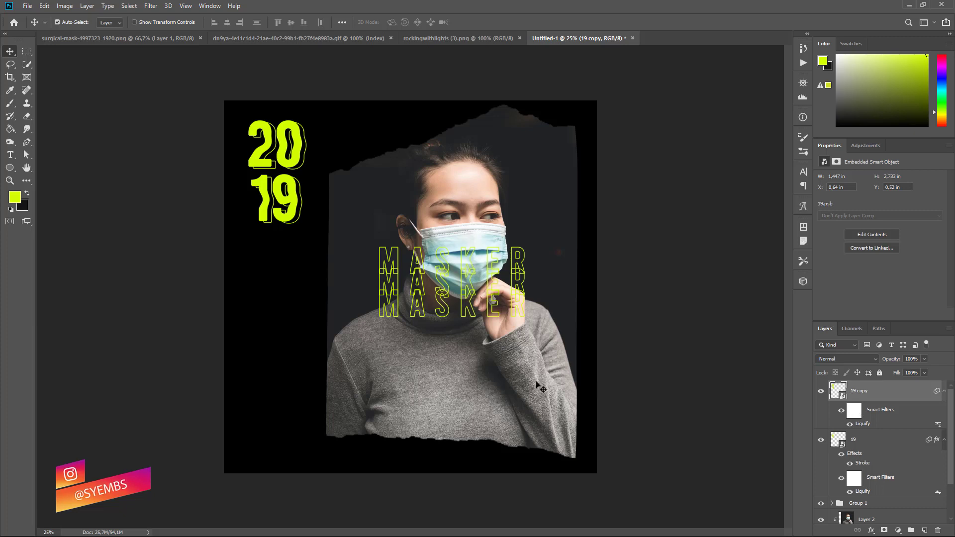
Draw a thin 500×24 px lime rectangle bar just under the 2019 numerals.
drag(10, 168, 25, 169)
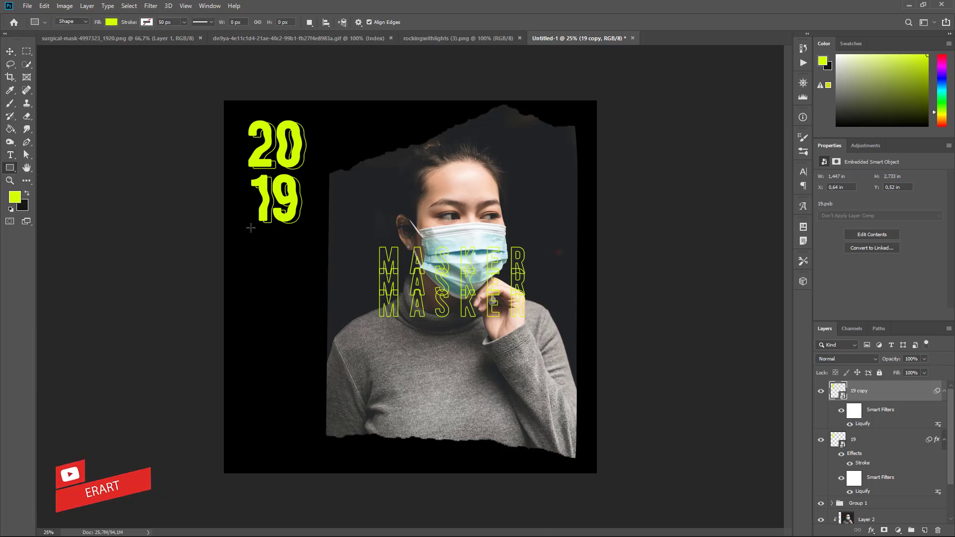
drag(247, 233, 310, 235)
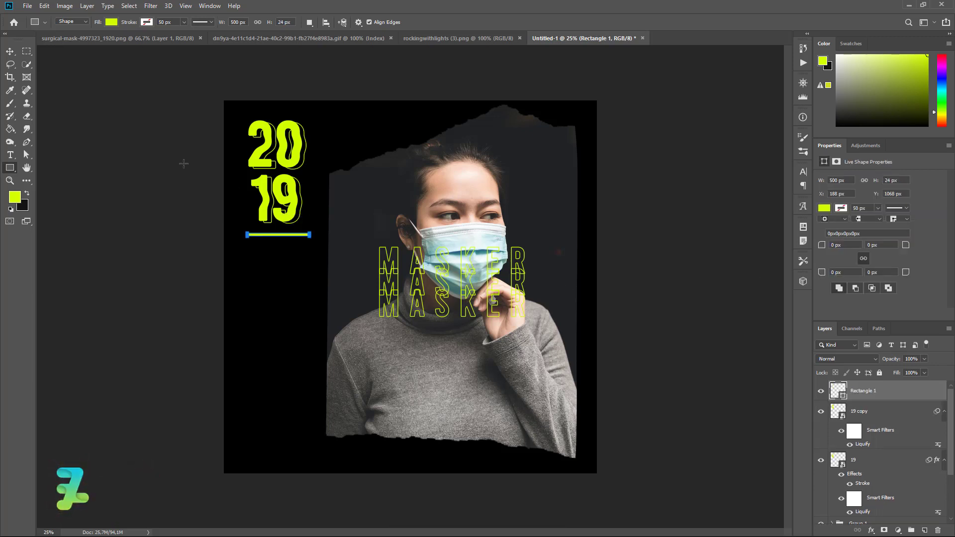
click(10, 52)
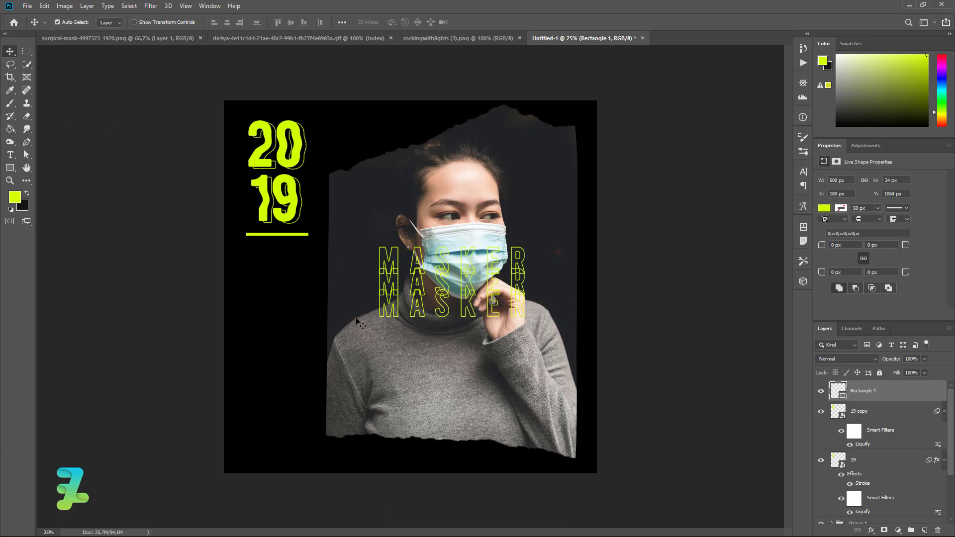
Type "03" below the bar and position it underneath.
click(10, 155)
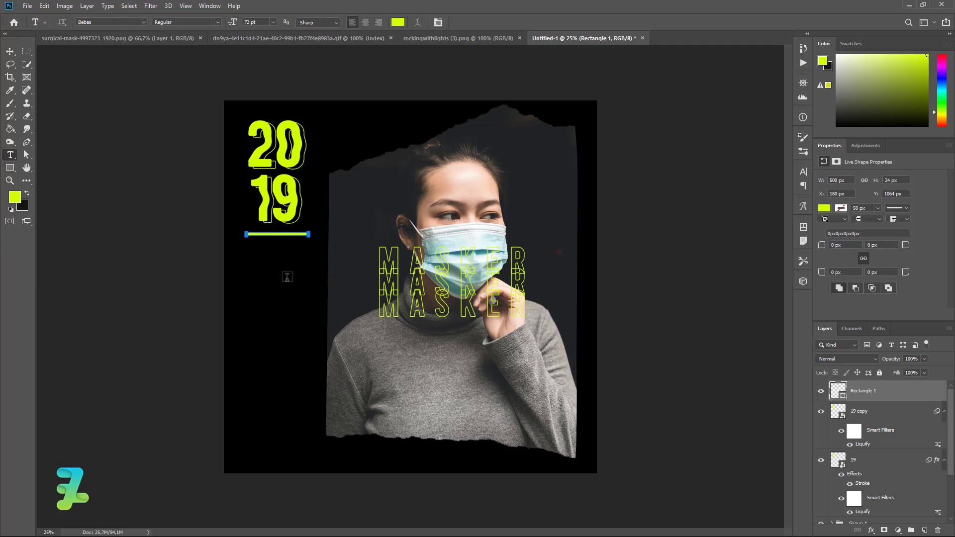
click(249, 282)
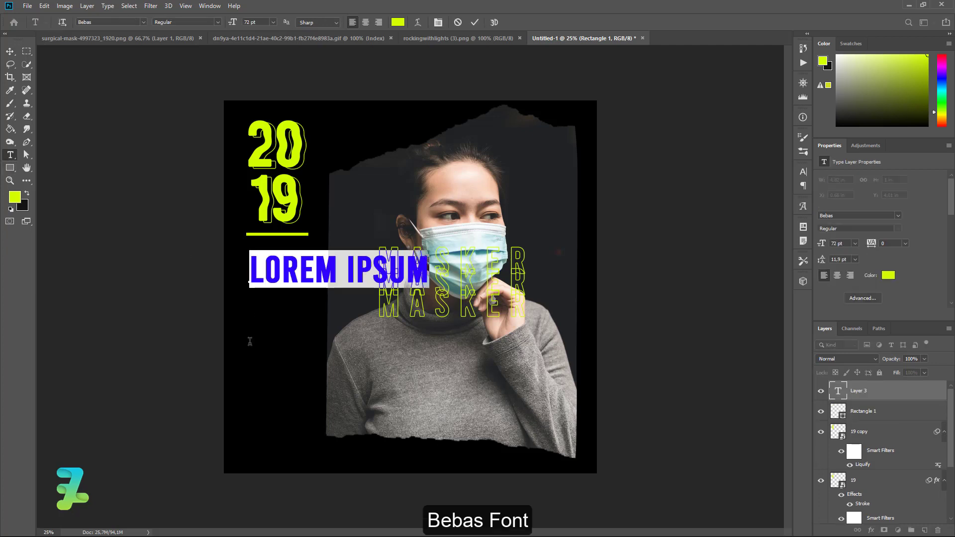
text(03)
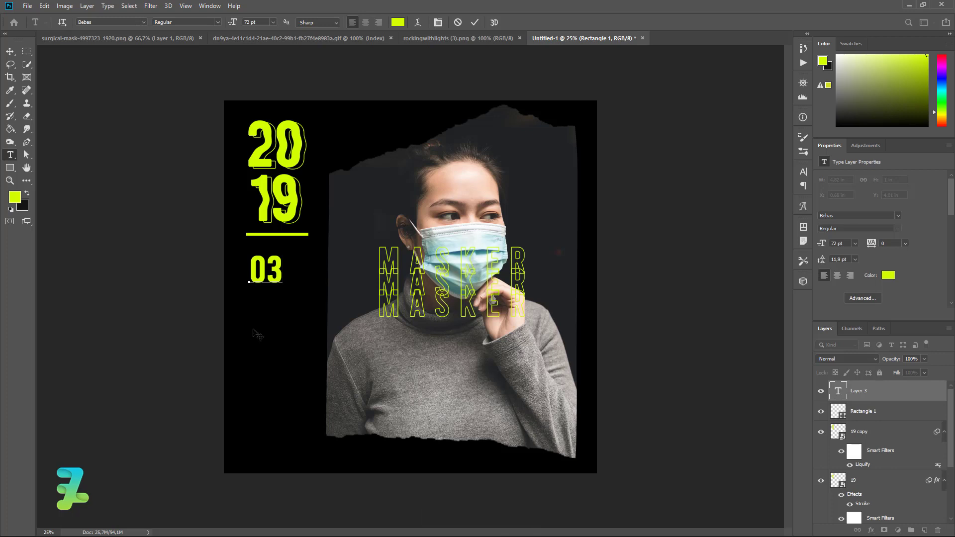
click(10, 51)
mouse_move(274, 274)
mouse_down()
mouse_move(280, 269)
mouse_move(301, 304)
mouse_move(294, 275)
mouse_up()
Scale the 03 text up to about 152% to match the 2019 digits.
key(ctrl+t)
key(ctrl+z)
click(8, 52)
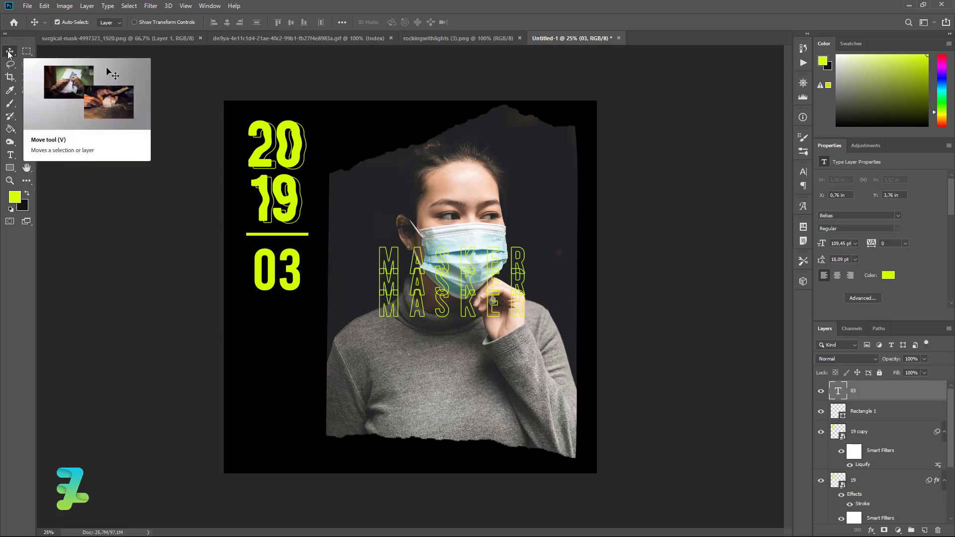
Turn the 03 type layer into an embedded smart object.
right_click(882, 394)
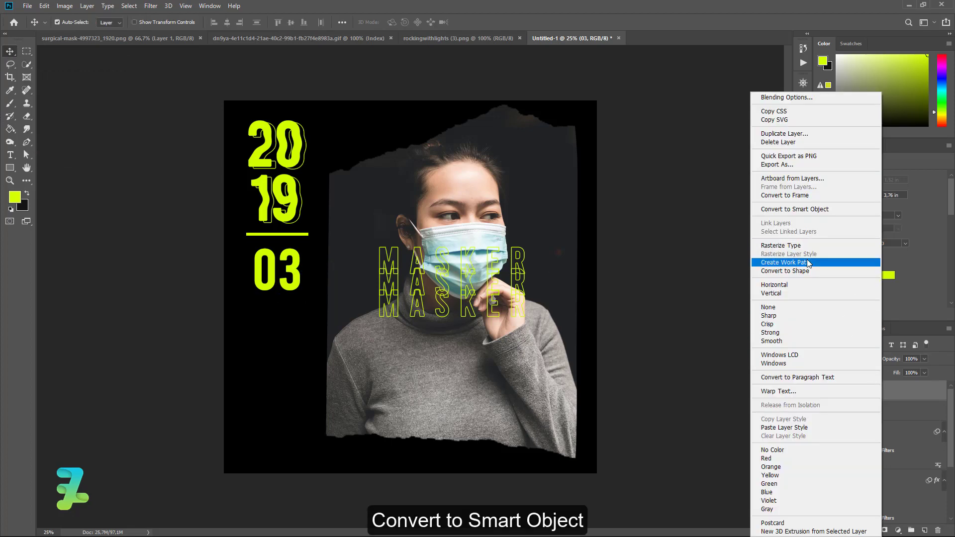
click(805, 209)
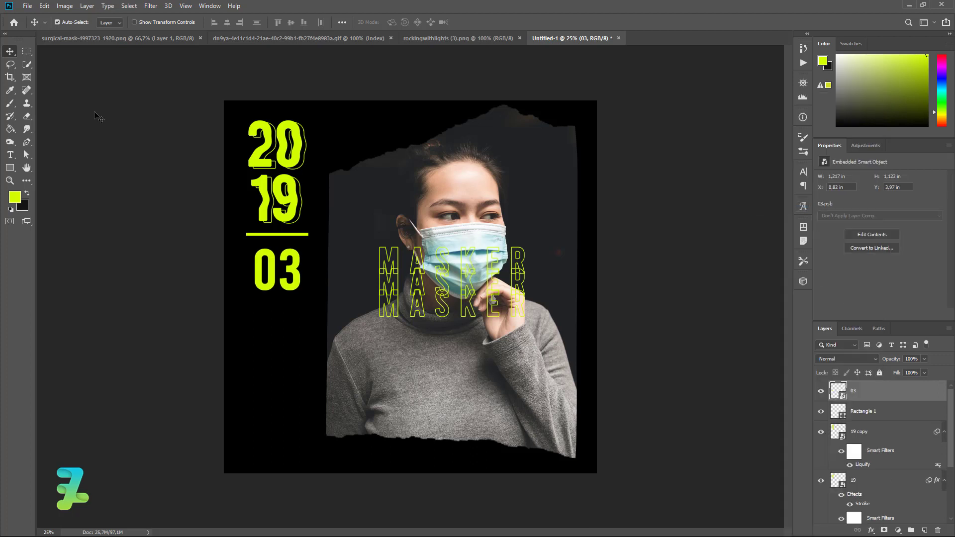
click(150, 6)
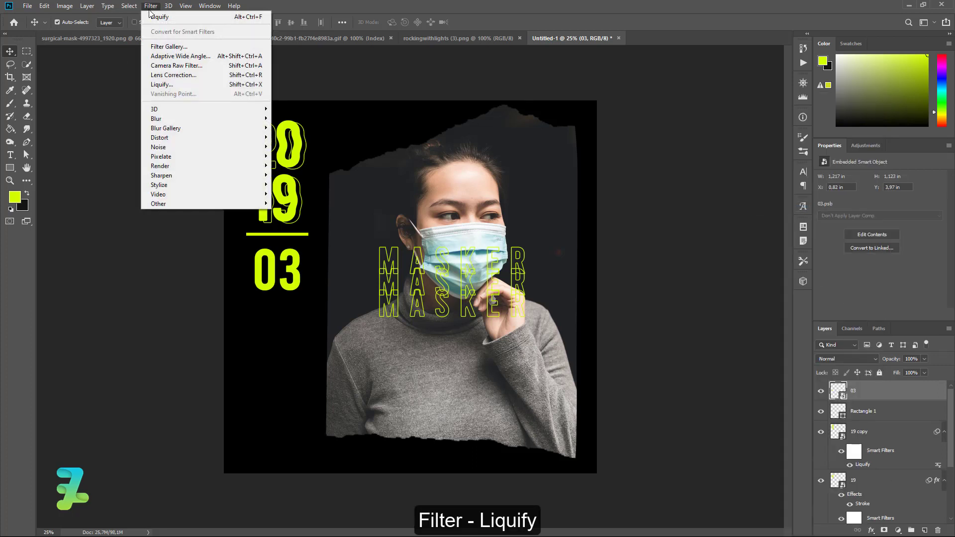
In Liquify, zoom in and warp the inner and left edges of the 0.
click(160, 84)
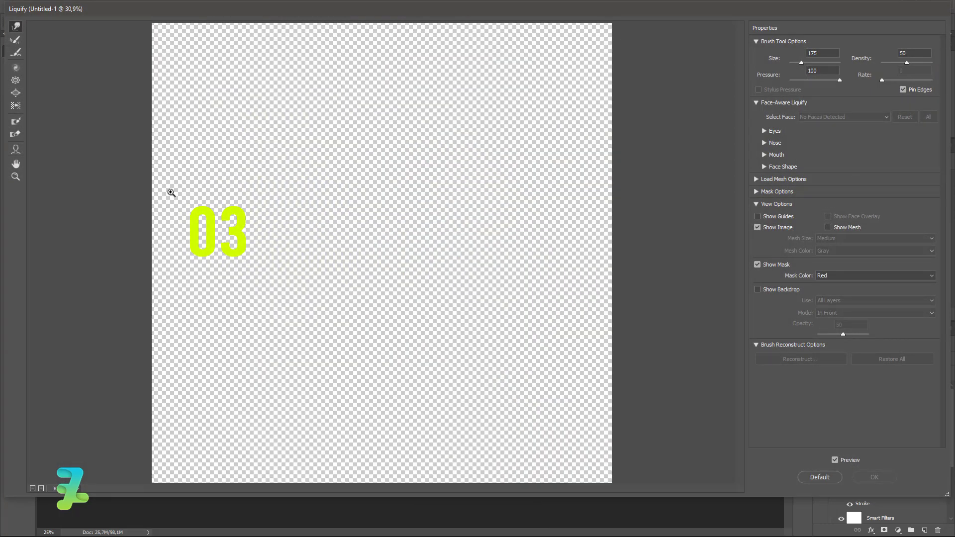
key(ctrl+equal)
key(ctrl+equal)
key(ctrl+equal)
key(ctrl+equal)
key(ctrl+equal)
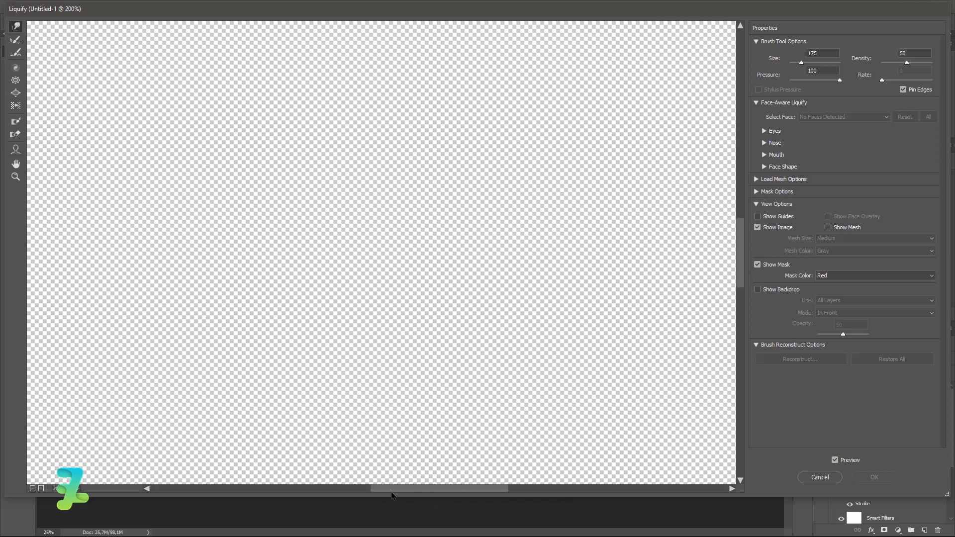
click(356, 489)
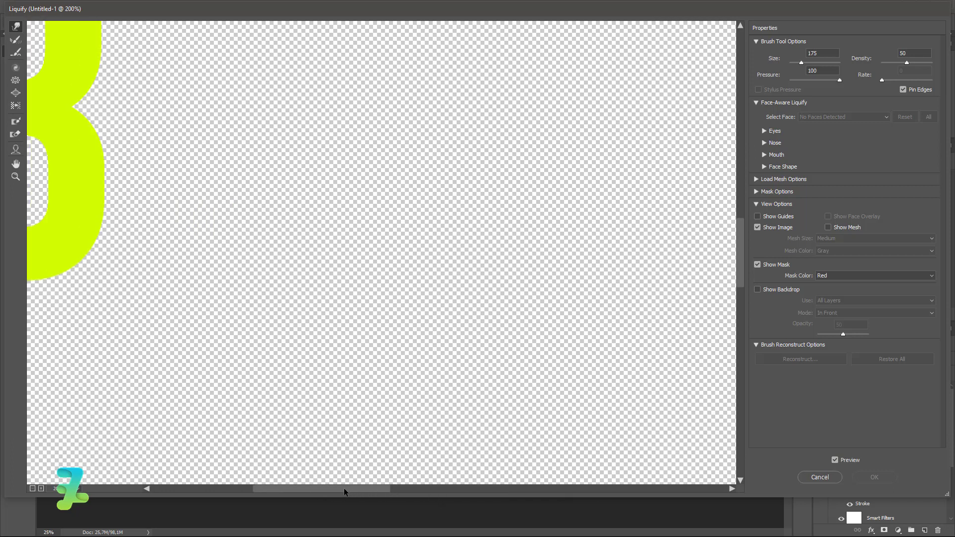
drag(357, 489, 251, 488)
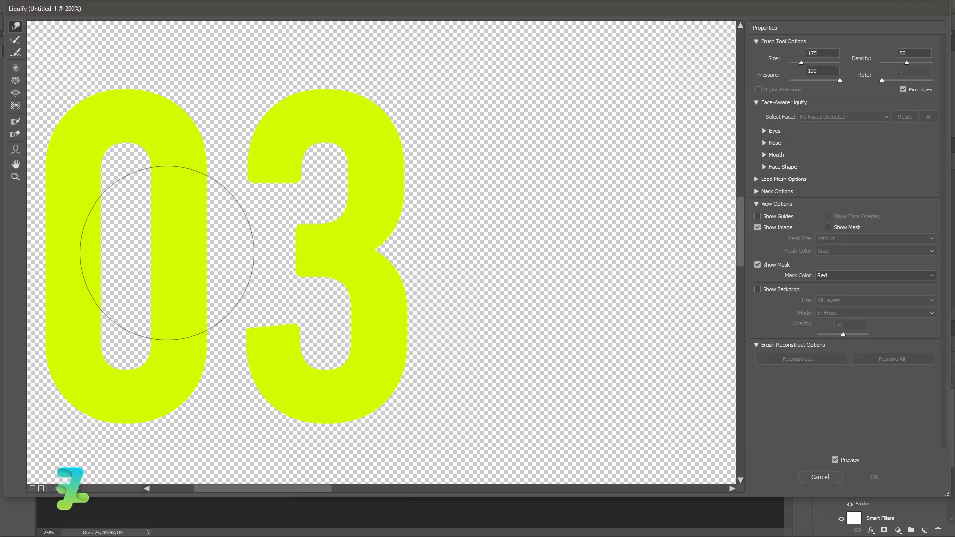
drag(171, 251, 214, 234)
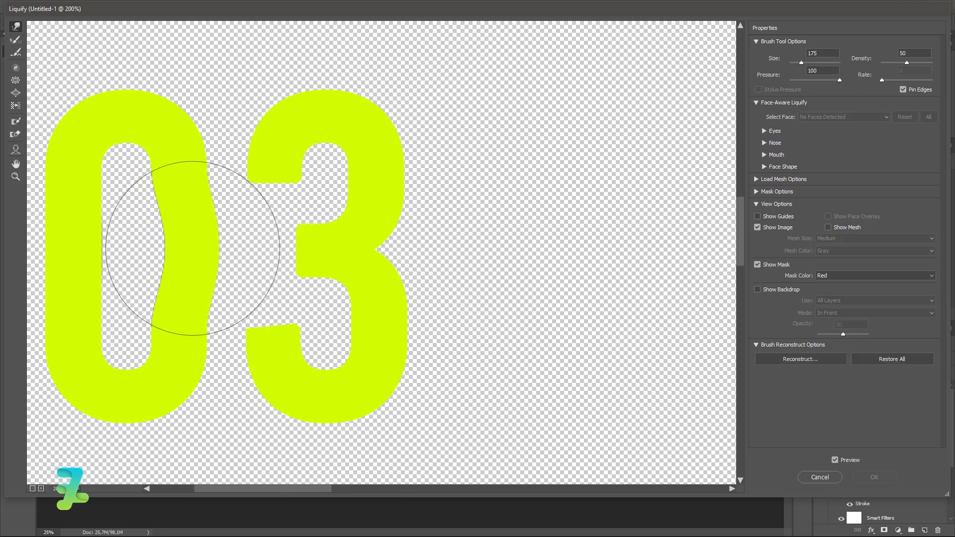
mouse_move(73, 256)
mouse_down()
mouse_move(105, 256)
mouse_move(70, 250)
mouse_up()
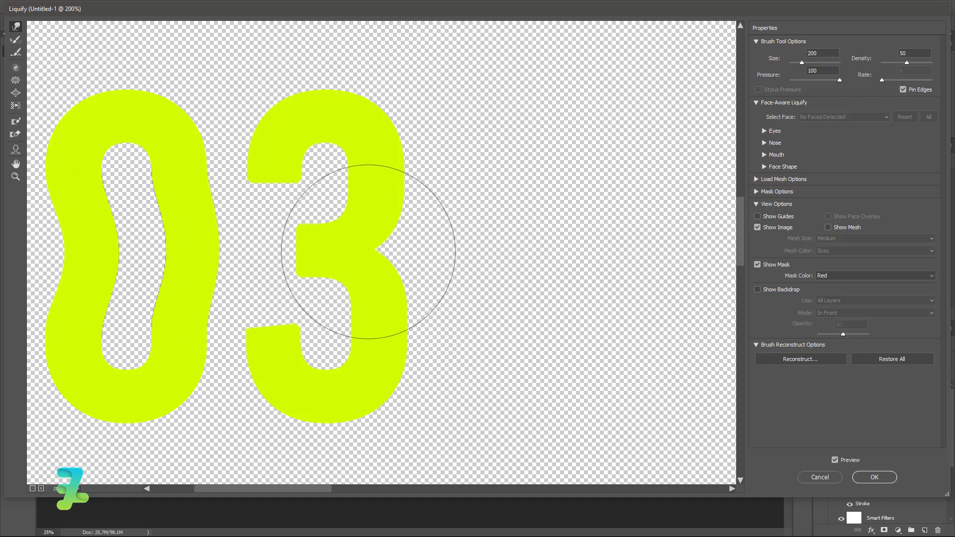
Push the 3's middle bar rightward with a resized brush and apply the Liquify.
key(bracketleft)
key(bracketleft)
key(bracketleft)
key(bracketright)
key(bracketright)
key(bracketright)
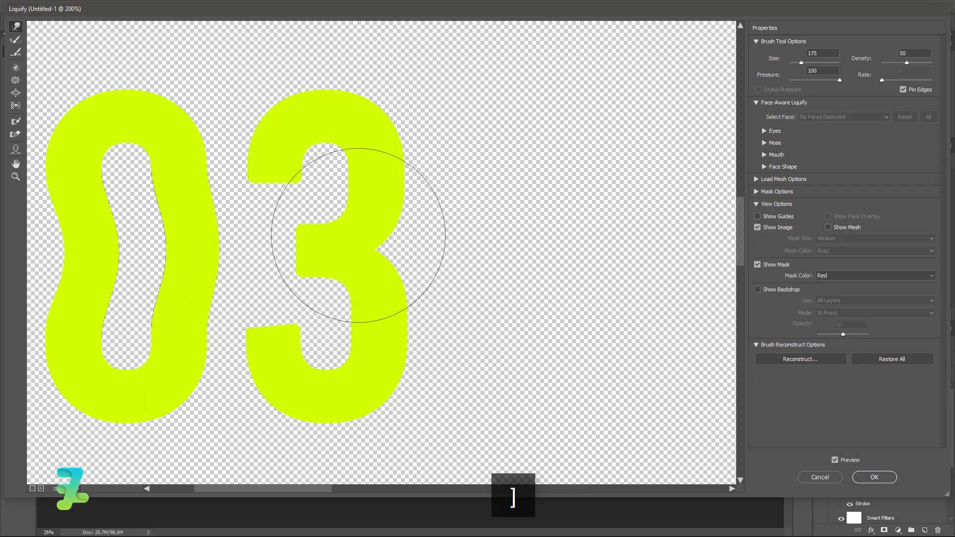
key(bracketright)
key(bracketleft)
mouse_move(363, 246)
mouse_down()
mouse_move(403, 226)
mouse_move(403, 245)
mouse_move(390, 241)
mouse_move(404, 266)
mouse_up()
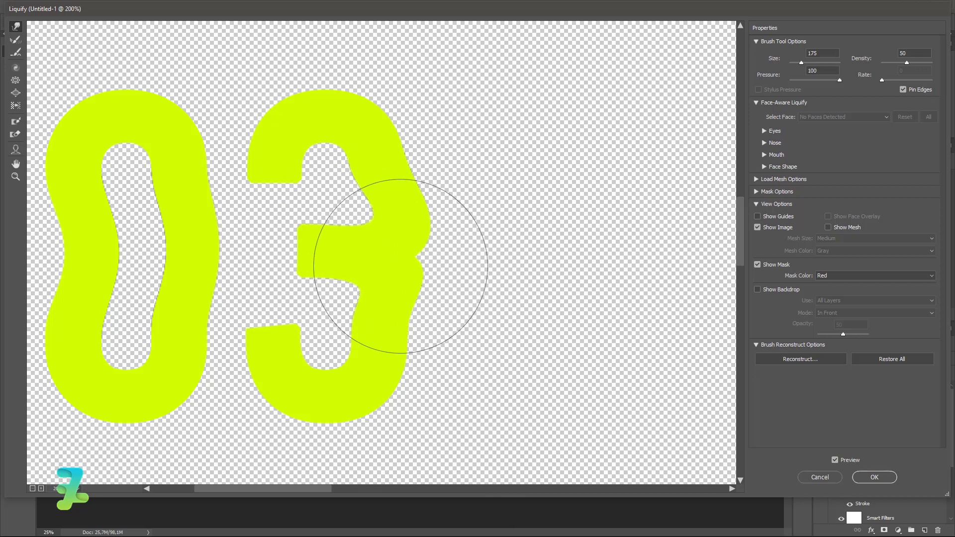
mouse_move(322, 257)
mouse_down()
mouse_move(348, 256)
mouse_move(315, 219)
mouse_move(303, 260)
mouse_move(319, 222)
mouse_move(319, 230)
mouse_move(299, 213)
mouse_move(298, 267)
mouse_move(383, 246)
mouse_move(398, 164)
mouse_move(386, 171)
mouse_move(387, 187)
mouse_move(390, 171)
mouse_move(416, 234)
mouse_move(410, 264)
mouse_up()
key(bracketleft)
key(bracketleft)
key(bracketleft)
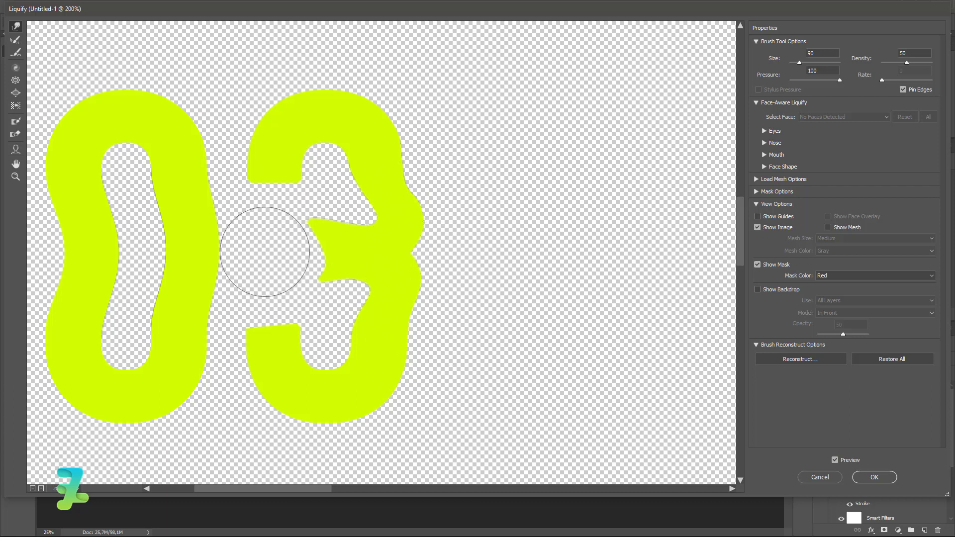
click(882, 481)
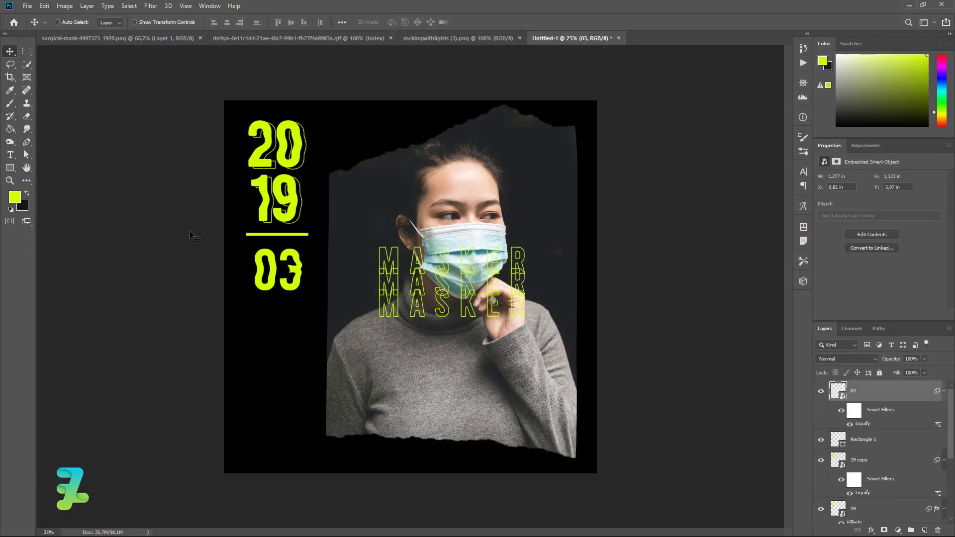
Add an inverted, full-reveal layer mask to 03 and duplicate it as 03 copy.
key(ctrl+equal)
key(ctrl+equal)
key(ctrl+equal)
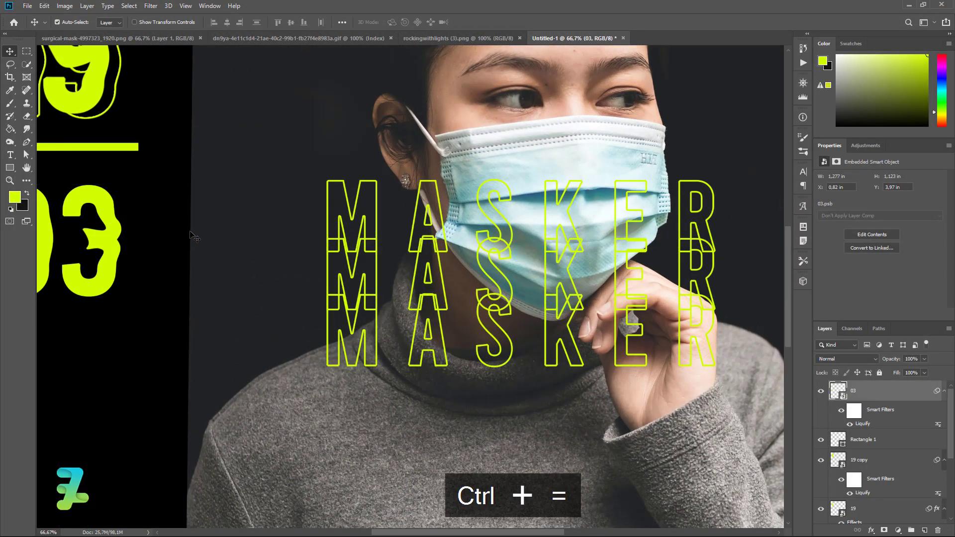
drag(463, 534, 401, 534)
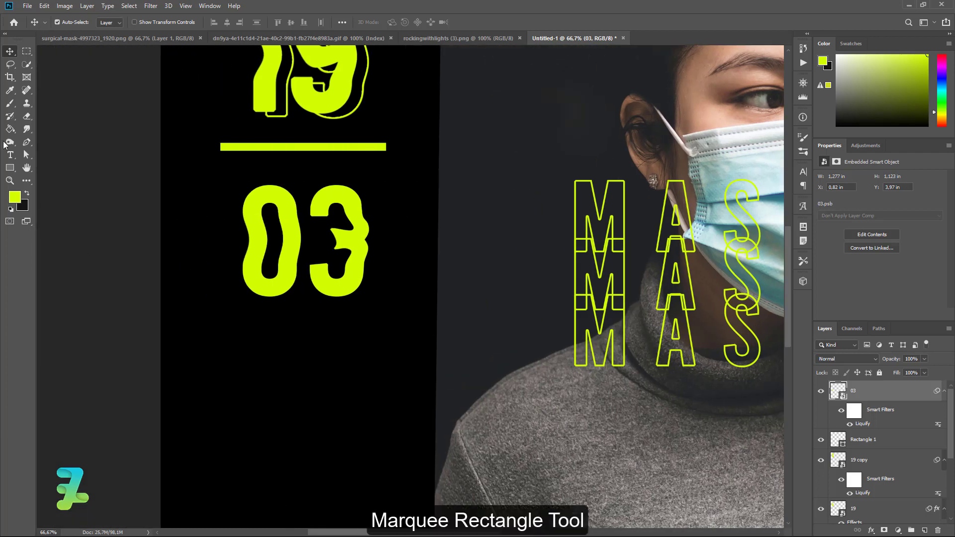
click(25, 52)
drag(323, 225, 340, 253)
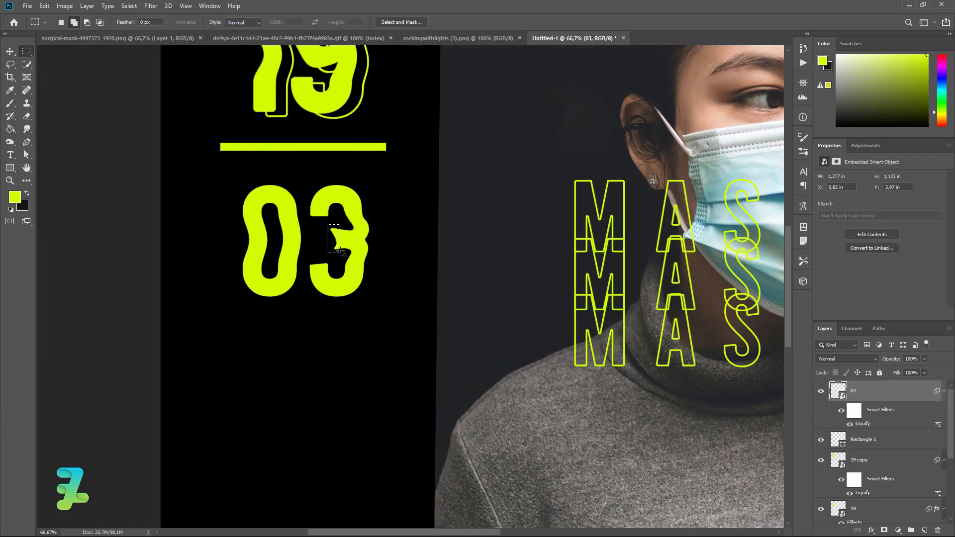
click(885, 530)
key(ctrl+i)
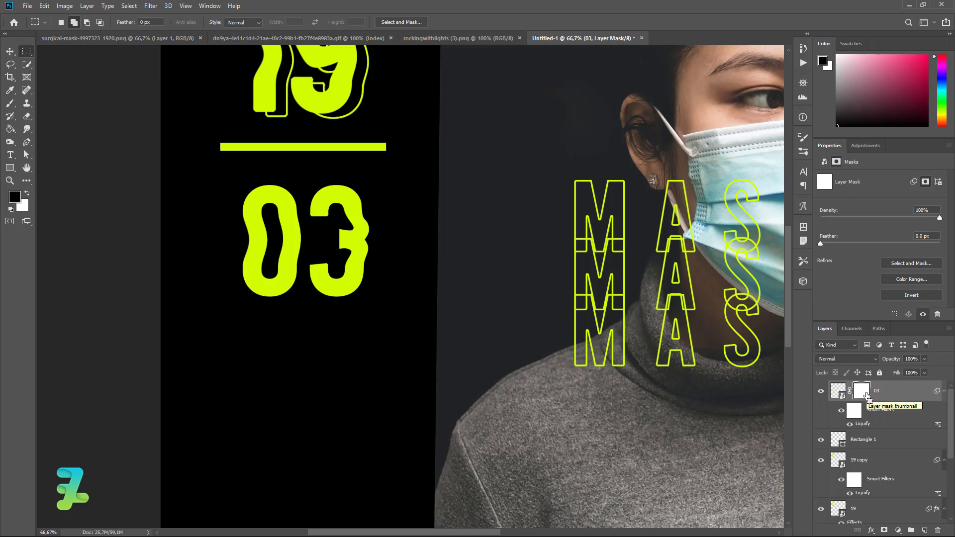
key(ctrl+j)
Paste the copied outline stroke style onto the original 03 layer.
click(896, 441)
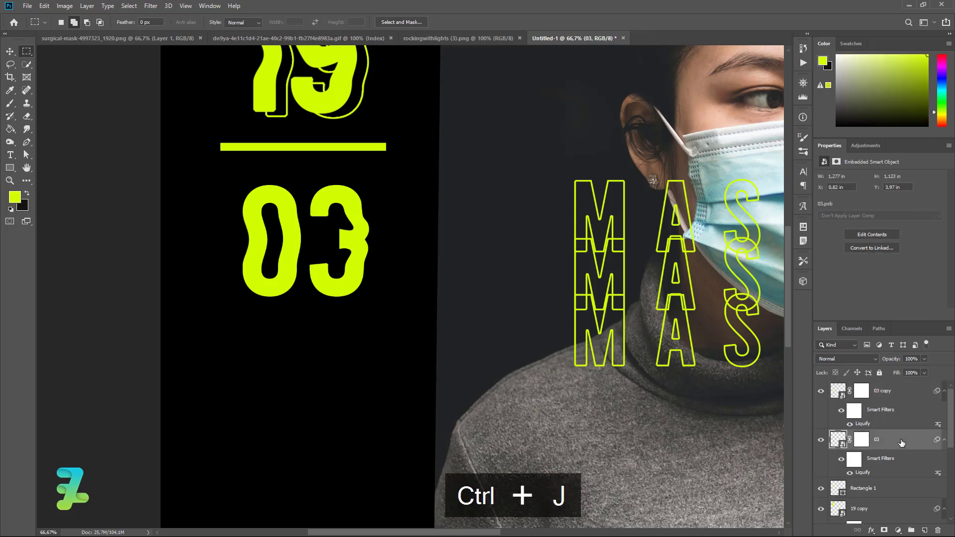
right_click(896, 441)
click(849, 276)
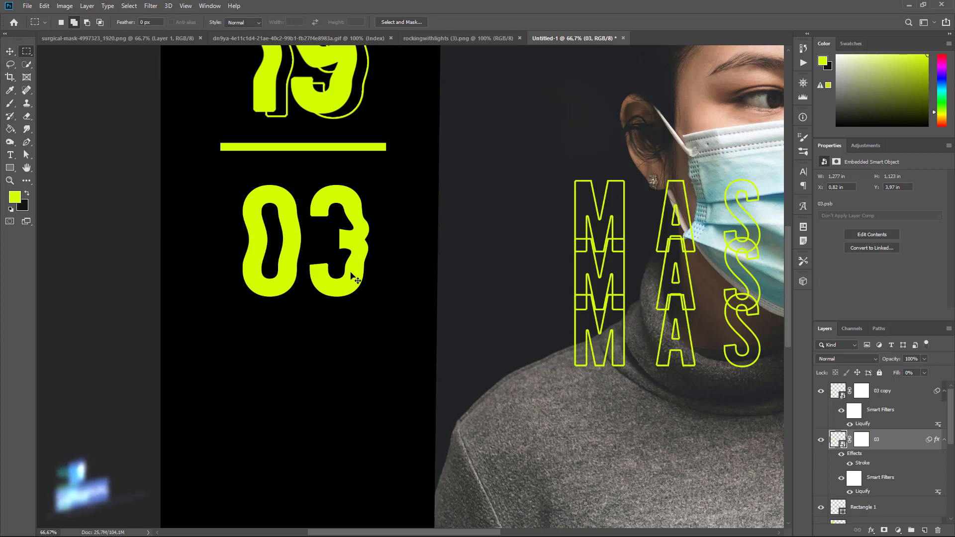
drag(352, 275, 359, 283)
key(ctrl+z)
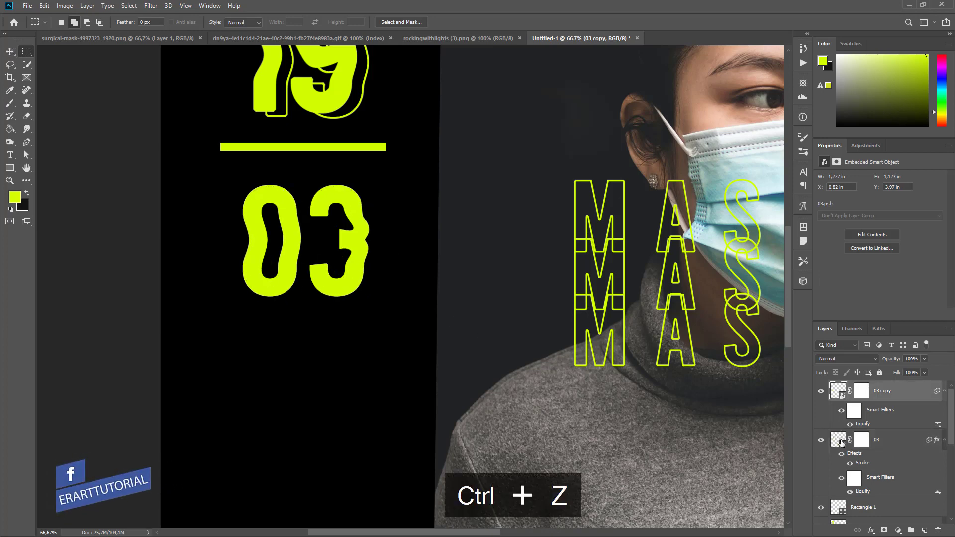
key(ctrl+z)
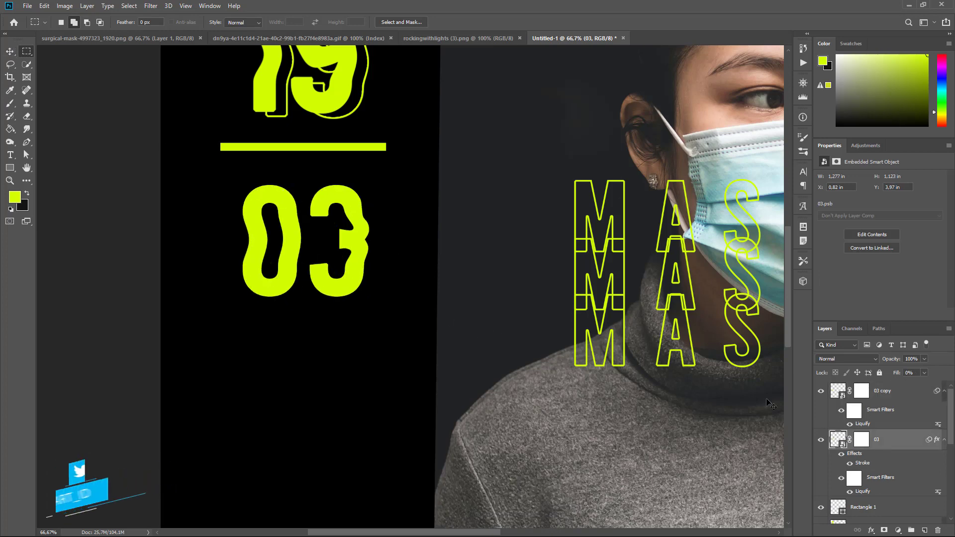
Offset the outlined 03 down and right behind the filled 03 copy.
click(821, 392)
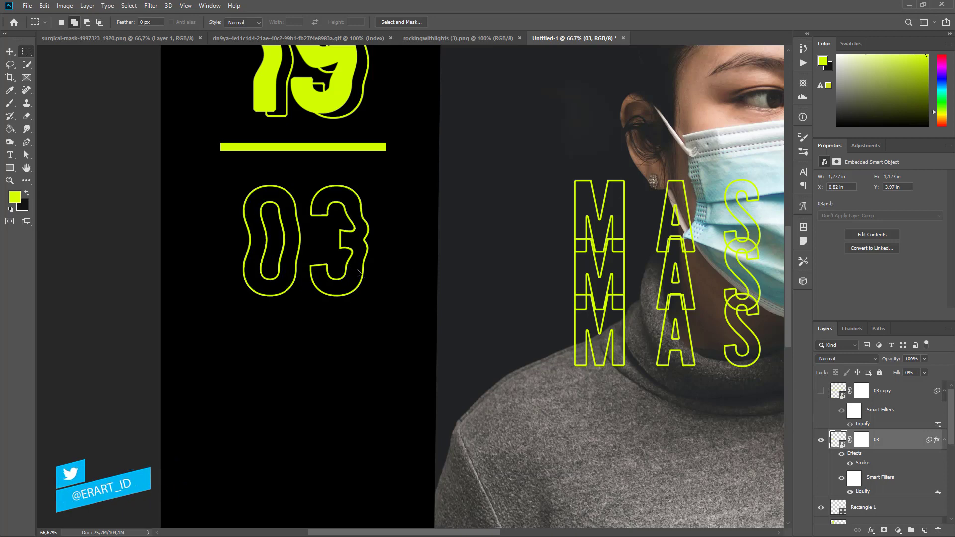
drag(357, 273, 363, 282)
click(821, 391)
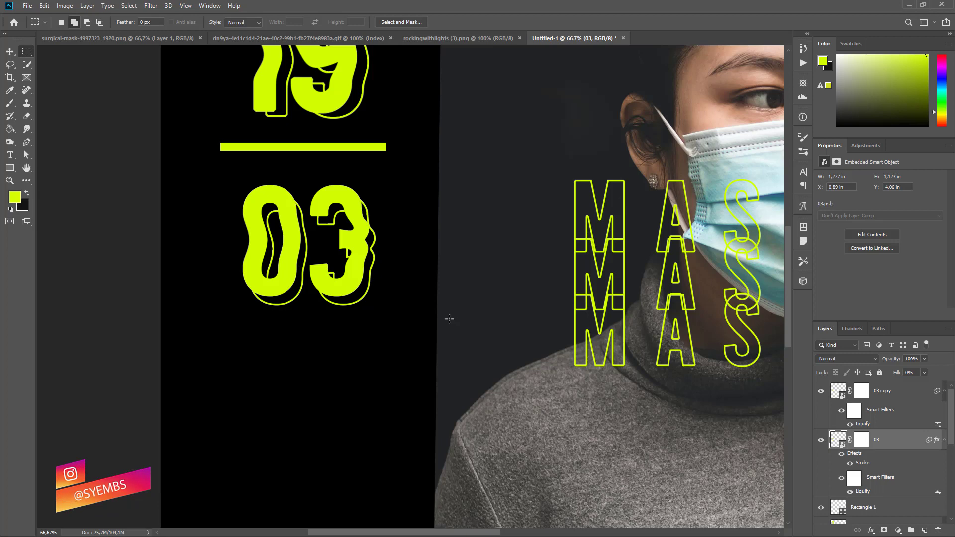
key(ctrl+minus)
key(ctrl+minus)
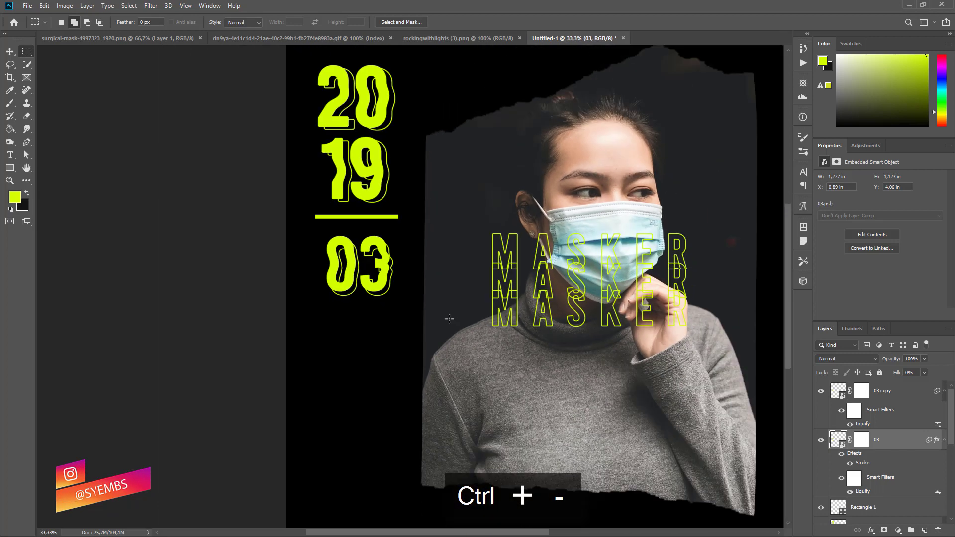
click(896, 395)
Add a new layer and type the vertical MOUNTH letters below the 03.
click(922, 531)
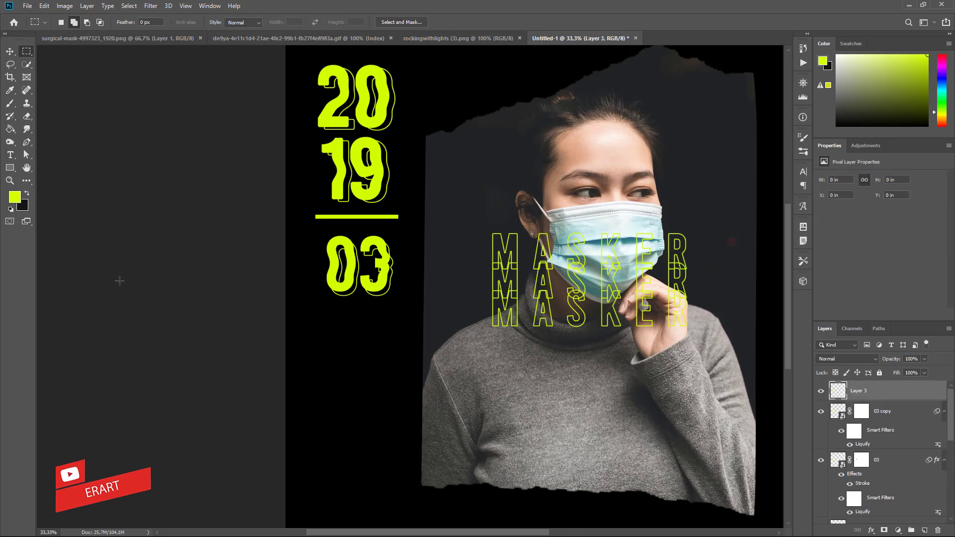
click(10, 154)
scroll(328, 333, down, 2)
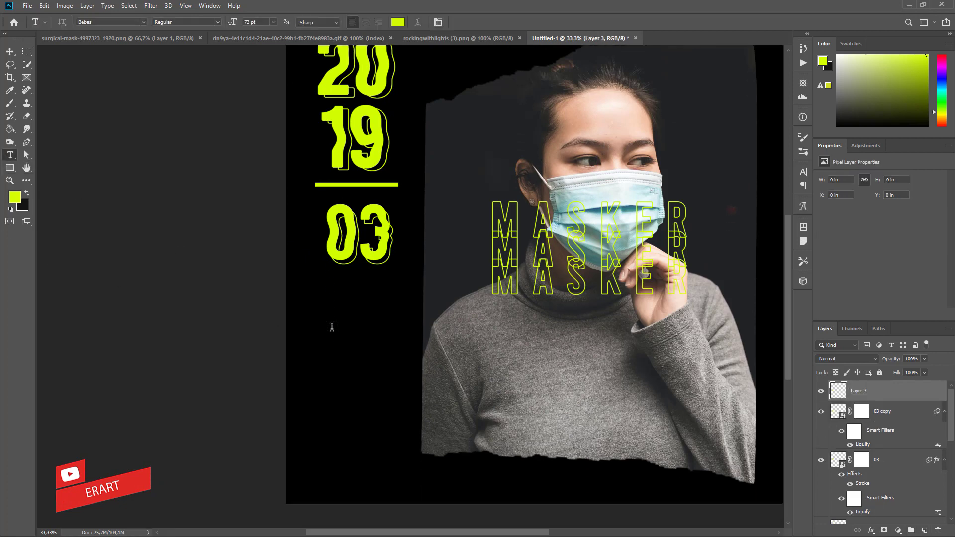
click(343, 300)
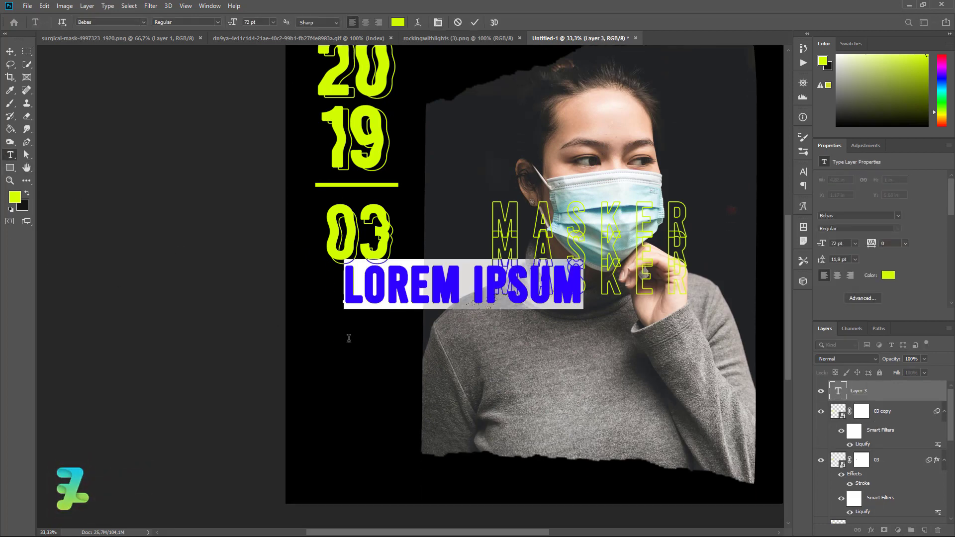
text(M)
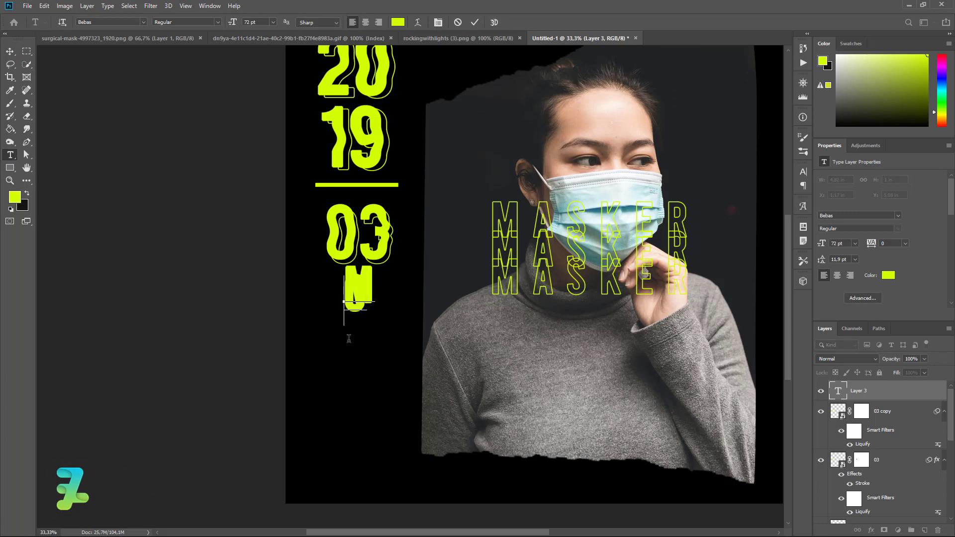
text(K)
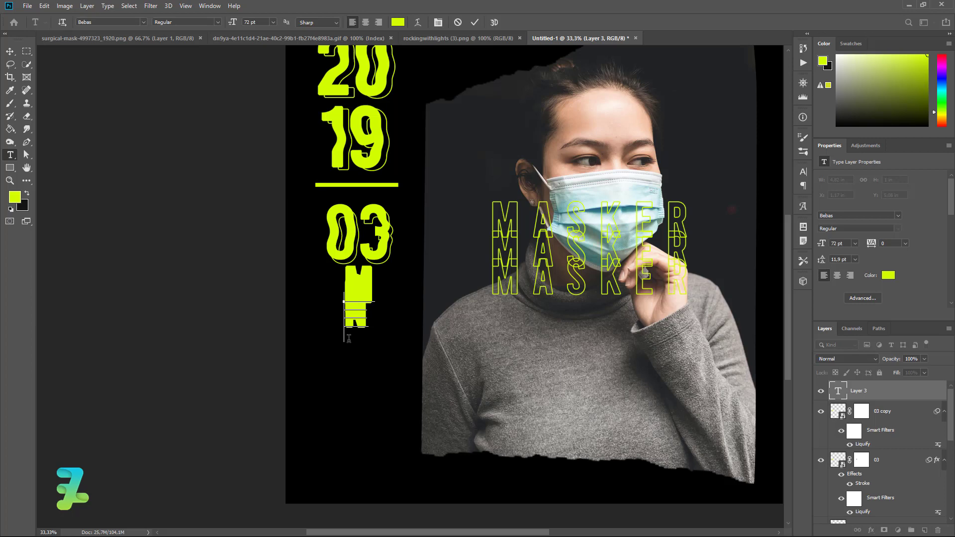
Set the MOUNTH lettering's leading to 60 pt and commit the text.
key(ctrl+a)
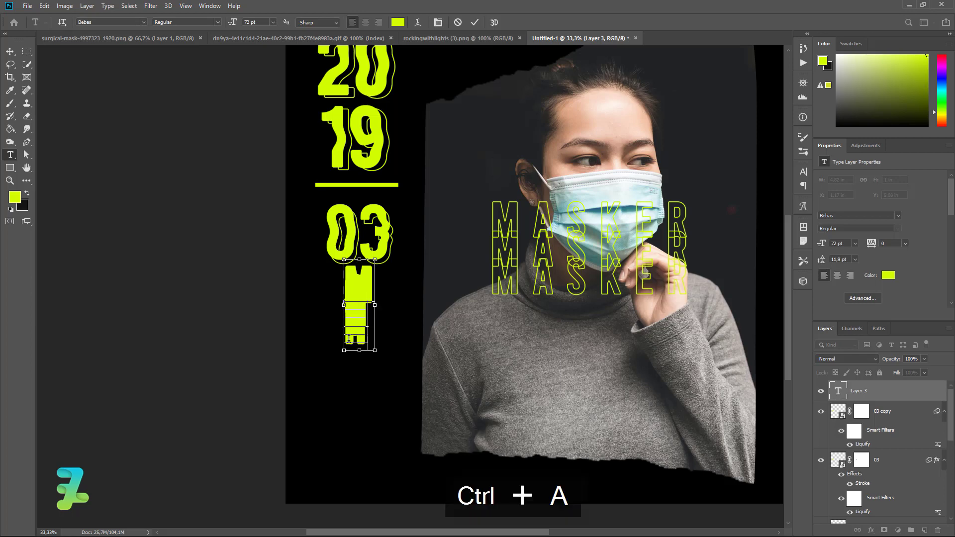
click(439, 23)
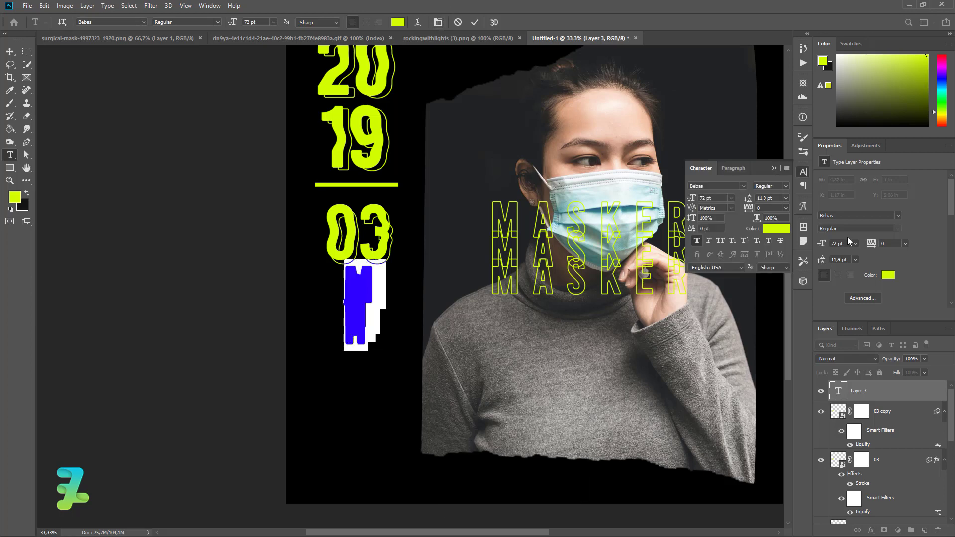
click(783, 197)
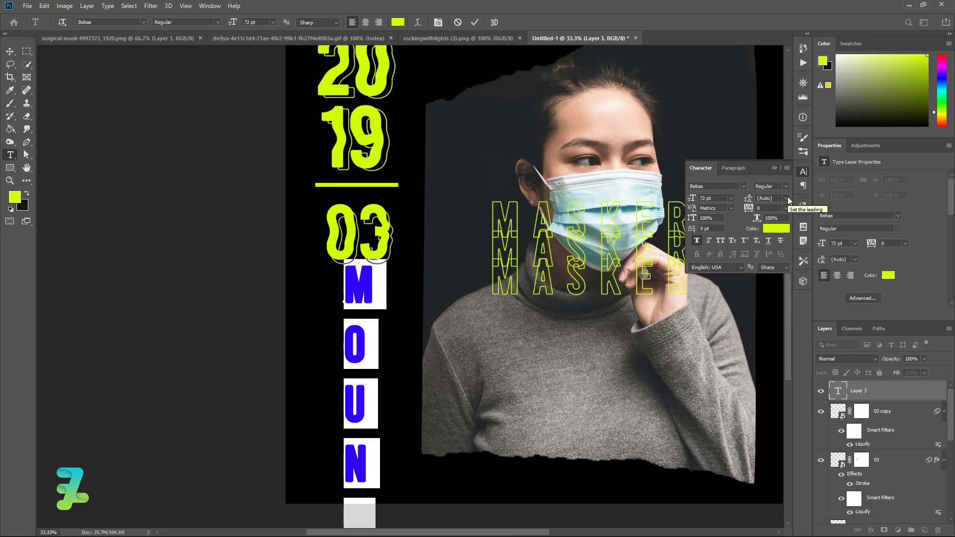
click(787, 198)
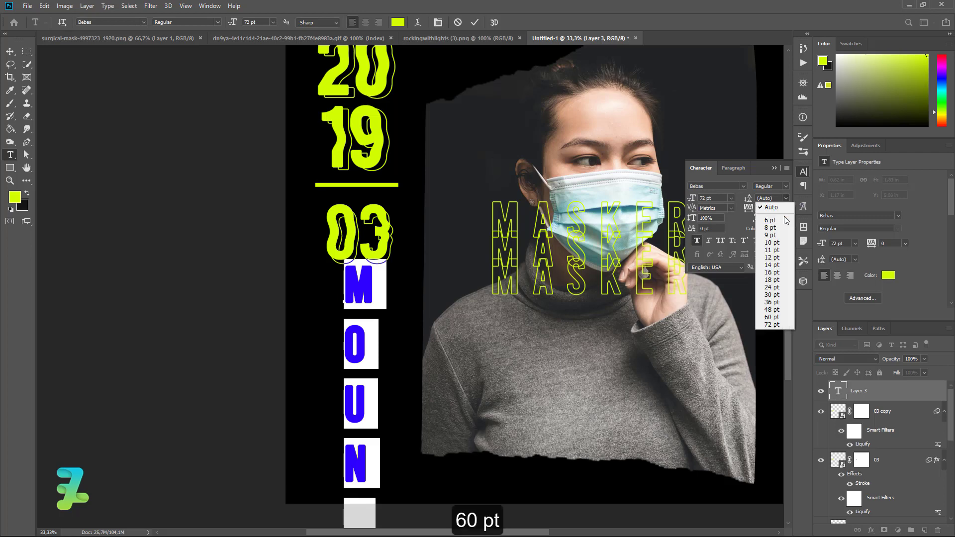
click(770, 317)
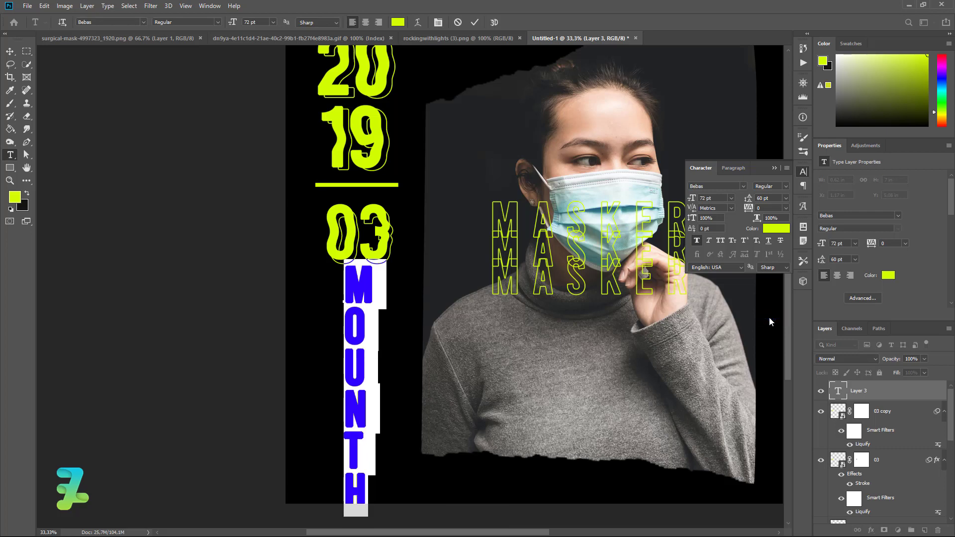
click(10, 52)
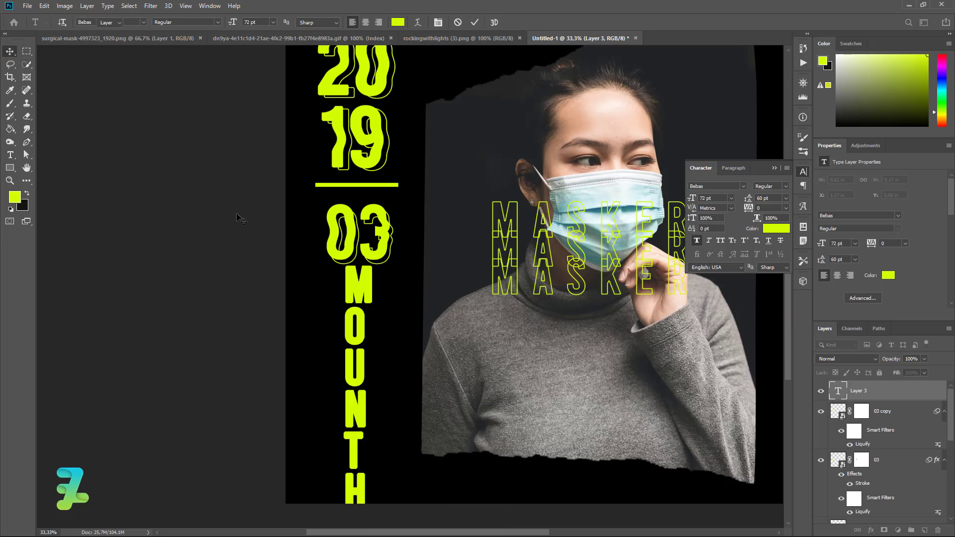
Scale the MOUNTH text down to about 82% and move it up beneath the 03.
key(ctrl+t)
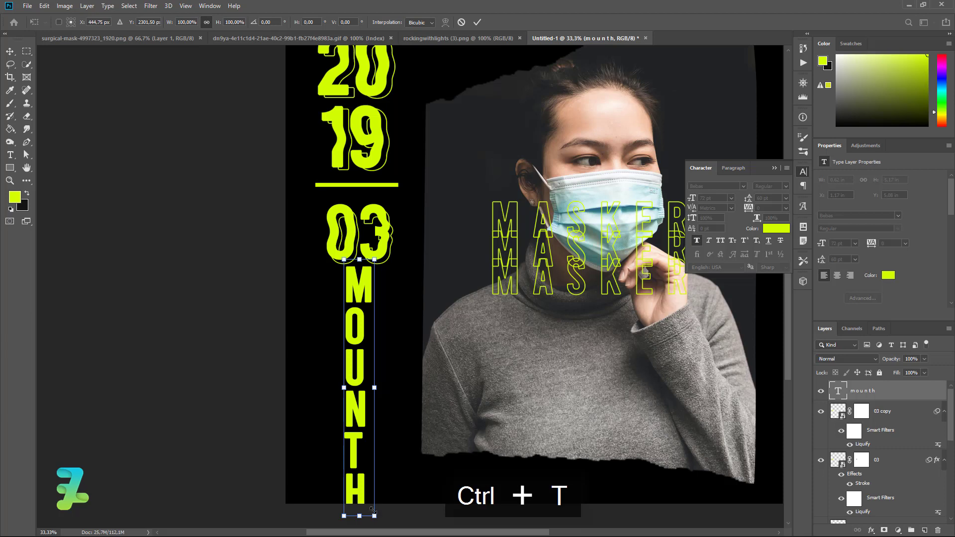
drag(372, 511, 363, 492)
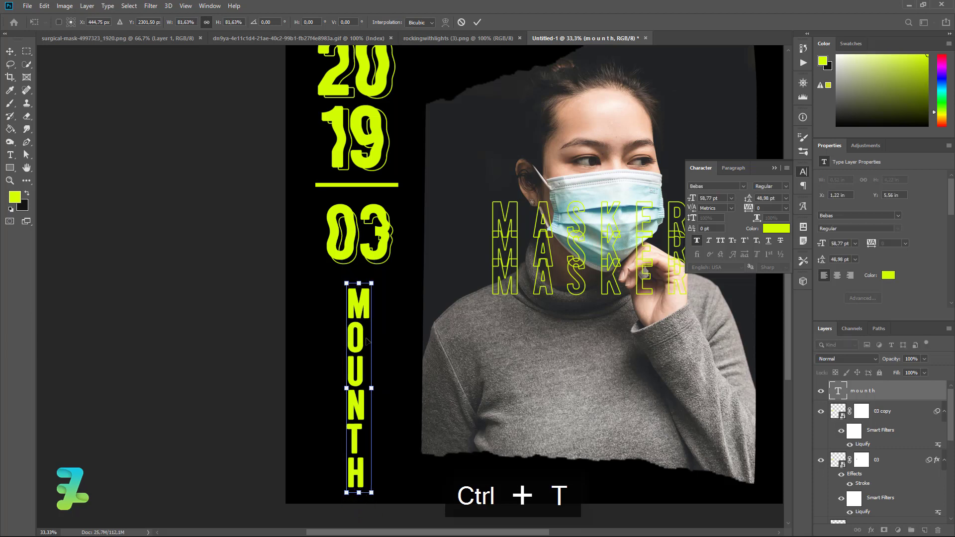
key(Return)
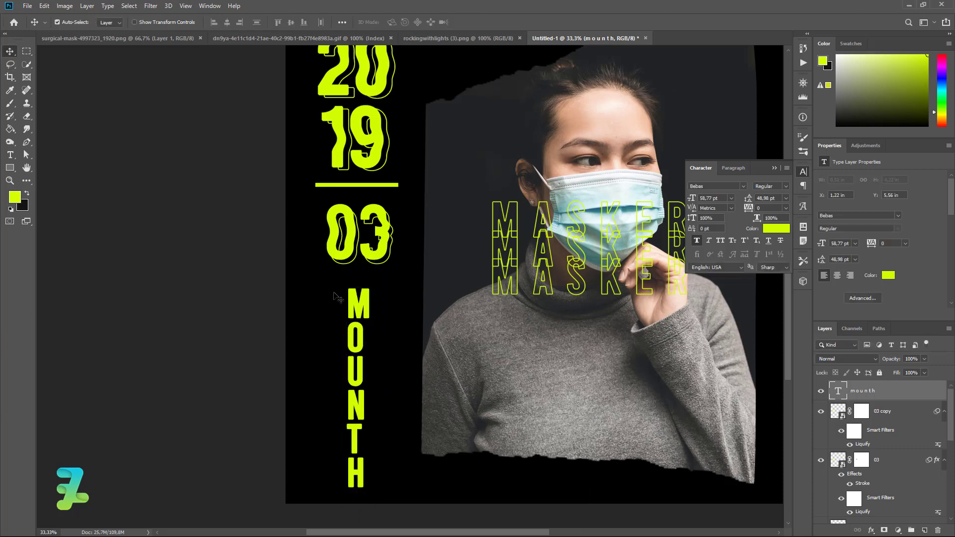
drag(363, 303, 346, 288)
Remove line breaks so the lettering stacks as MO, UN, TH on three lines.
double_click(839, 395)
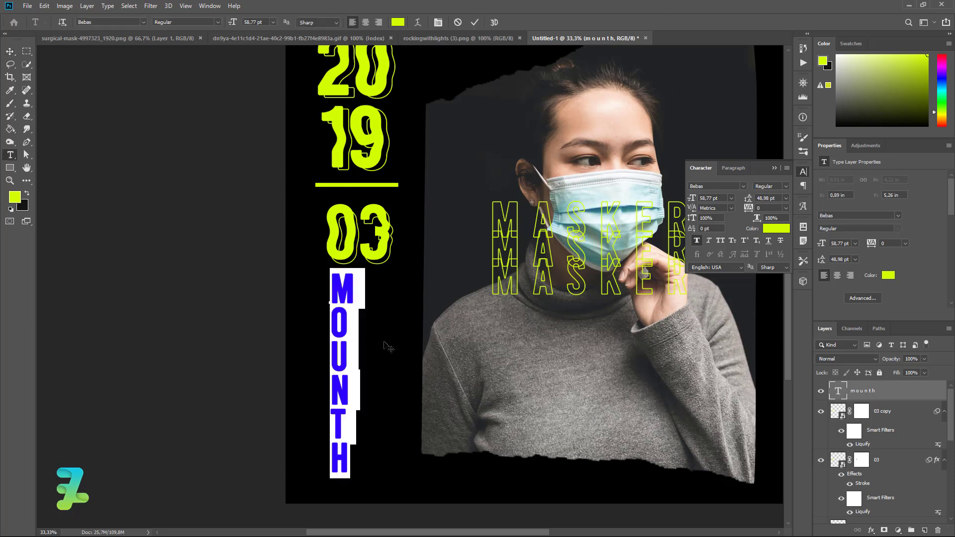
click(330, 316)
key(Delete)
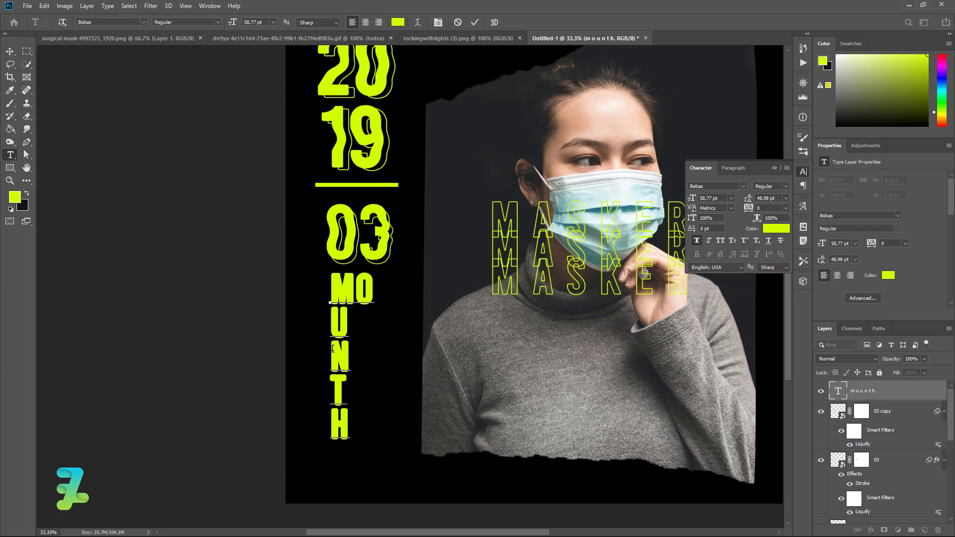
key(BackSpace)
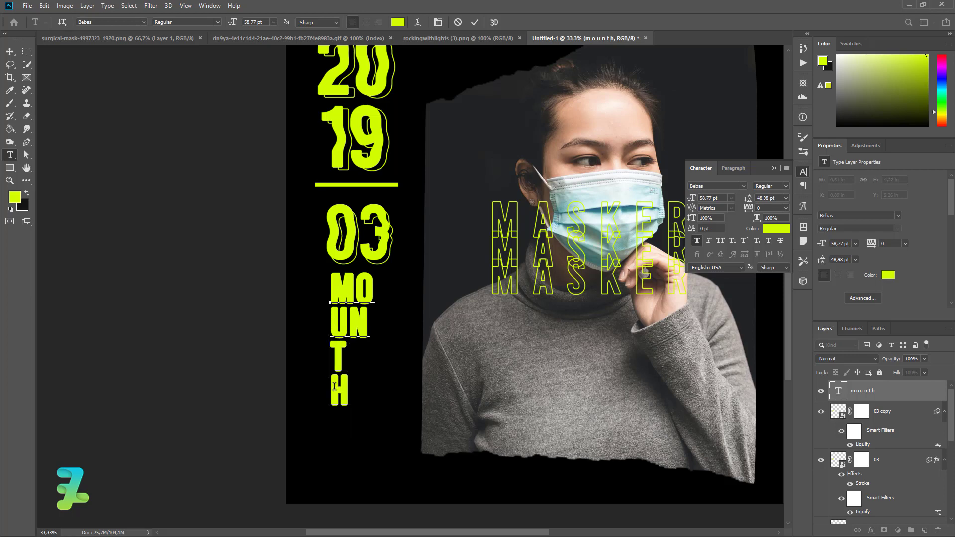
key(BackSpace)
key(ctrl+a)
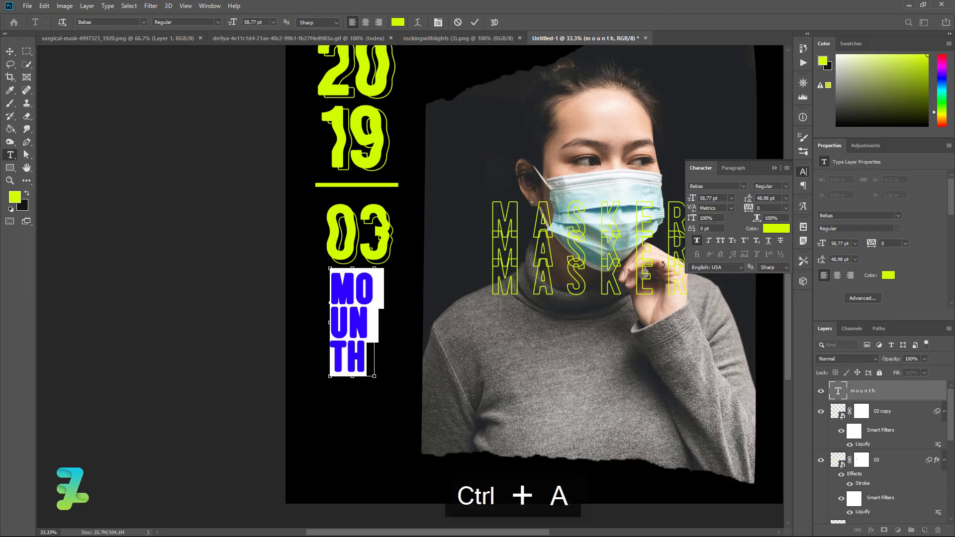
click(10, 51)
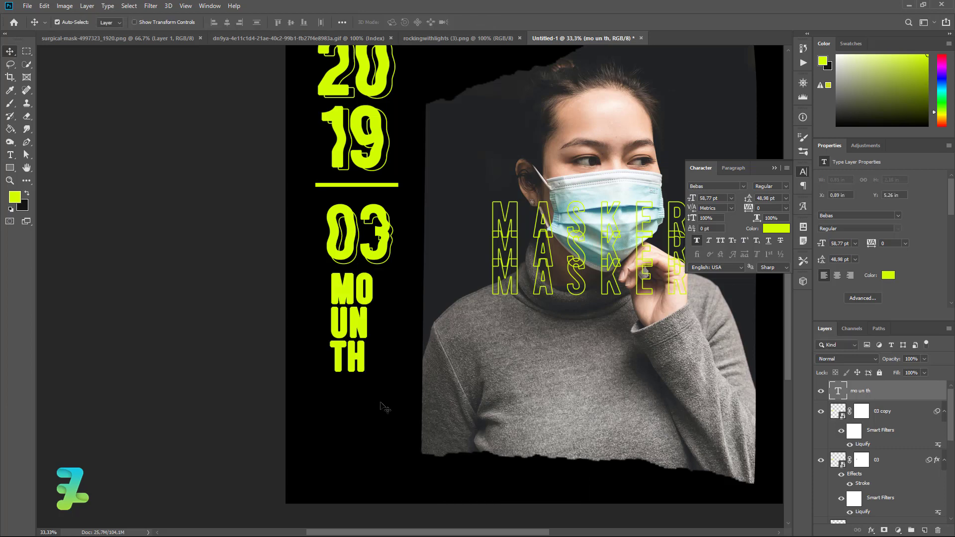
Scale the MO UN TH block up to about 179% and position it under the 03.
double_click(849, 395)
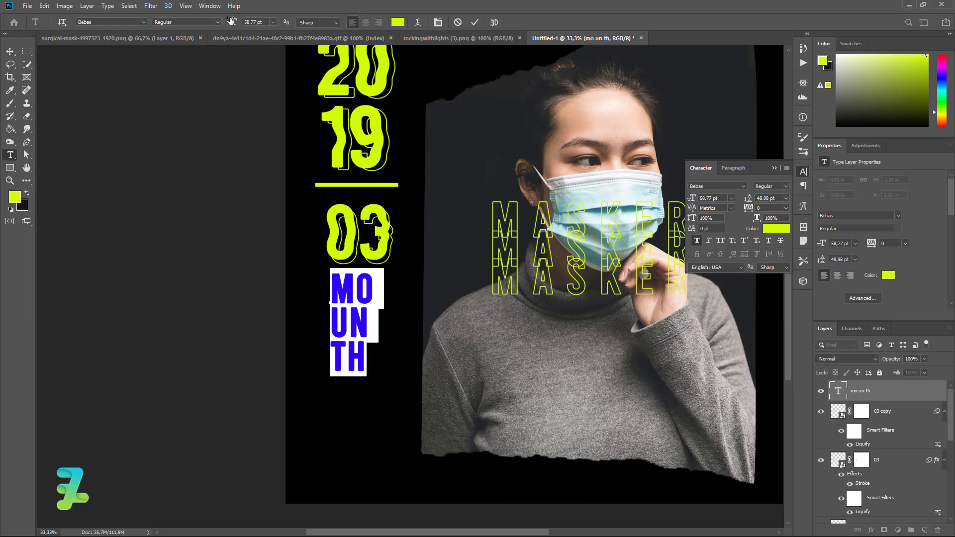
click(10, 52)
key(ctrl+t)
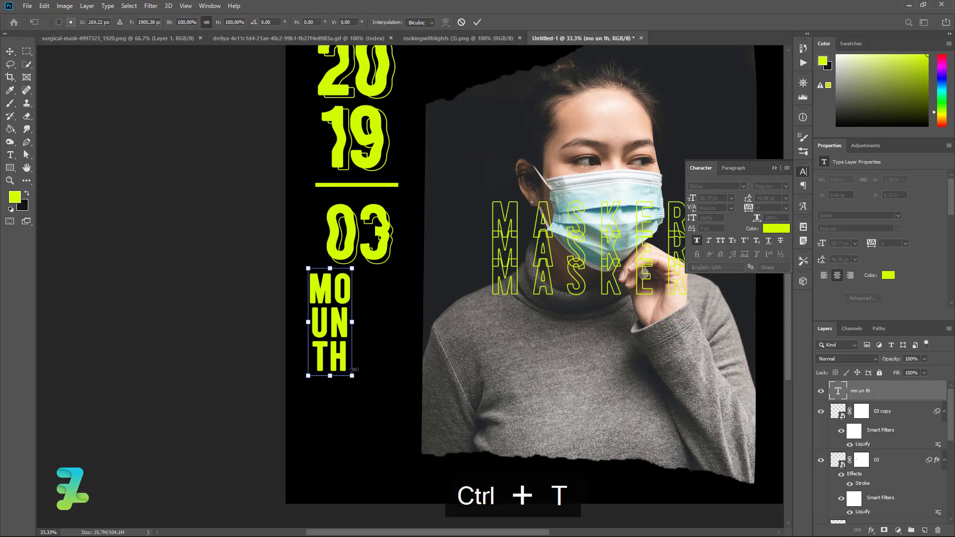
drag(352, 376, 366, 405)
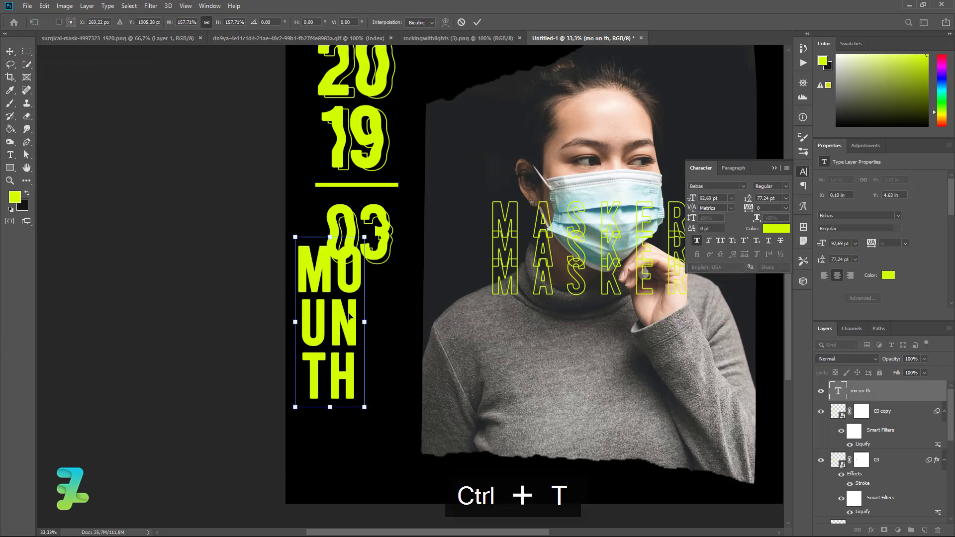
drag(330, 319, 357, 352)
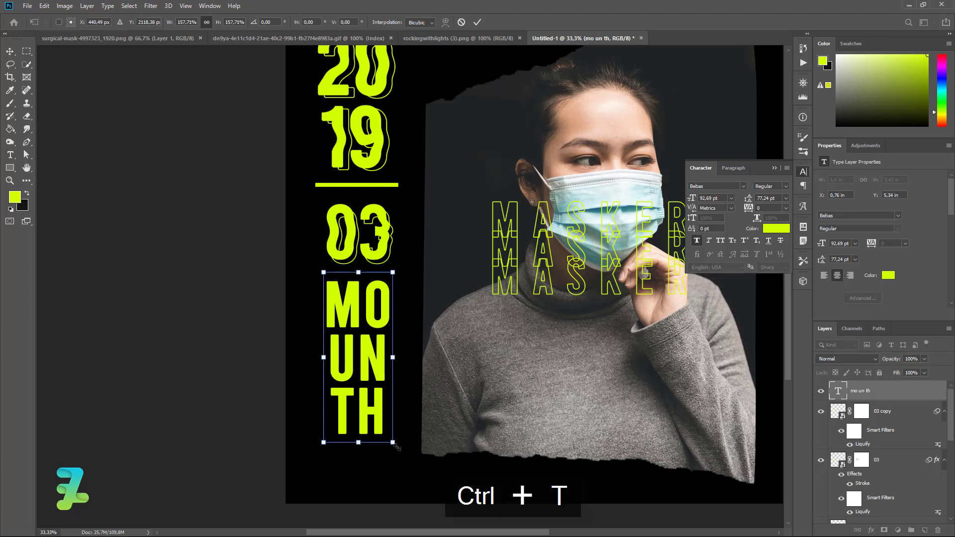
drag(393, 442, 403, 461)
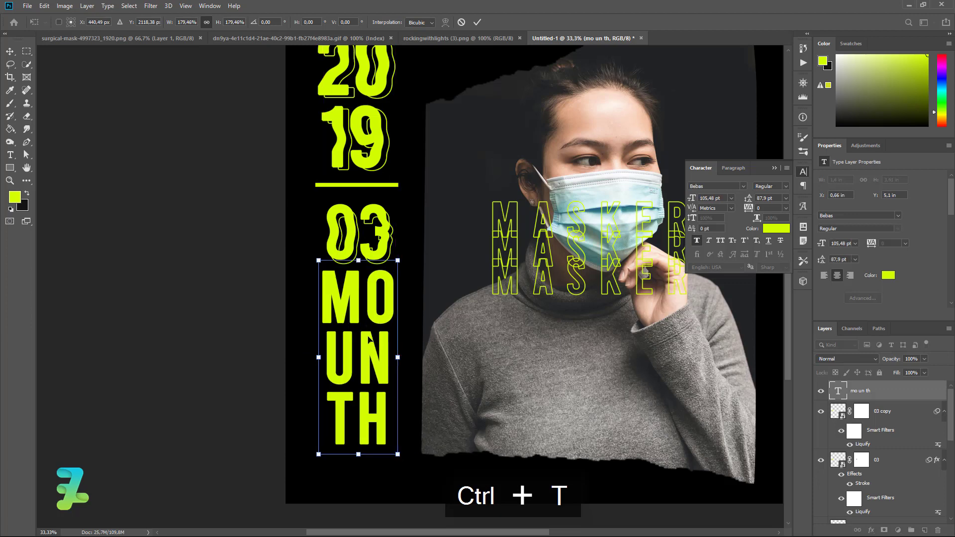
drag(361, 348, 361, 354)
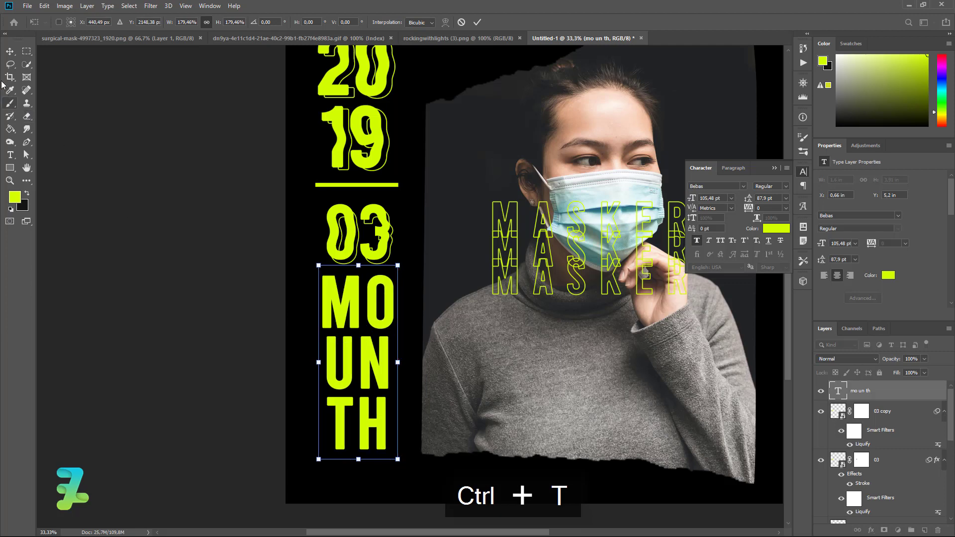
click(10, 50)
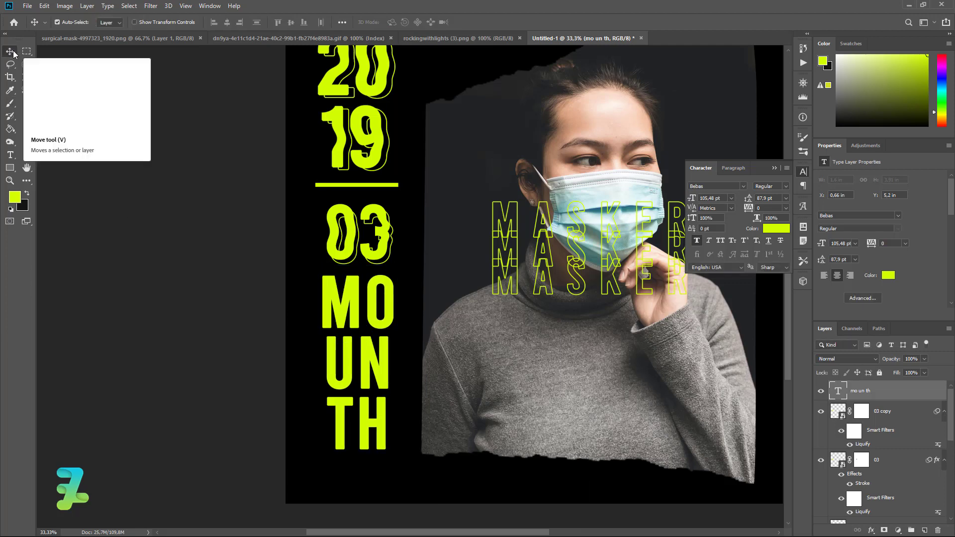
Convert the mo un th layer to a smart object and open the Liquify filter.
right_click(899, 393)
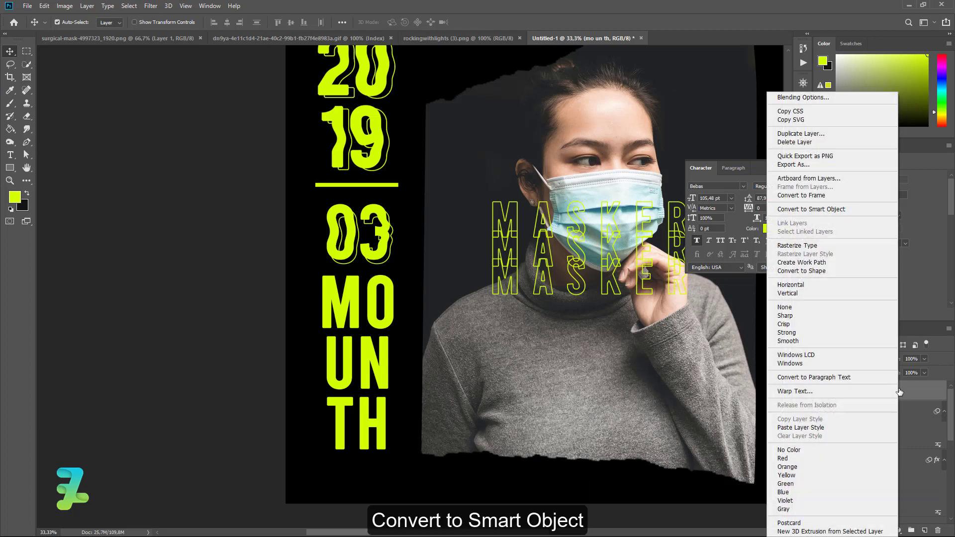
click(836, 209)
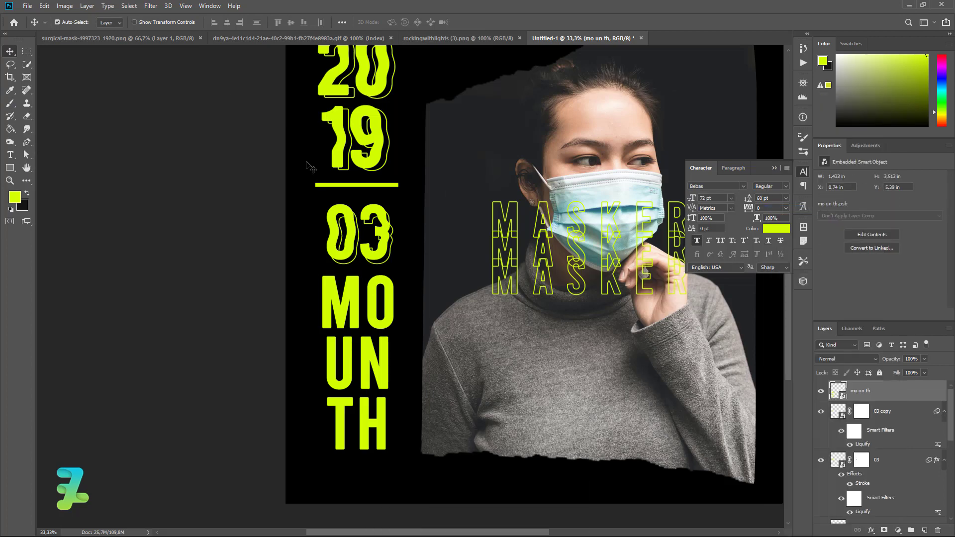
click(155, 6)
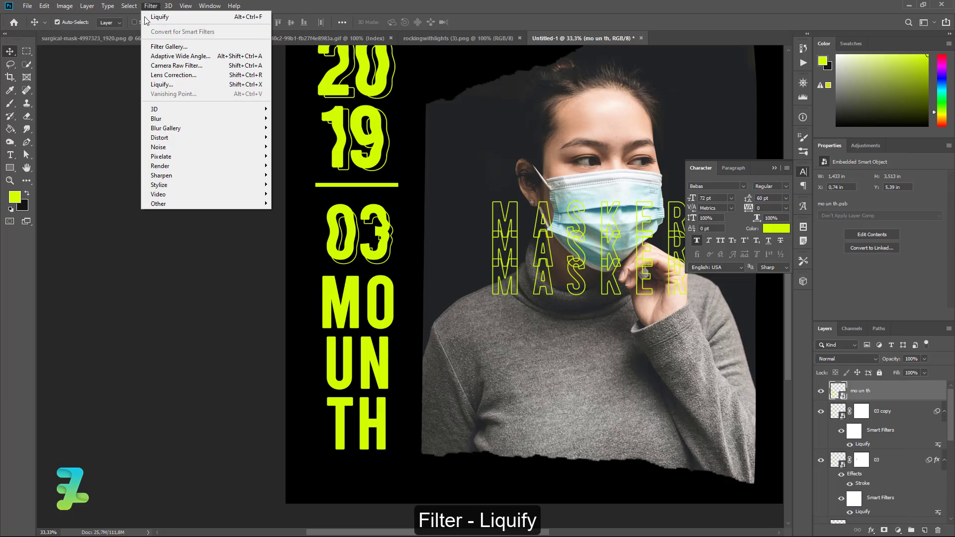
click(162, 85)
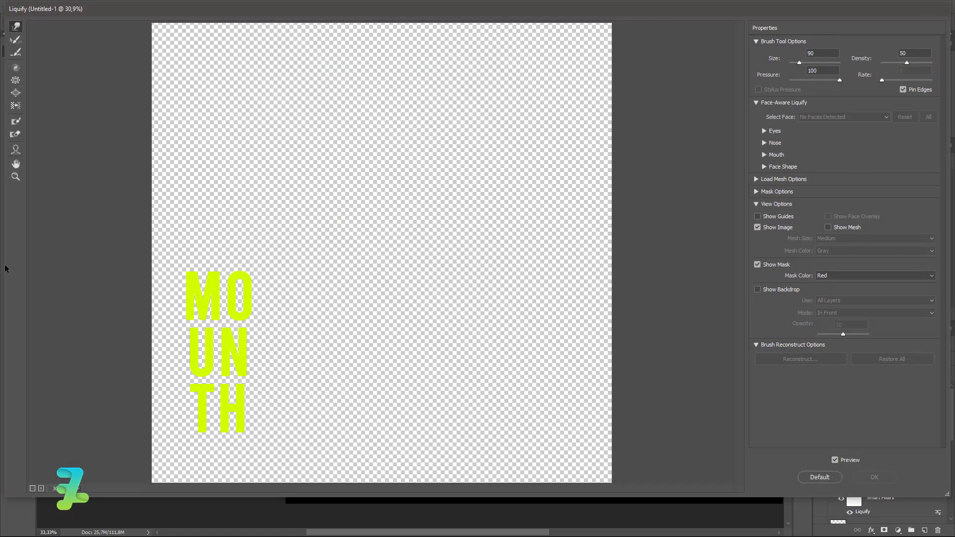
Bulge the O's sides and warp the M's diagonals and left stem with Forward Warp.
key(ctrl+equal)
key(ctrl+equal)
key(ctrl+equal)
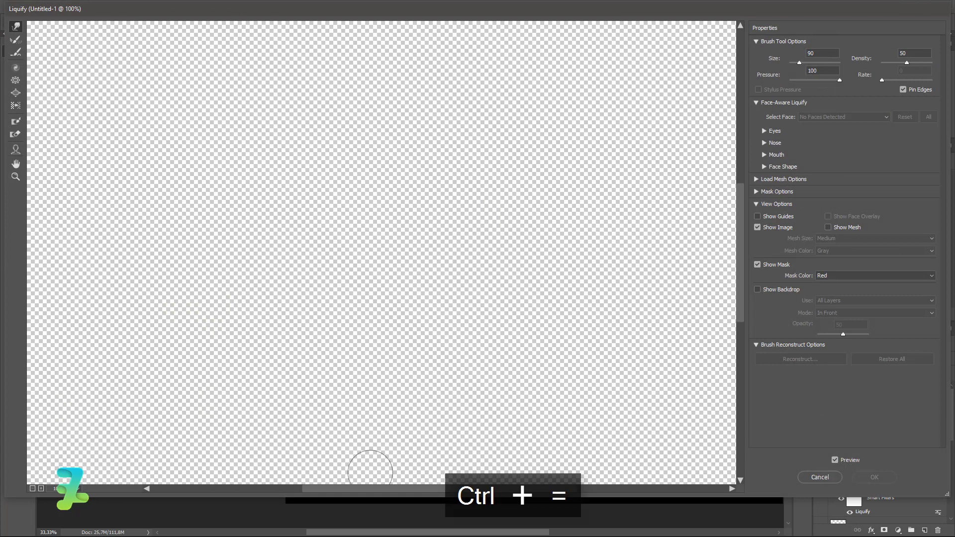
drag(332, 489, 253, 488)
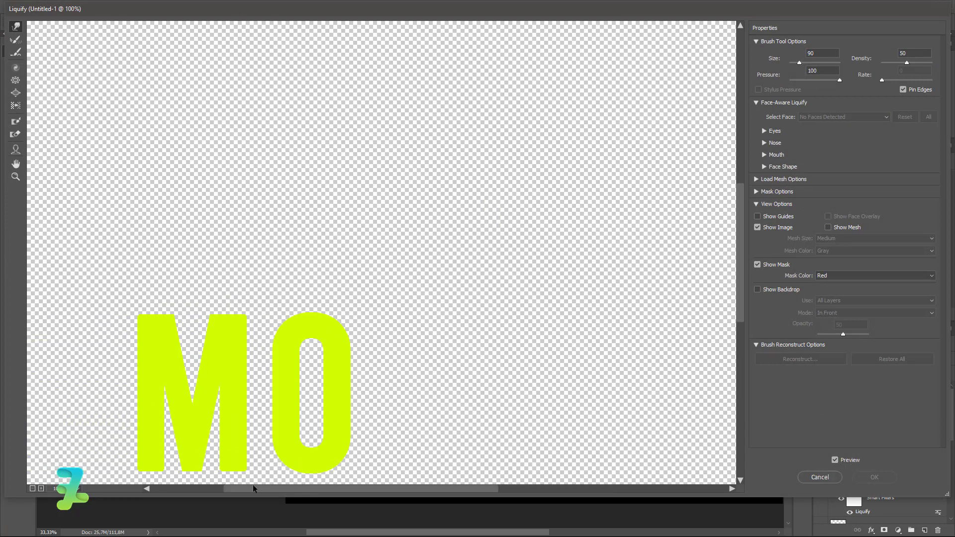
scroll(301, 368, down, 5)
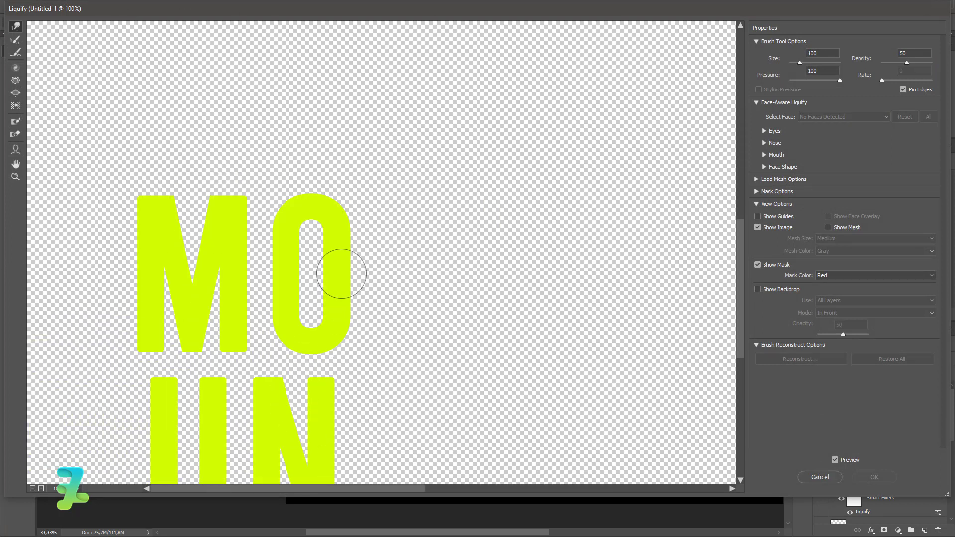
drag(331, 273, 344, 270)
drag(347, 270, 341, 266)
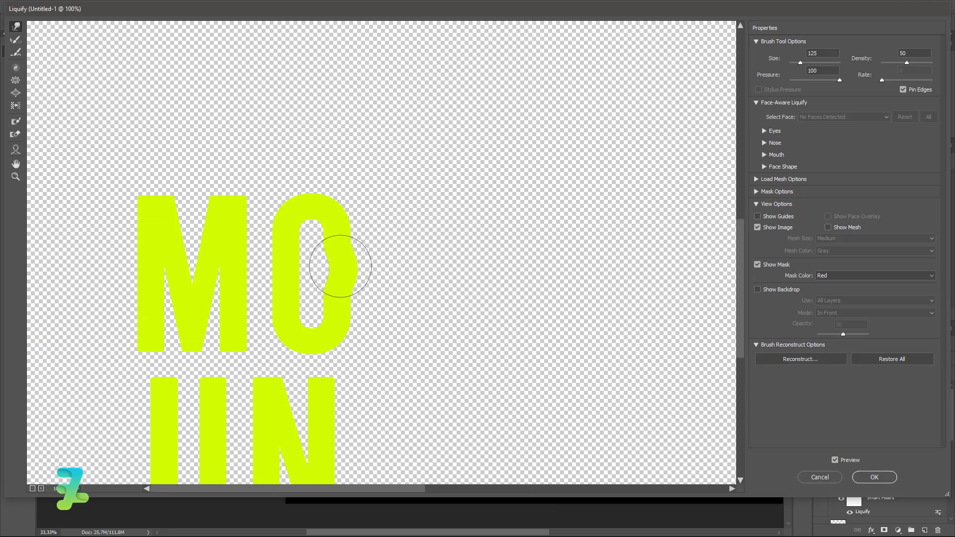
drag(277, 269, 288, 271)
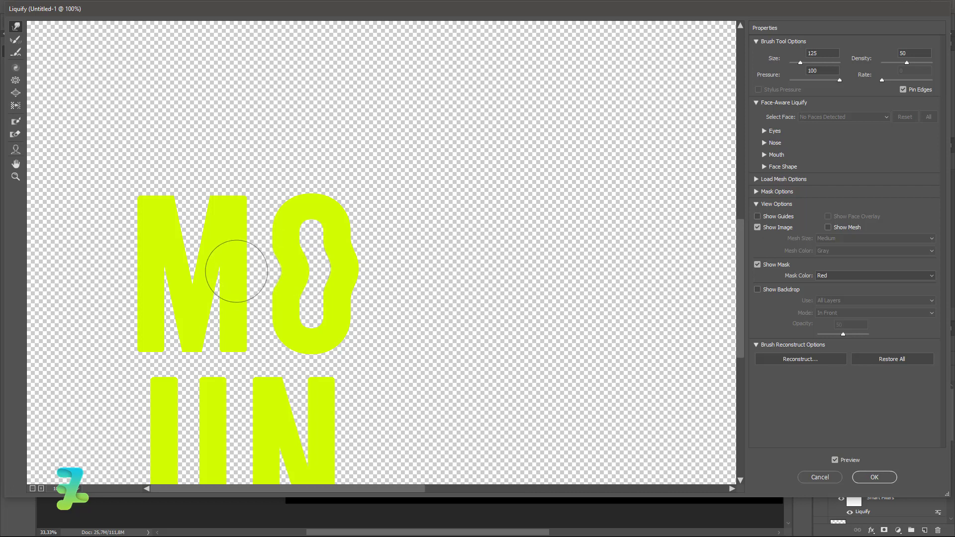
key(bracketright)
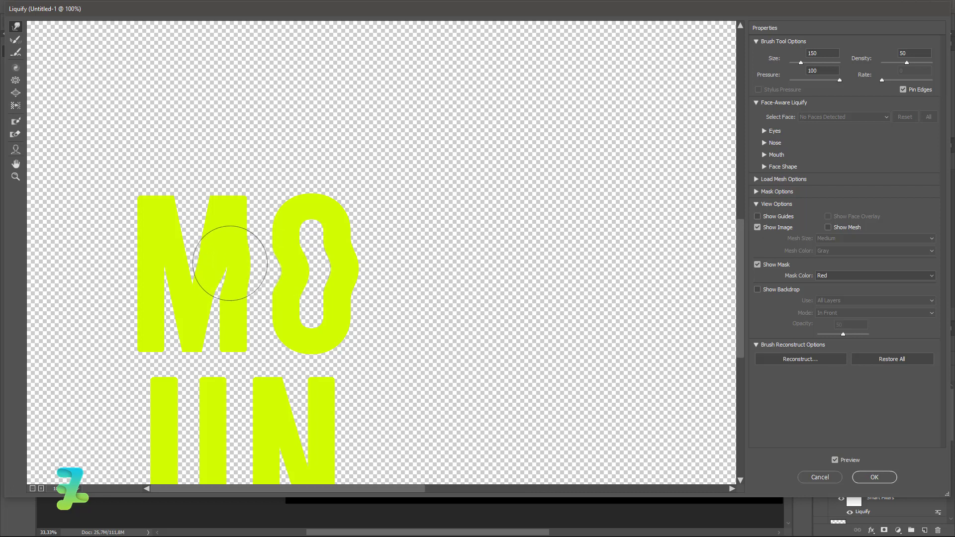
drag(230, 263, 210, 250)
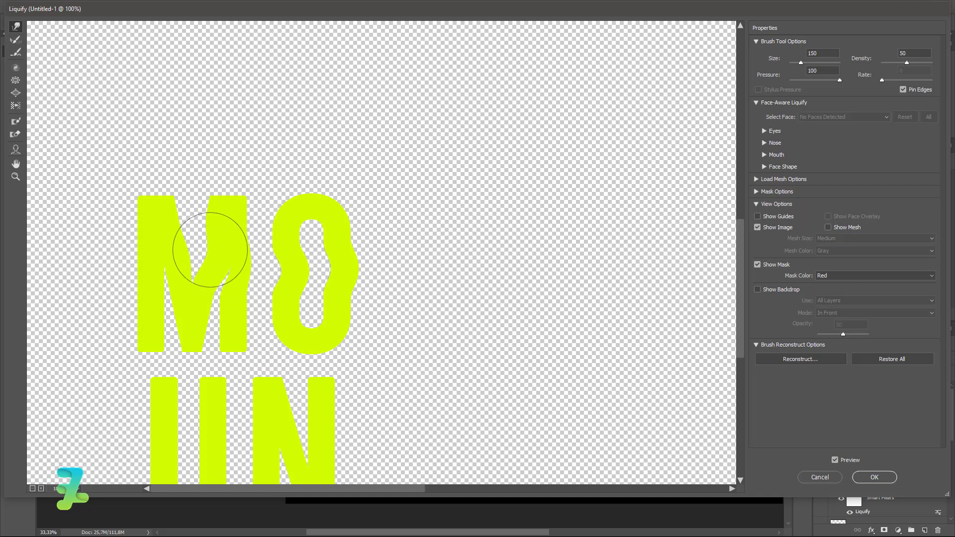
drag(145, 246, 161, 254)
scroll(239, 308, down, 3)
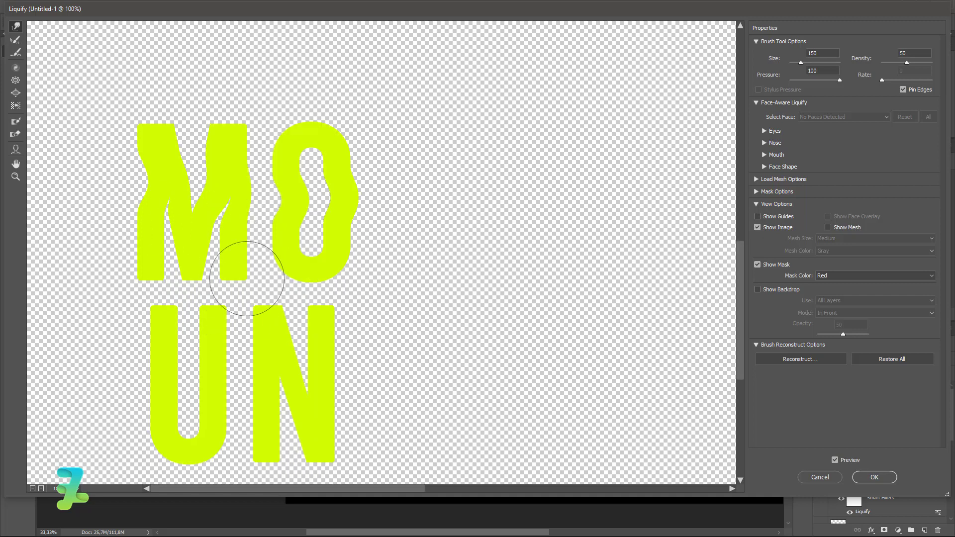
Warp the N, U and H stems and crossbar, then apply the Liquify filter.
scroll(289, 367, down, 3)
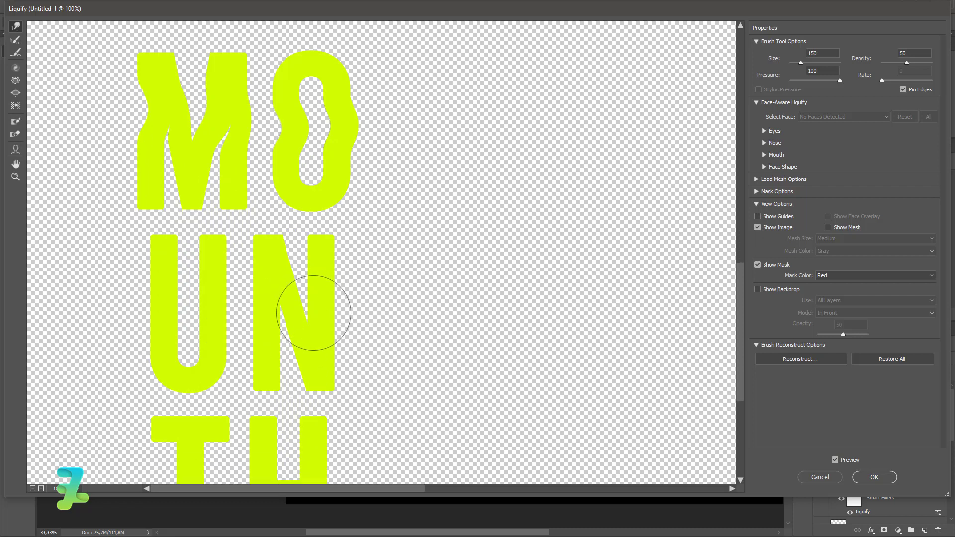
drag(316, 315, 256, 320)
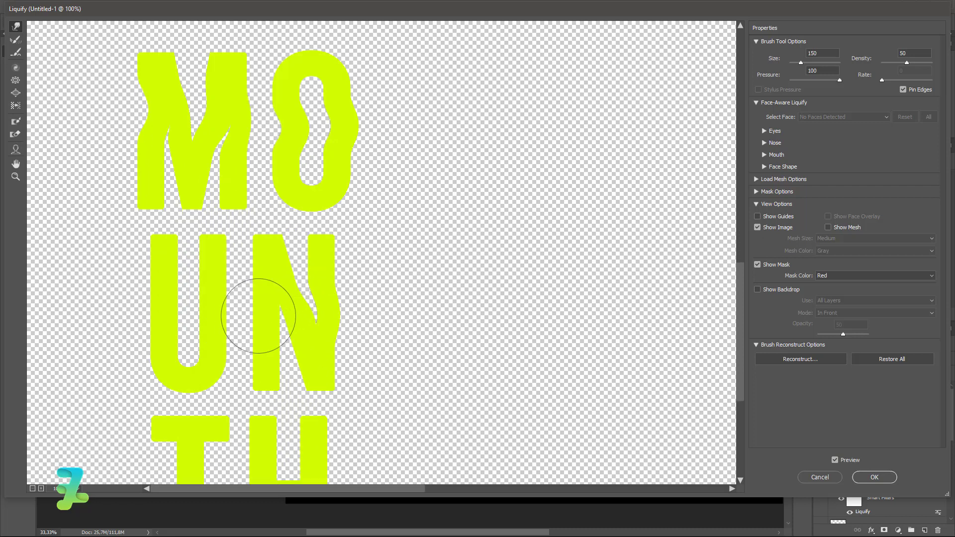
drag(182, 299, 223, 309)
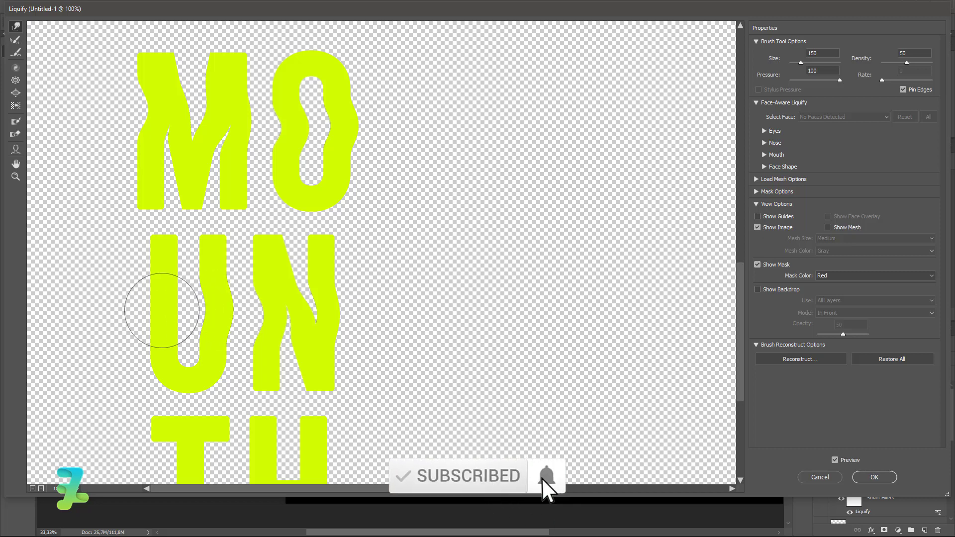
drag(160, 309, 191, 316)
scroll(224, 328, down, 4)
scroll(253, 341, down, 1)
key(bracketleft)
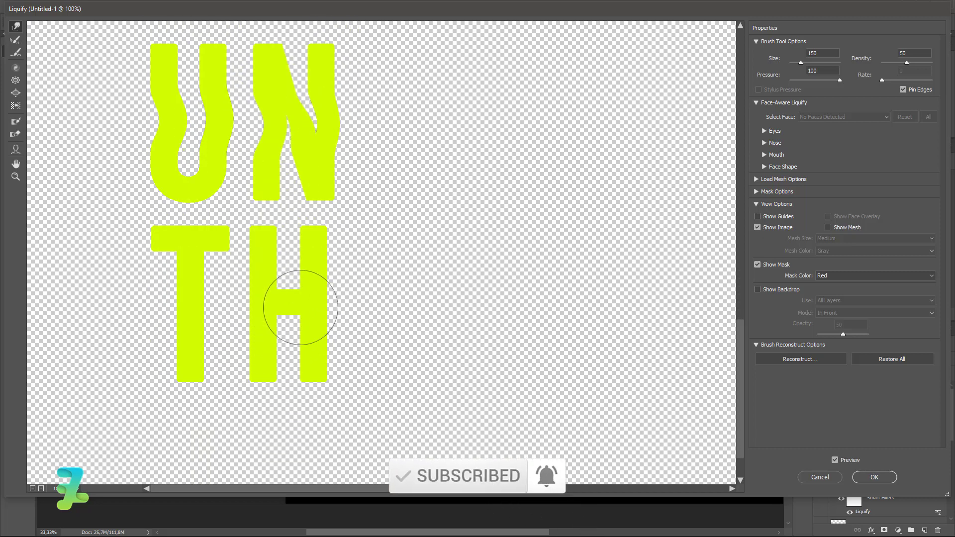
drag(312, 301, 315, 299)
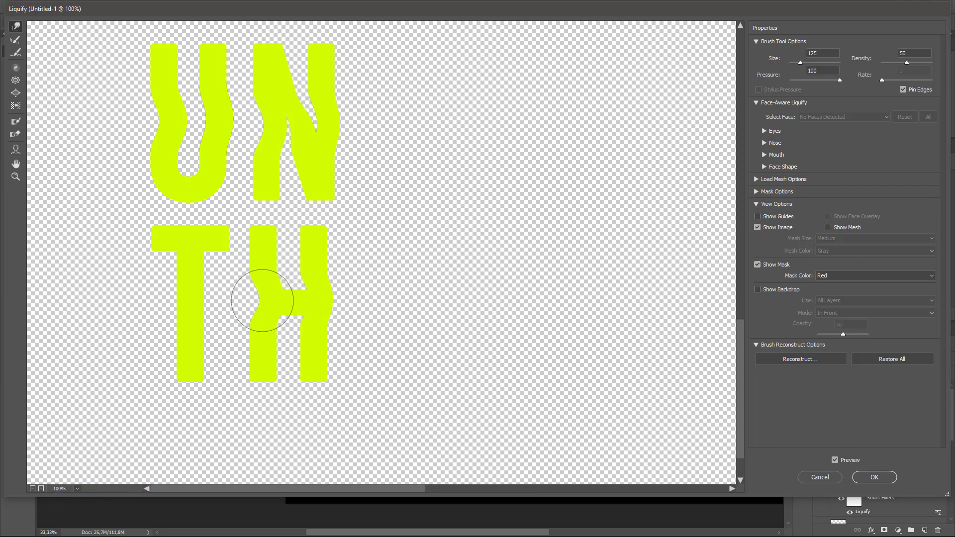
mouse_move(252, 299)
mouse_down()
mouse_move(192, 298)
mouse_move(188, 309)
mouse_up()
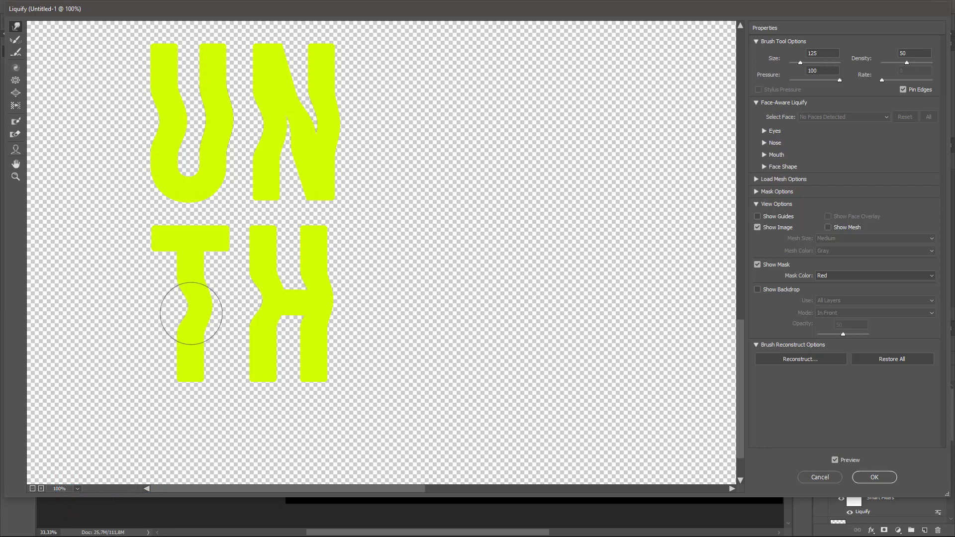
click(883, 478)
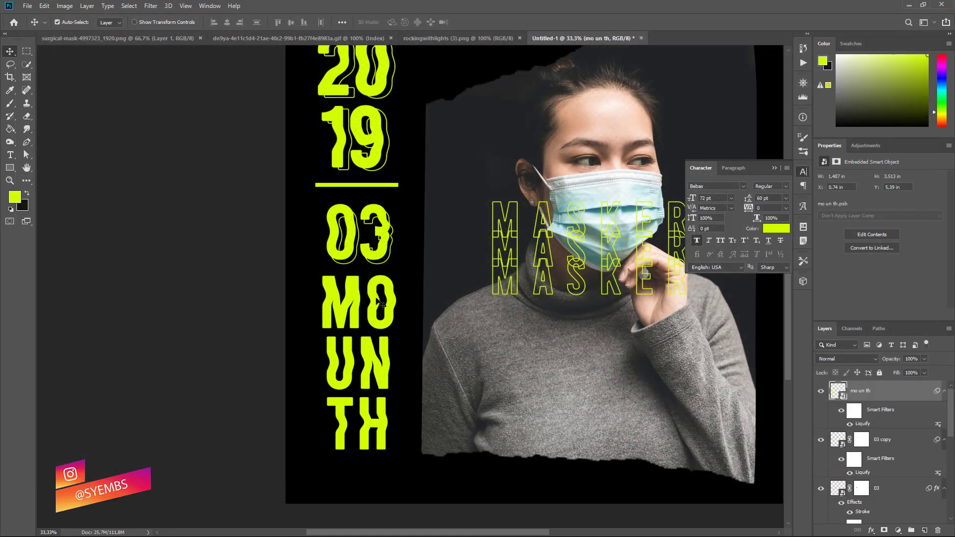
Duplicate the mo un th layer, paste the stroke style onto it, and offset it slightly.
key(ctrl+j)
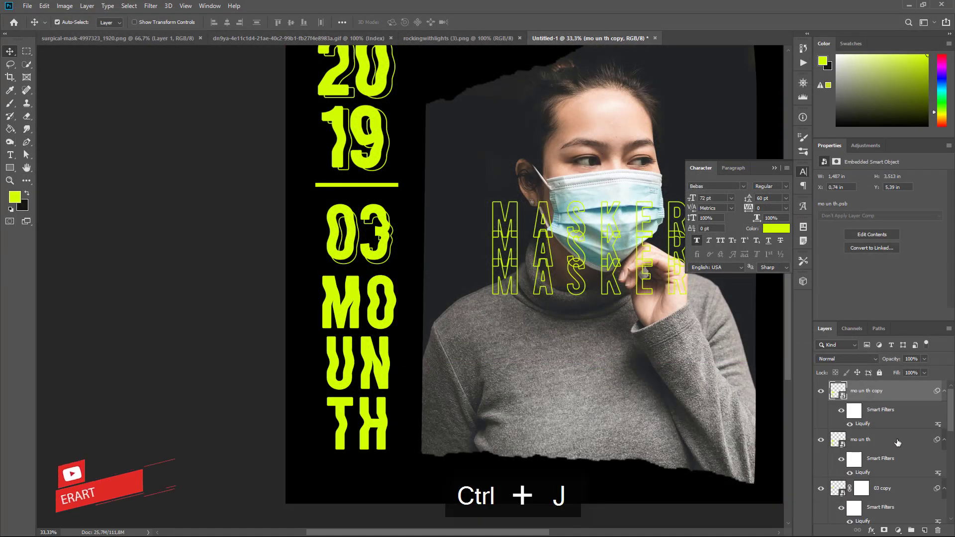
right_click(898, 443)
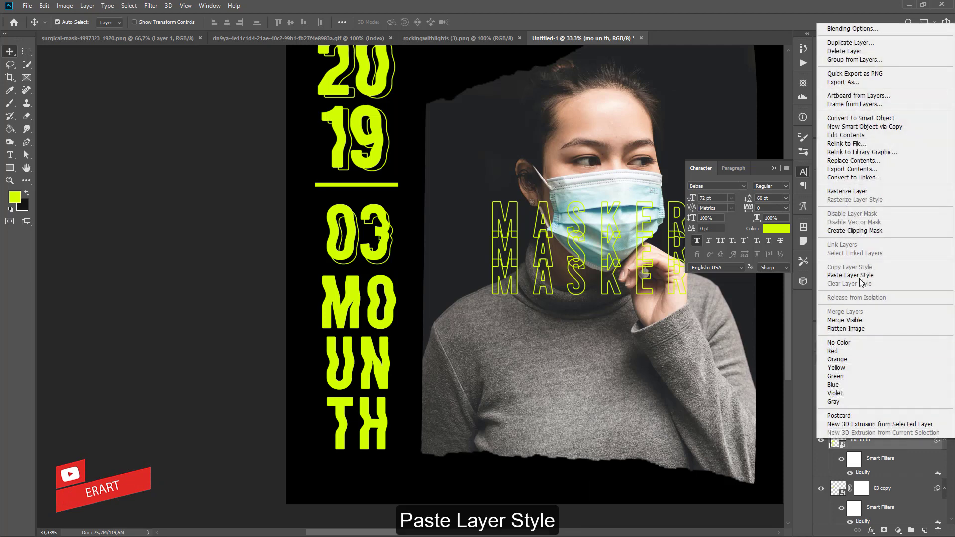
click(855, 277)
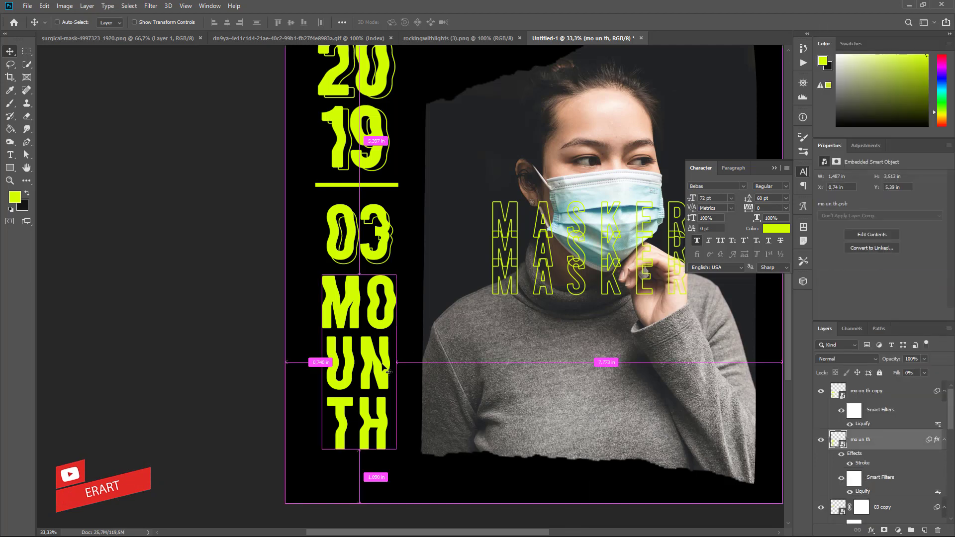
drag(389, 372, 385, 370)
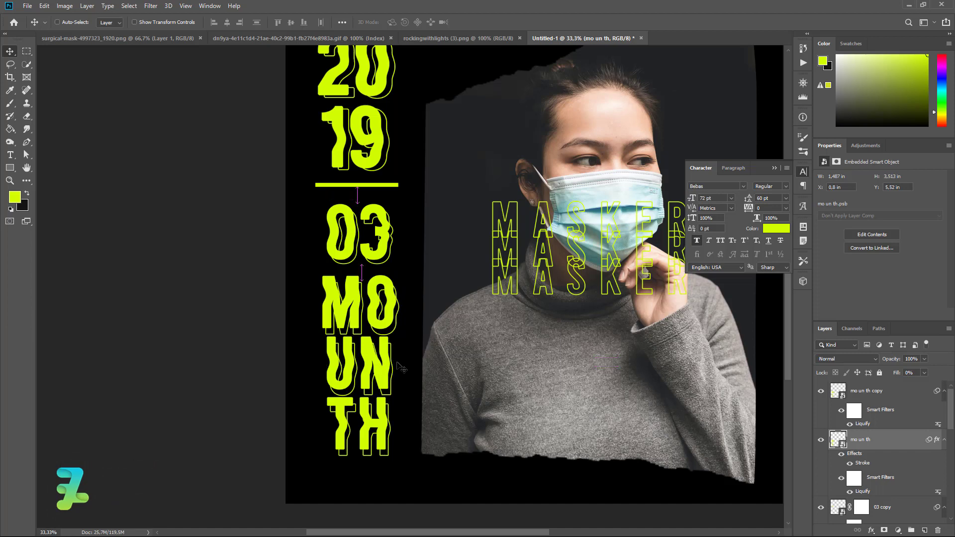
Collapse the character settings and select the mo un th copy layer.
scroll(398, 266, up, 1)
scroll(473, 269, up, 1)
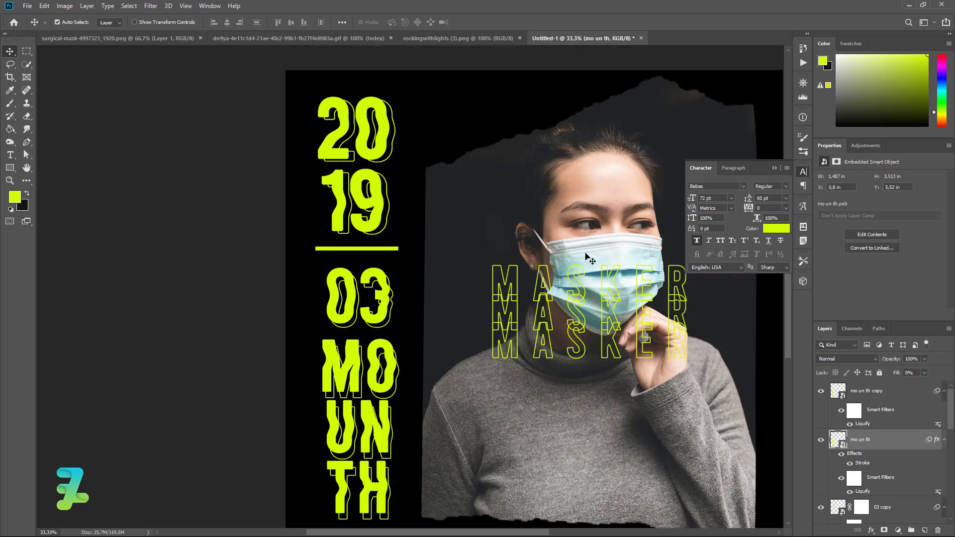
scroll(571, 270, up, 3)
scroll(697, 199, up, 1)
click(774, 169)
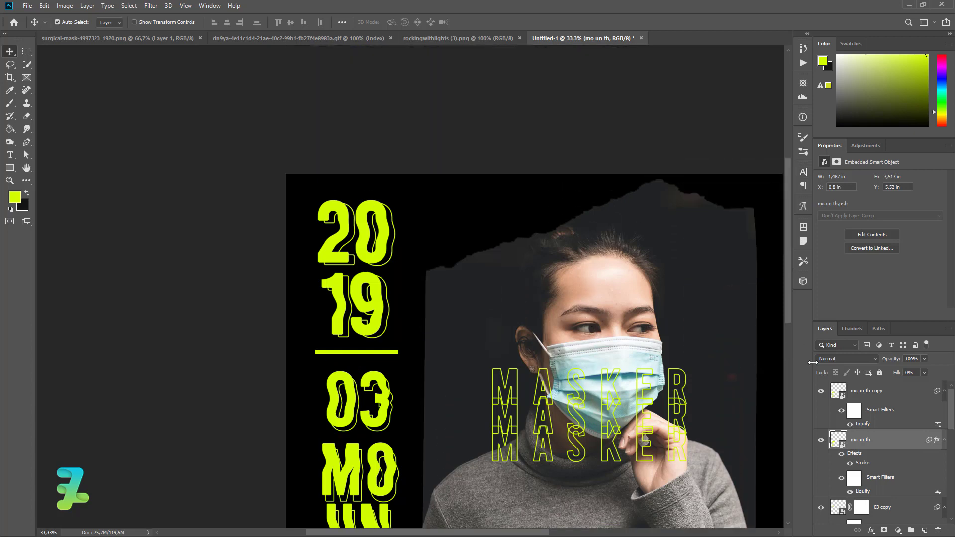
click(875, 392)
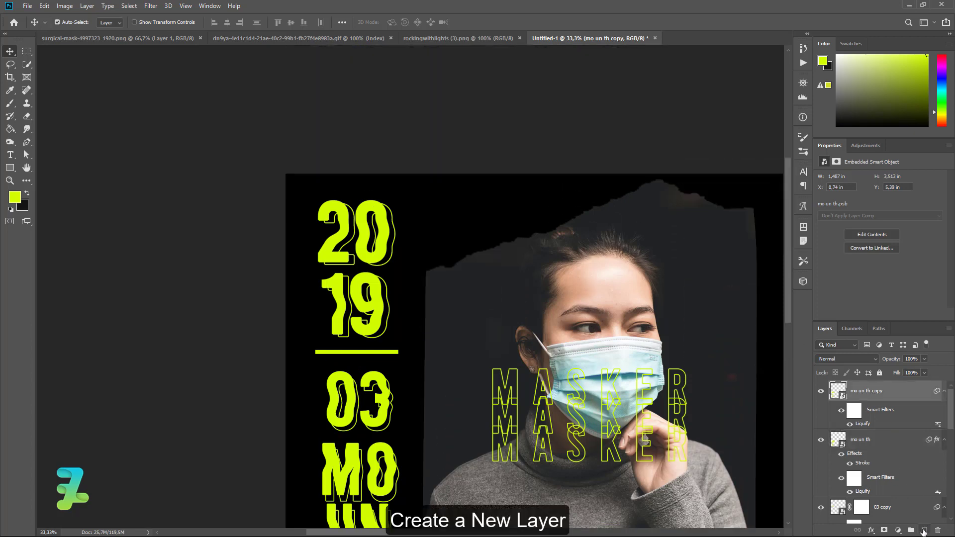
Add an empty Layer 3 and, with the Brush tool, open the triangle brushes preset folder.
click(923, 530)
click(10, 155)
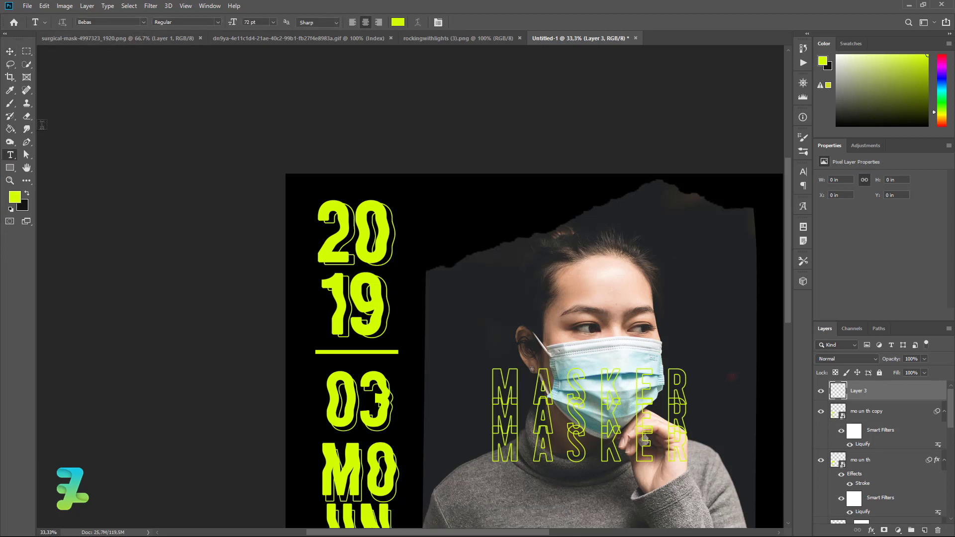
key(b)
click(71, 23)
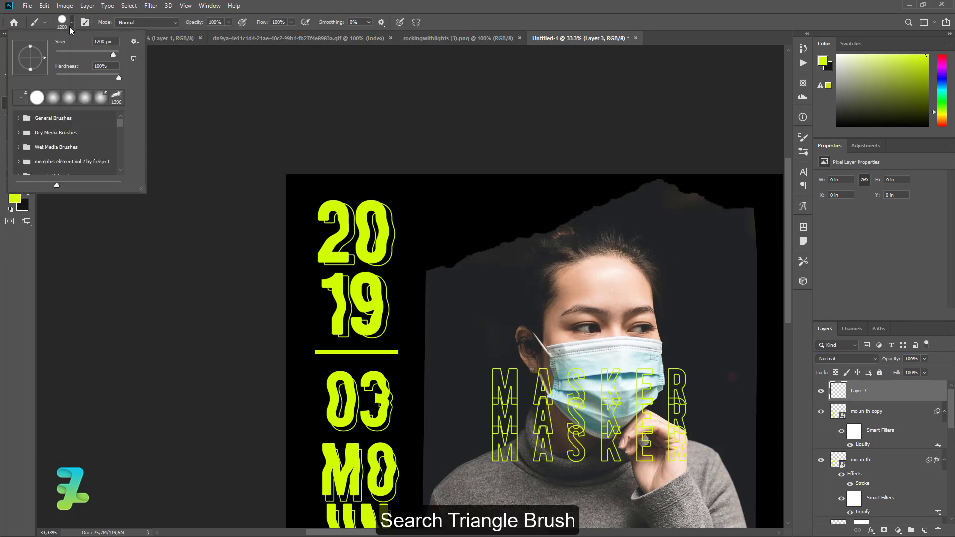
scroll(38, 163, down, 3)
scroll(38, 163, down, 3)
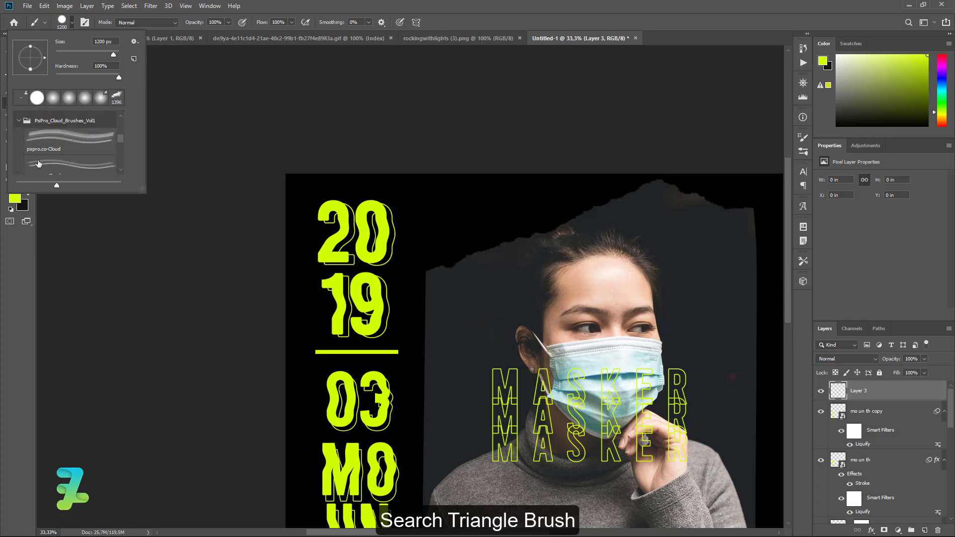
click(19, 128)
click(18, 129)
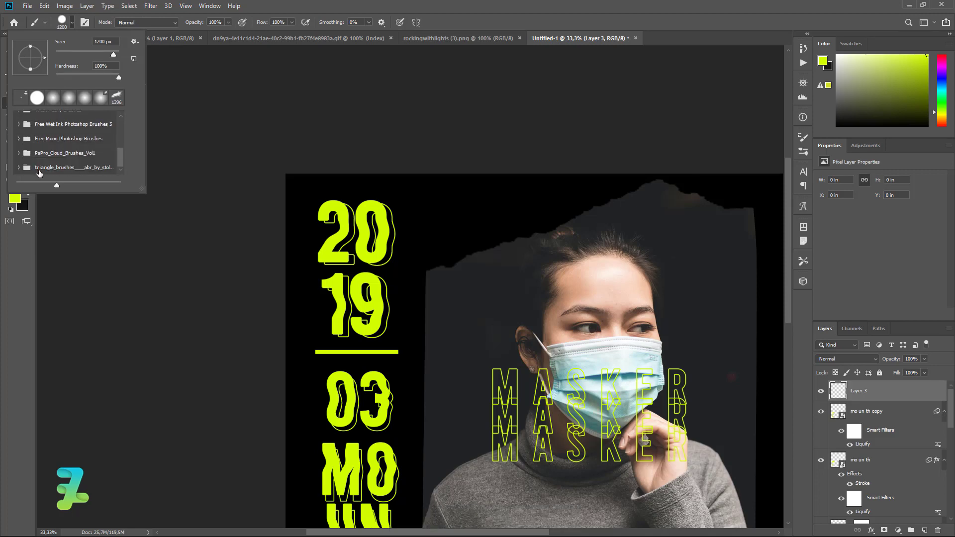
click(45, 167)
Preview triangle brushes 2, 6, 8, 9, 13, 19 and 14.
scroll(53, 169, down, 2)
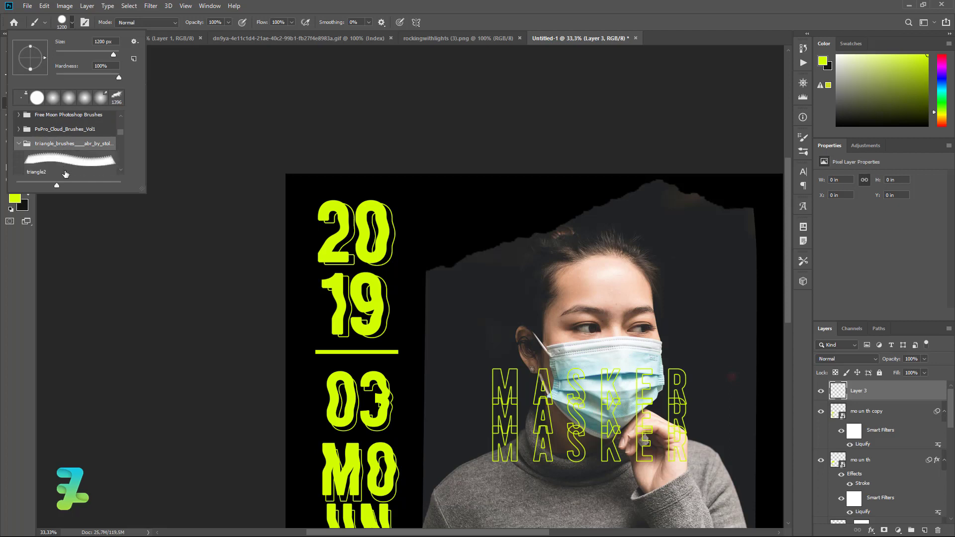
click(66, 152)
click(70, 167)
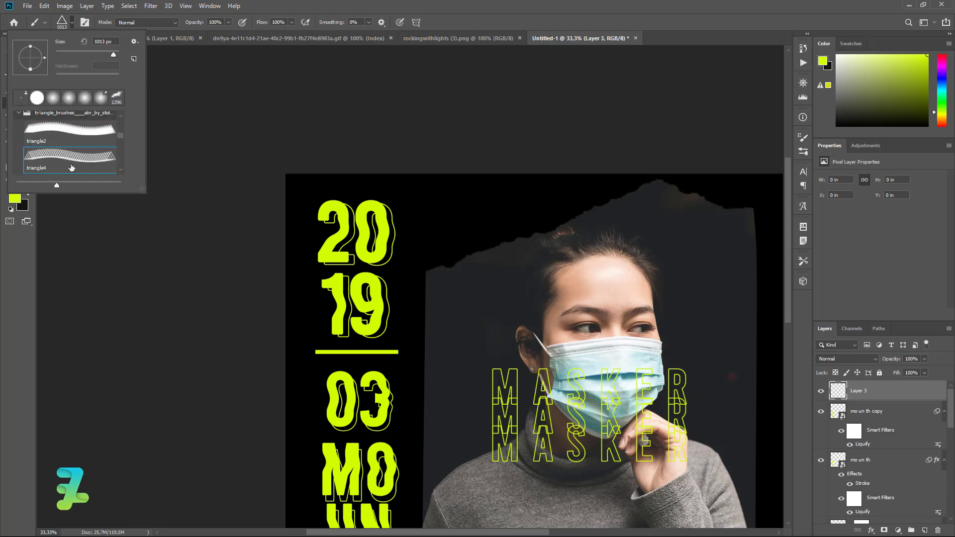
scroll(69, 166, down, 2)
click(70, 166)
scroll(70, 165, down, 1)
click(69, 164)
scroll(71, 166, down, 1)
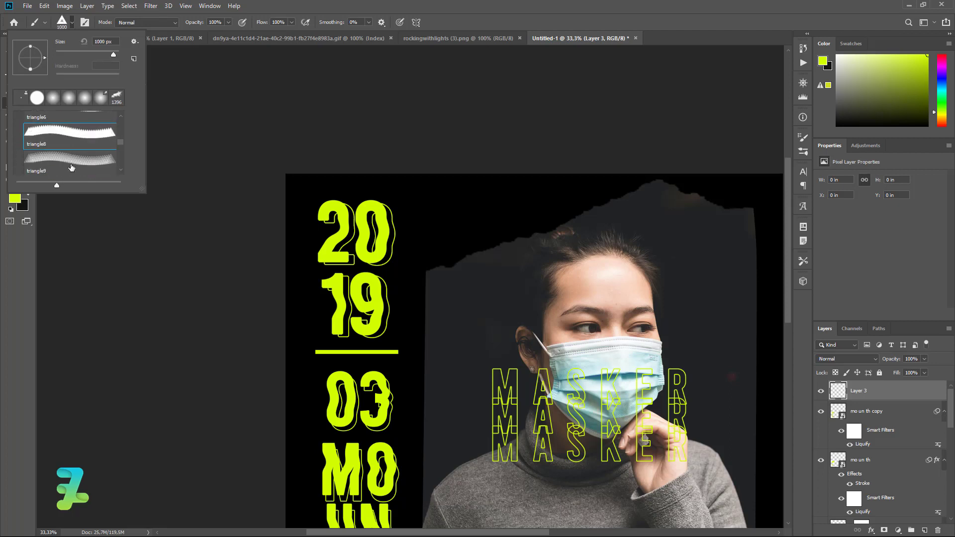
click(71, 165)
scroll(71, 164, down, 1)
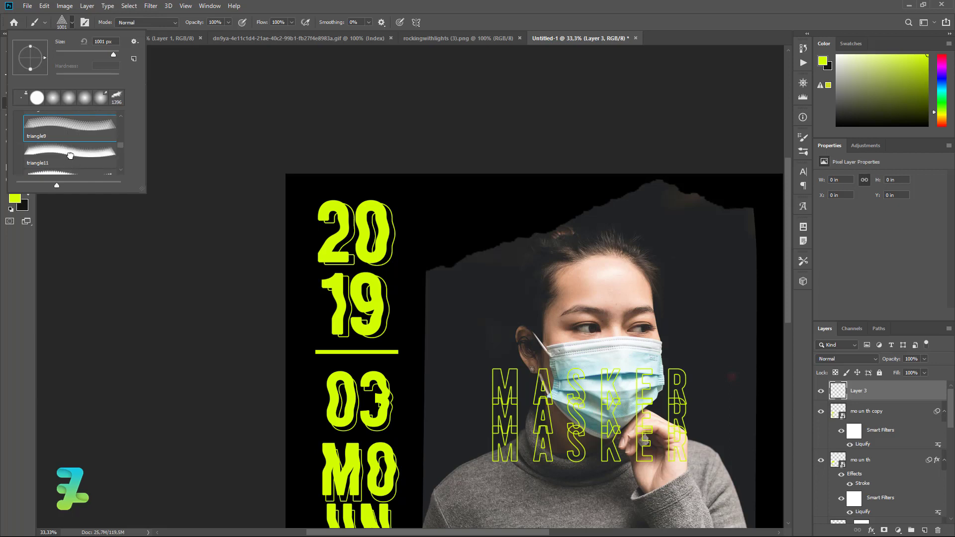
click(70, 156)
scroll(70, 155, down, 1)
click(70, 156)
scroll(71, 156, down, 1)
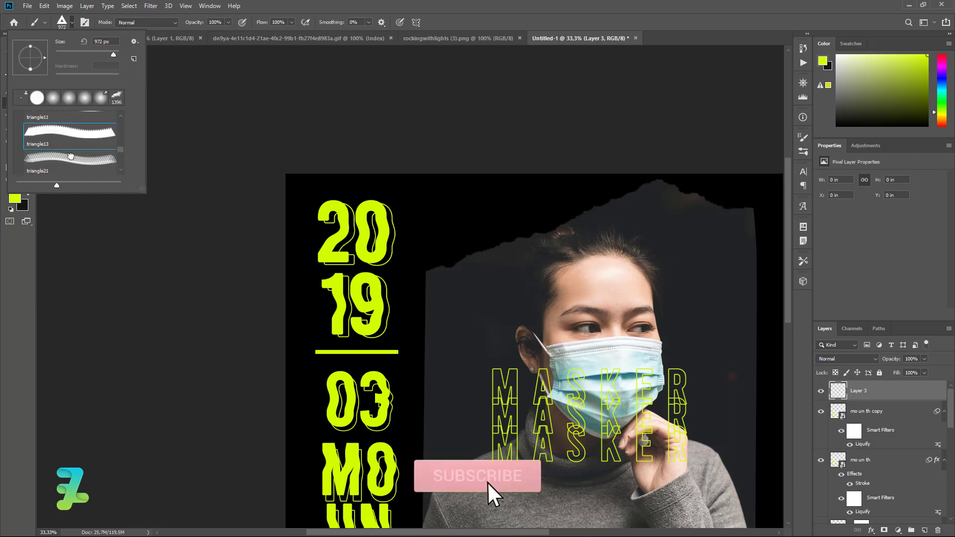
click(70, 157)
scroll(71, 157, down, 1)
click(71, 158)
scroll(73, 159, down, 1)
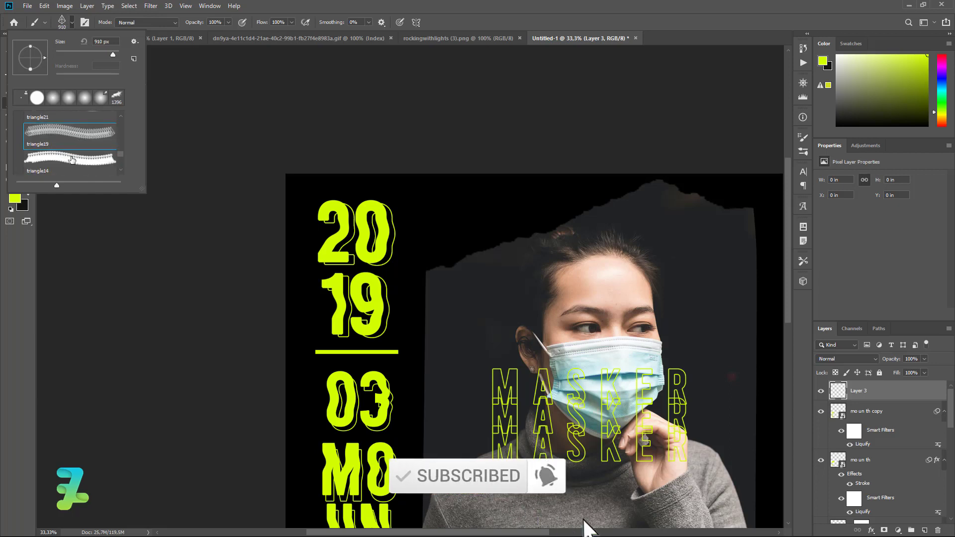
click(72, 159)
Preview triangle3, triangle7 and triangle15, then settle on triangle14.
scroll(72, 160, down, 1)
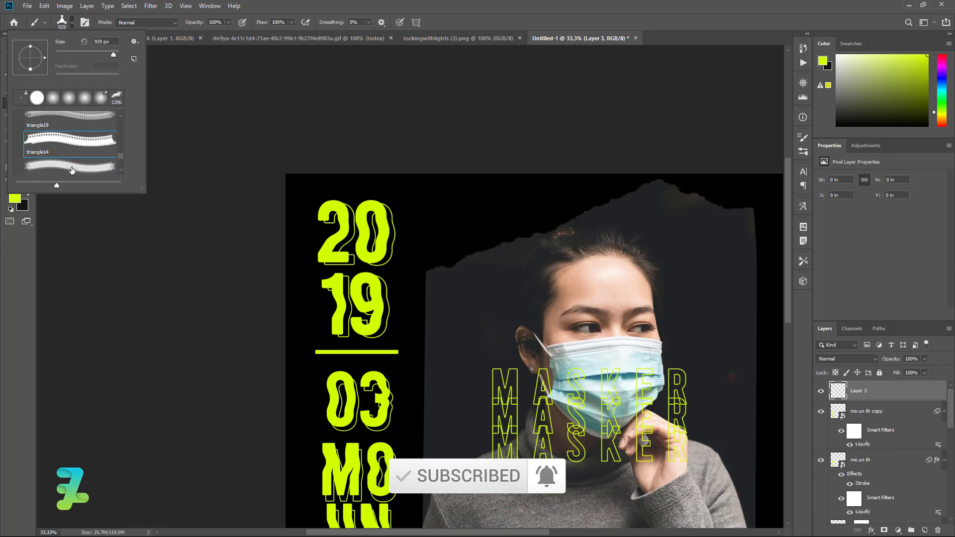
click(71, 170)
scroll(72, 170, down, 1)
click(74, 167)
scroll(75, 166, down, 1)
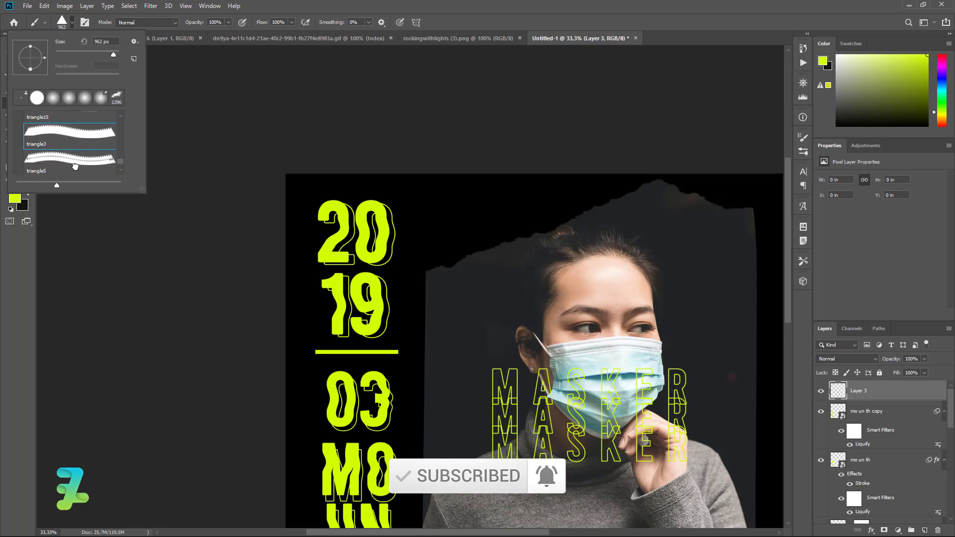
click(75, 167)
scroll(76, 167, down, 1)
click(75, 167)
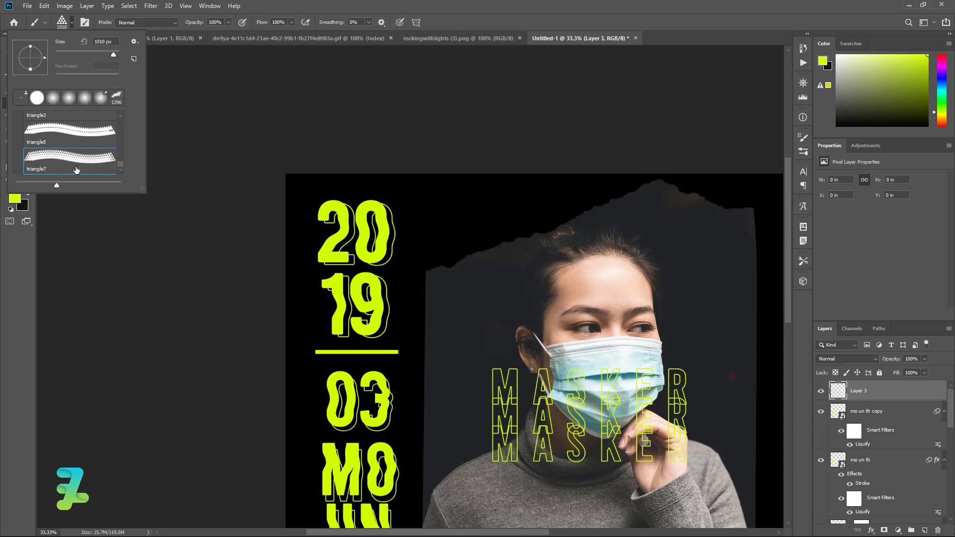
scroll(76, 170, up, 1)
scroll(73, 131, up, 1)
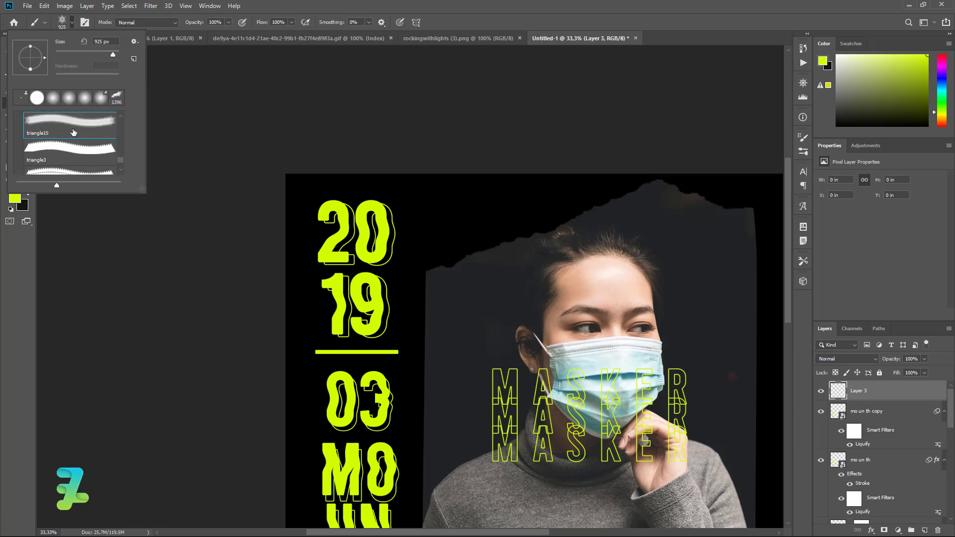
click(74, 133)
scroll(75, 122, up, 1)
click(76, 121)
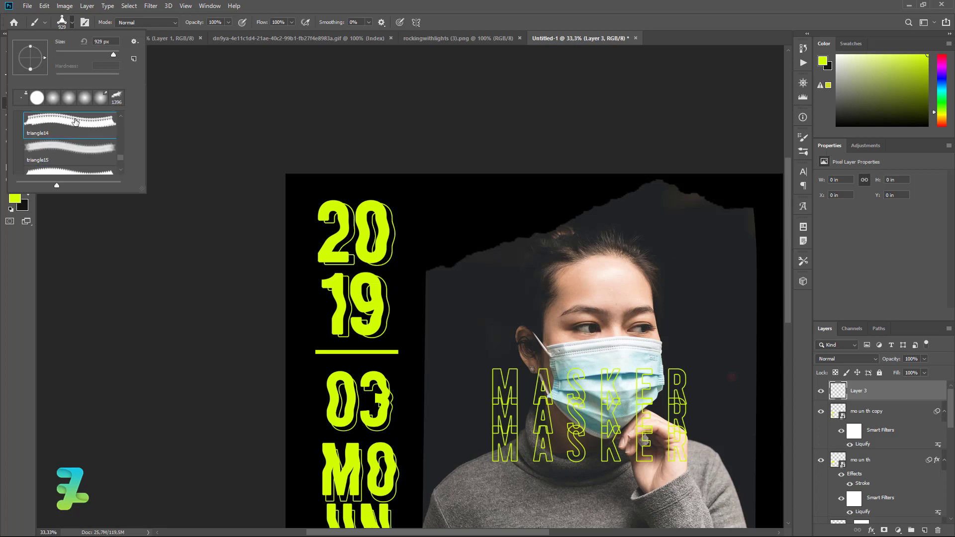
click(72, 23)
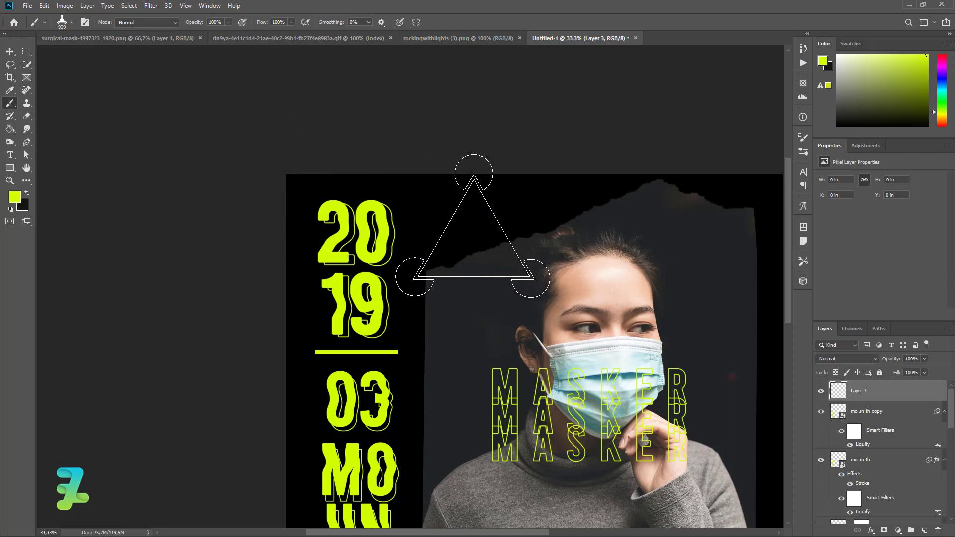
Shrink the triangle brush and stamp a lime triangle beside the 20.
key(bracketleft)
key(bracketleft)
key(bracketleft)
key(bracketleft)
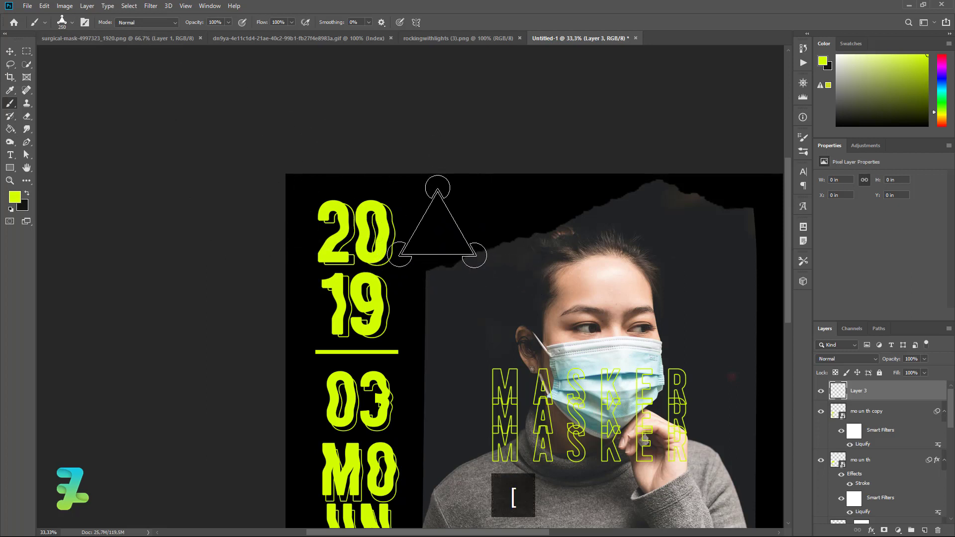
key(bracketleft)
key(bracketleft)
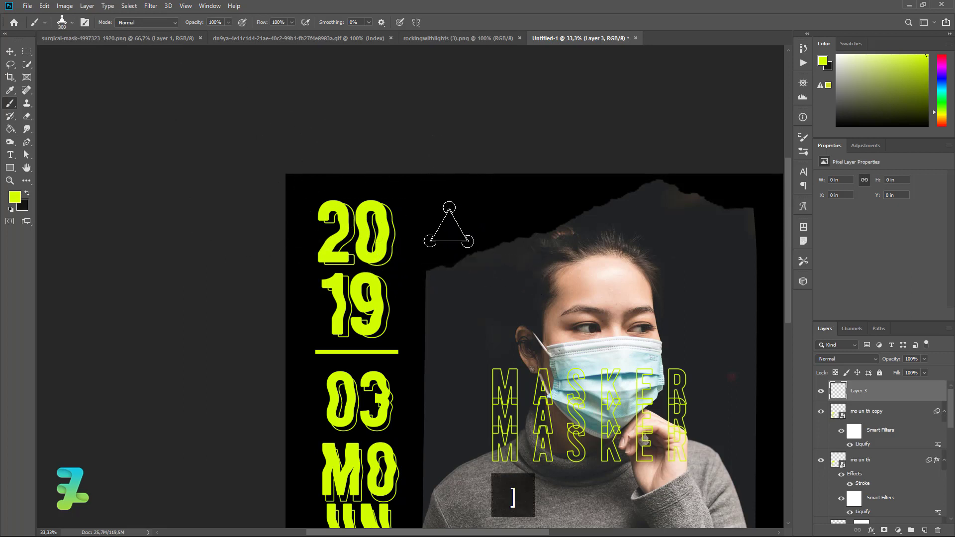
click(446, 226)
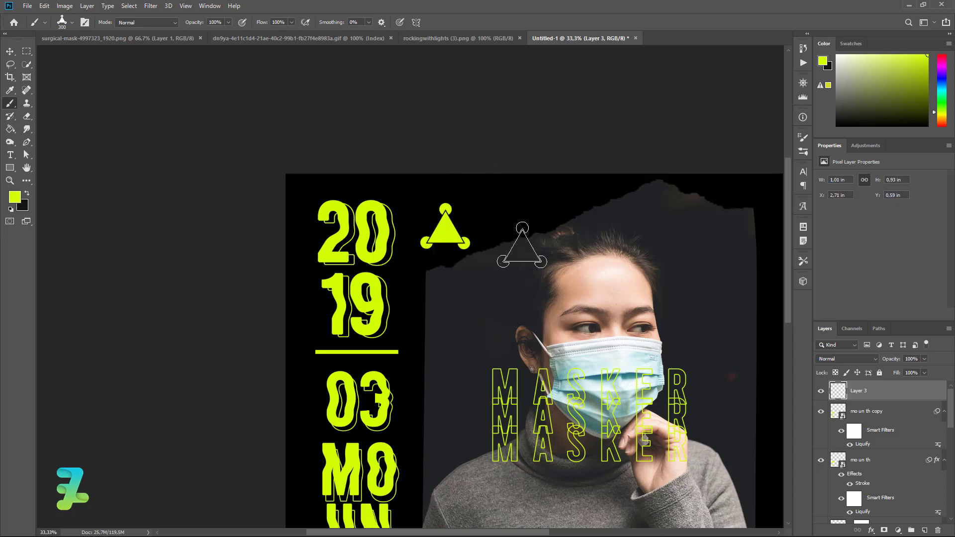
Rename Layer 3 to Triangle.
click(10, 51)
text(Triangle)
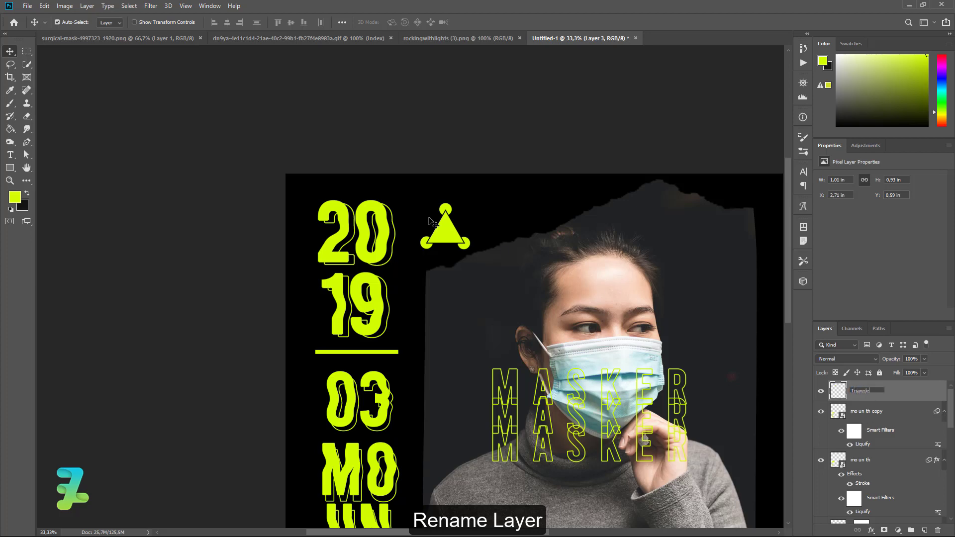
key(Return)
scroll(594, 340, down, 5)
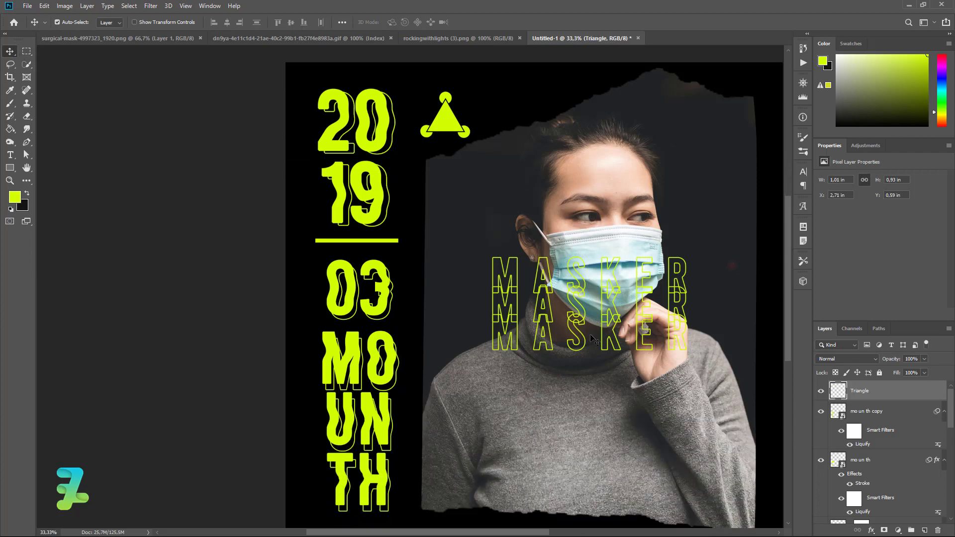
scroll(594, 340, down, 4)
scroll(497, 339, down, 2)
scroll(448, 338, up, 4)
scroll(402, 337, up, 2)
scroll(402, 337, up, 1)
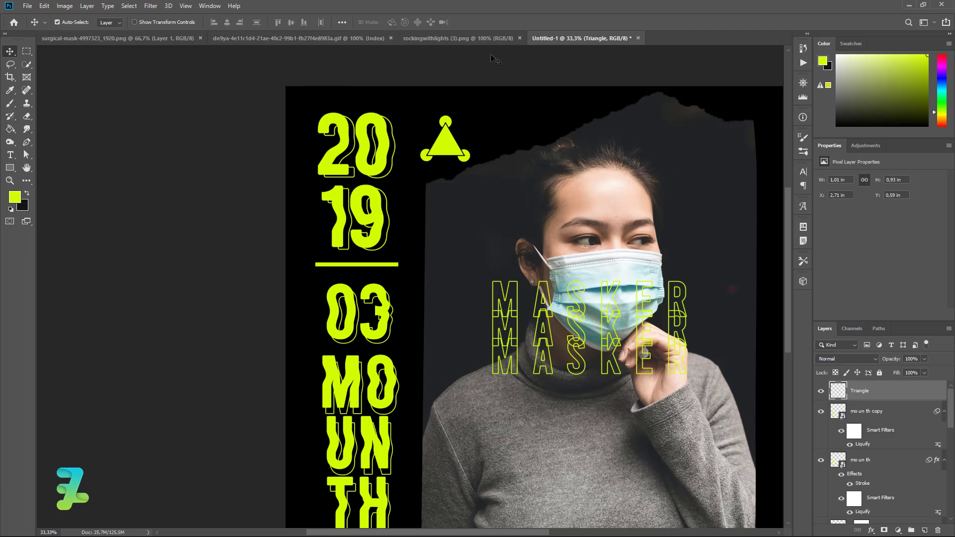
Drag the rockingwithlights glitch image into the poster as a new layer.
click(459, 38)
right_click(458, 39)
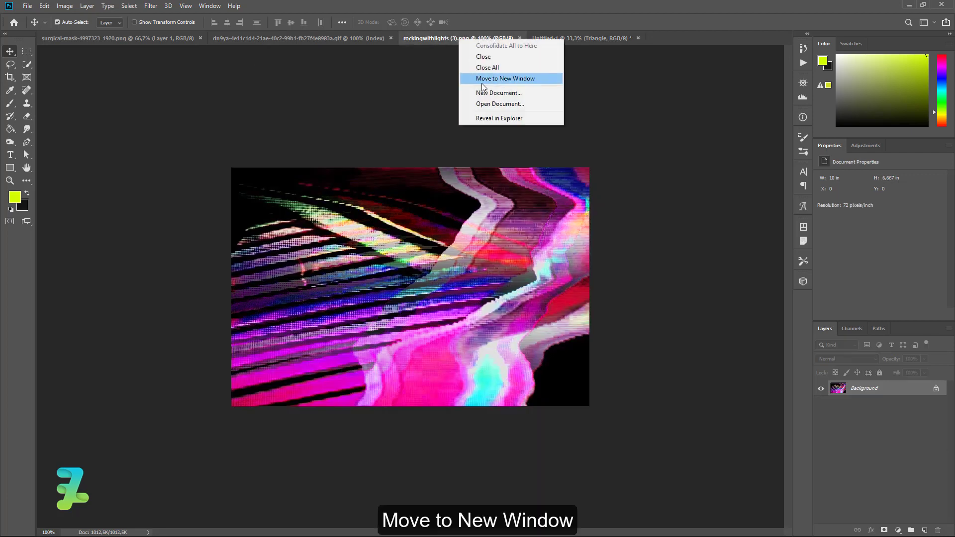
click(505, 79)
drag(375, 146, 467, 195)
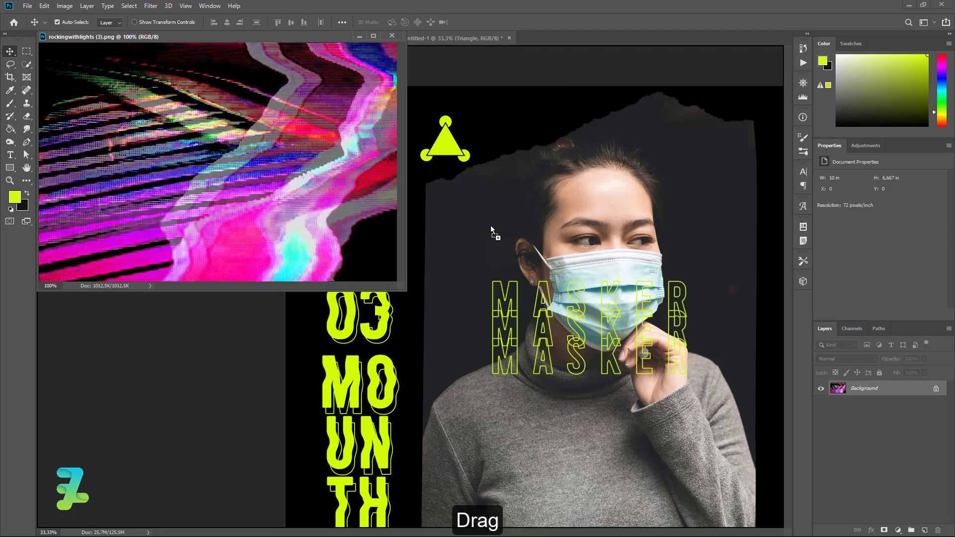
click(395, 36)
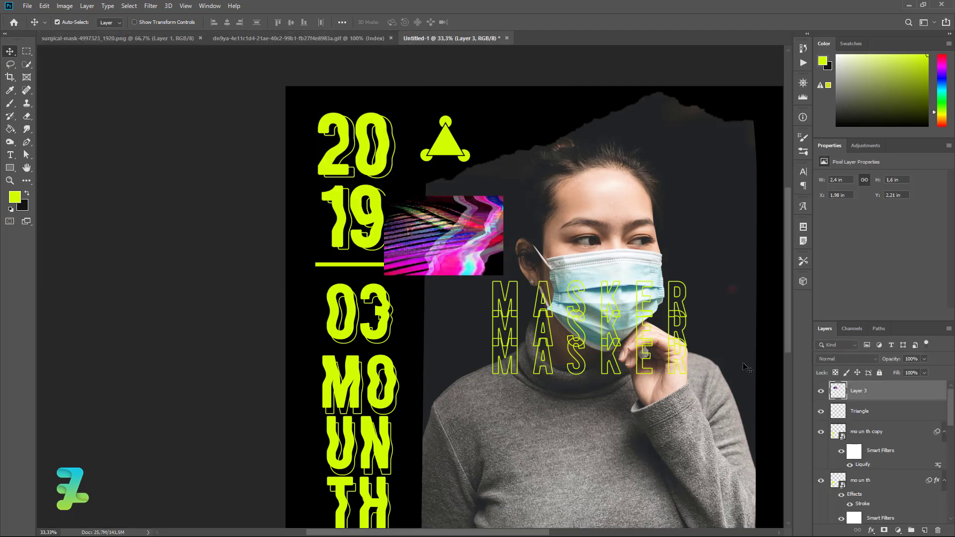
Restack the glitch layer directly above Layer 2.
scroll(834, 389, down, 2)
drag(834, 389, 862, 535)
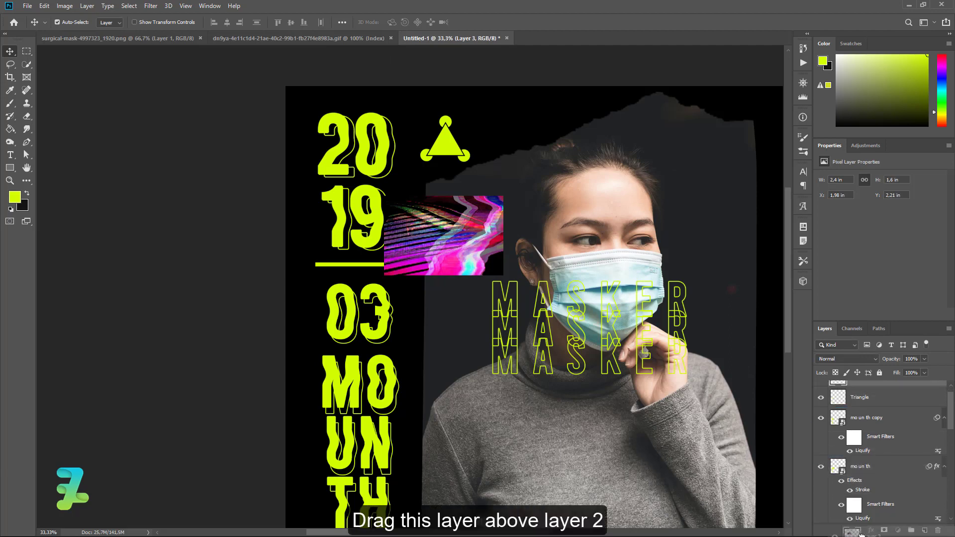
drag(862, 535, 900, 459)
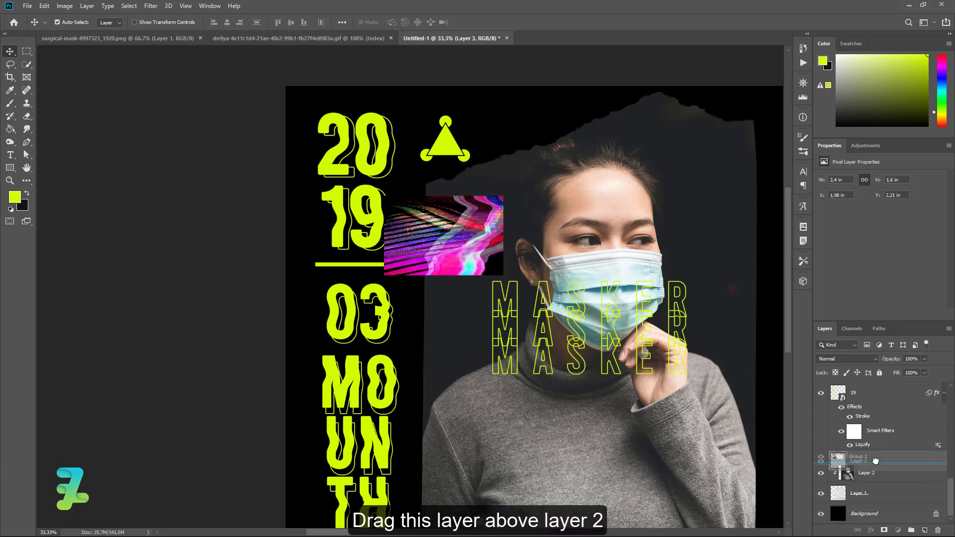
Clip the glitch layer to Layer 2, rotate it 90° and enlarge it over the photo.
right_click(900, 458)
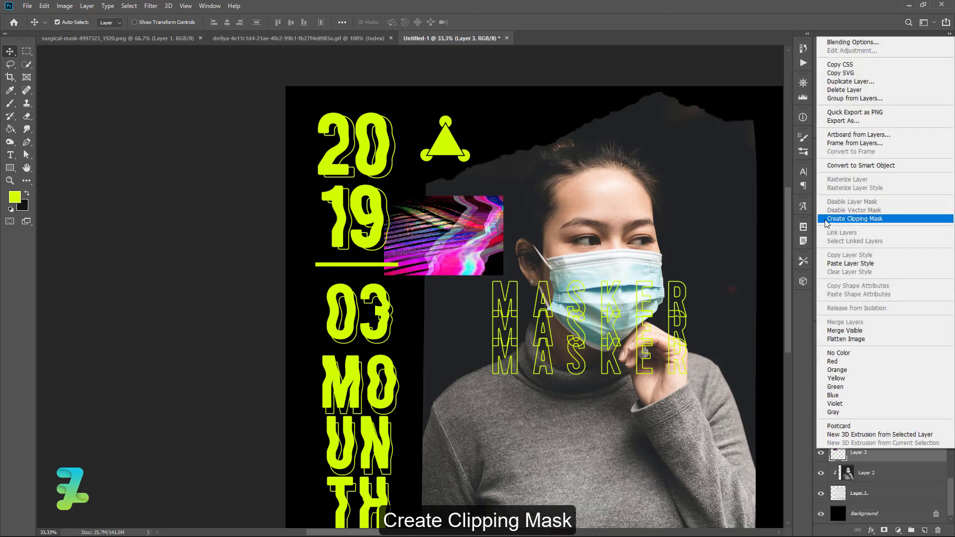
click(856, 218)
key(ctrl+minus)
key(ctrl+minus)
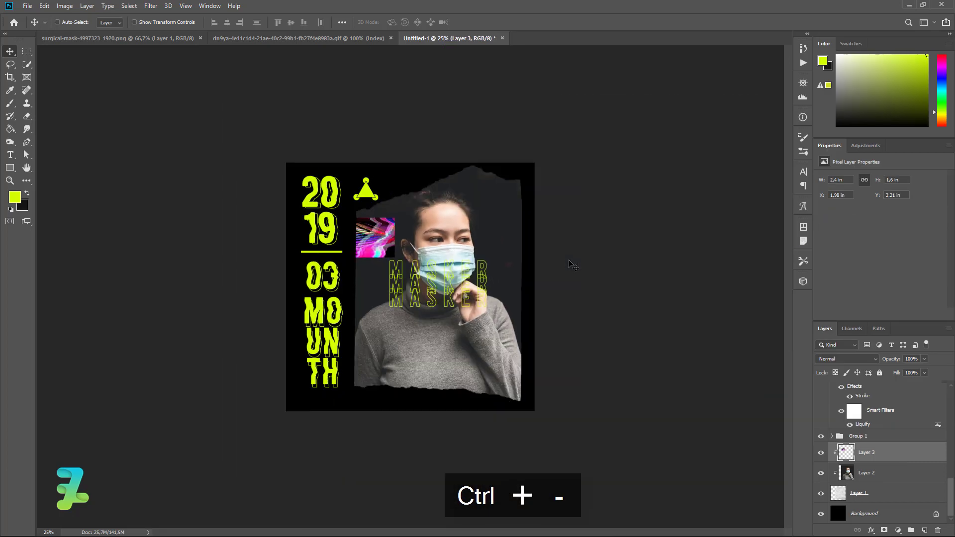
key(ctrl+t)
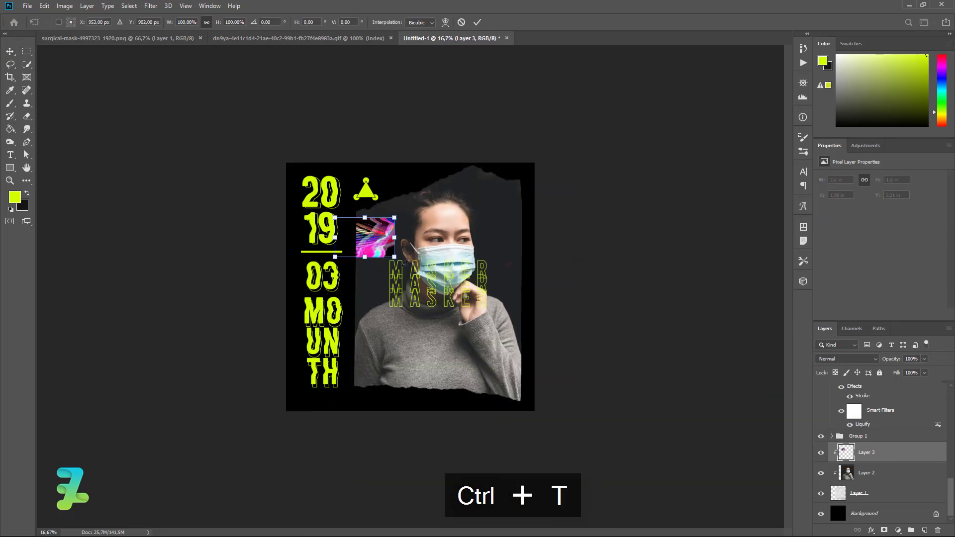
drag(406, 263, 381, 274)
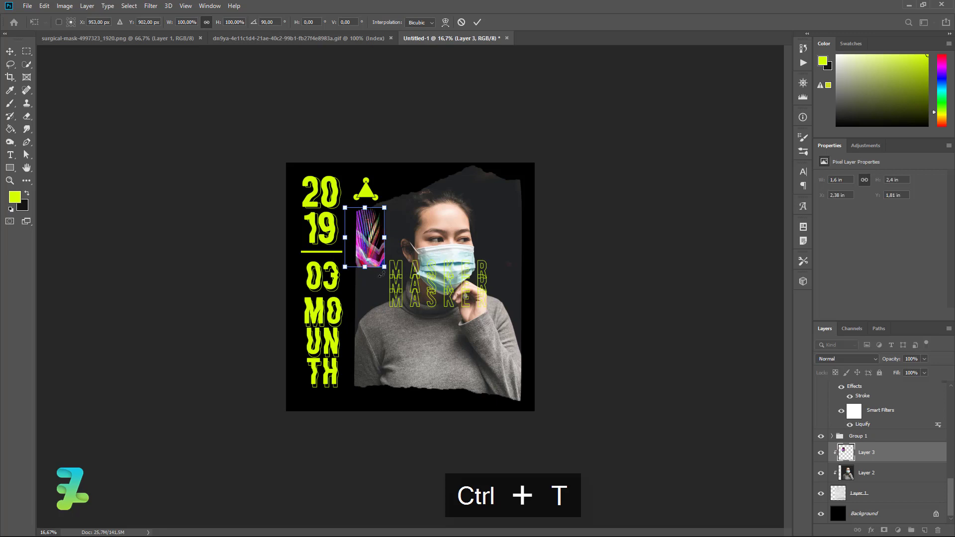
mouse_move(385, 267)
mouse_down()
mouse_move(456, 374)
mouse_move(468, 323)
mouse_up()
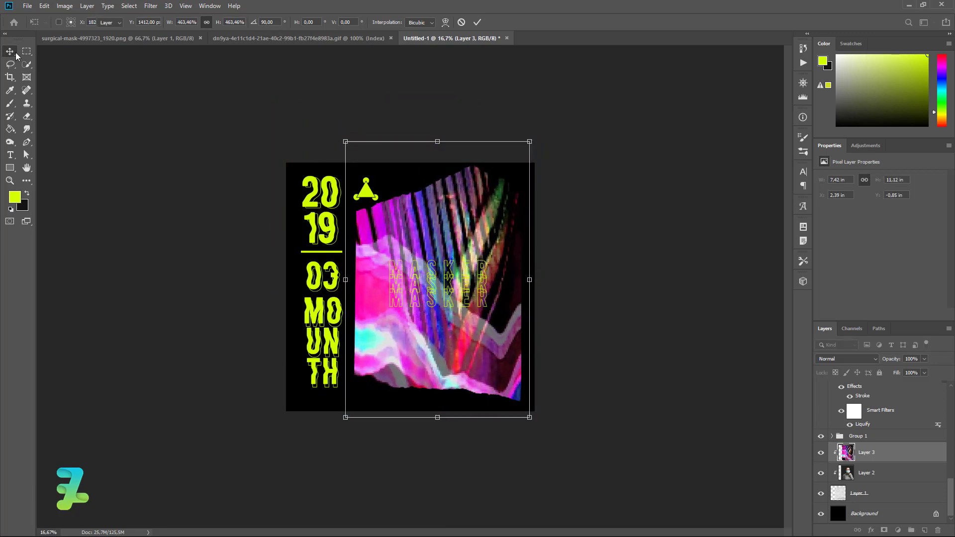
key(Return)
click(835, 358)
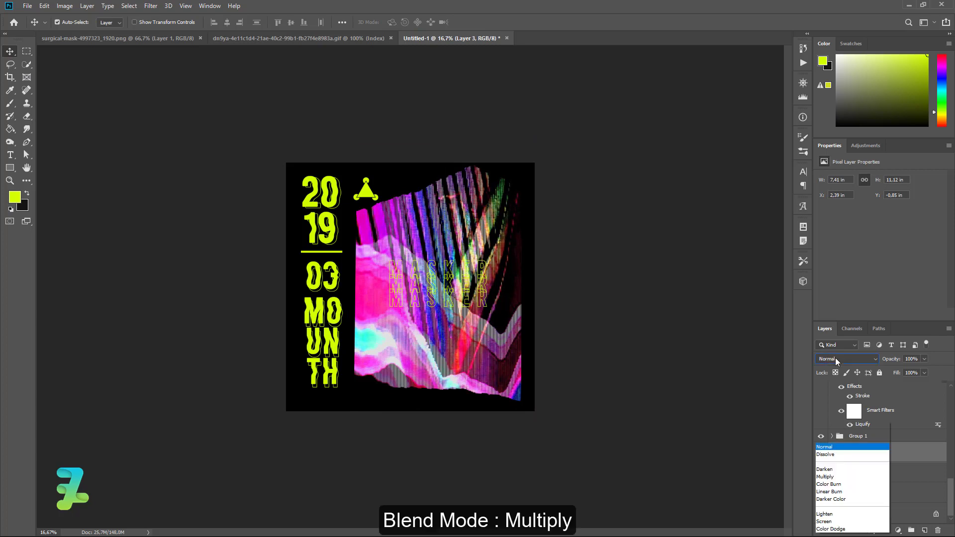
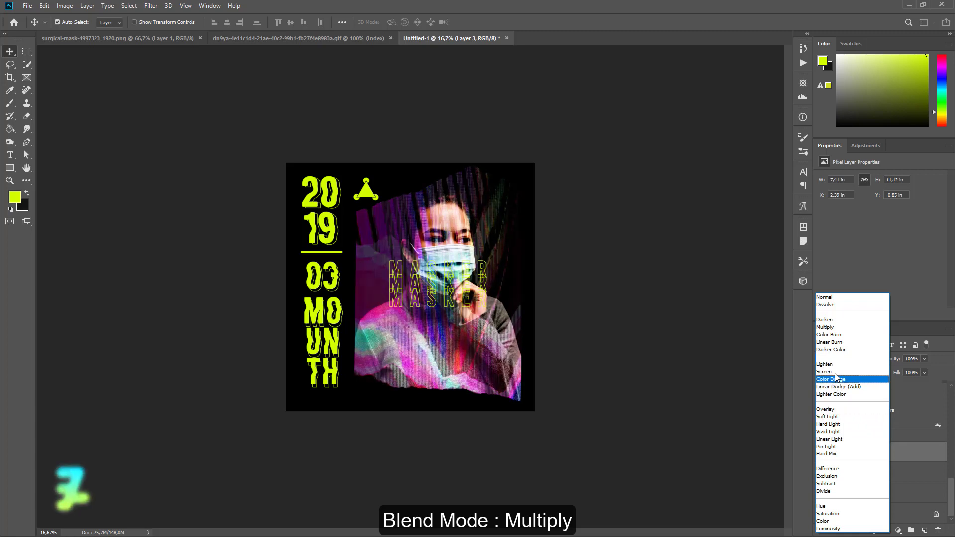
Set the glitch overlay layer (Layer 3) to Multiply blending at 87% opacity.
click(829, 327)
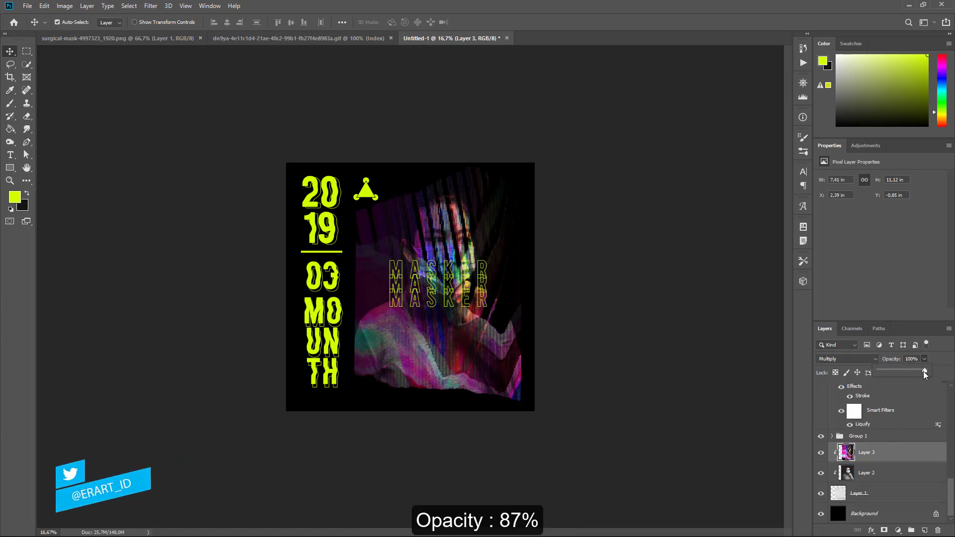
drag(903, 371, 892, 372)
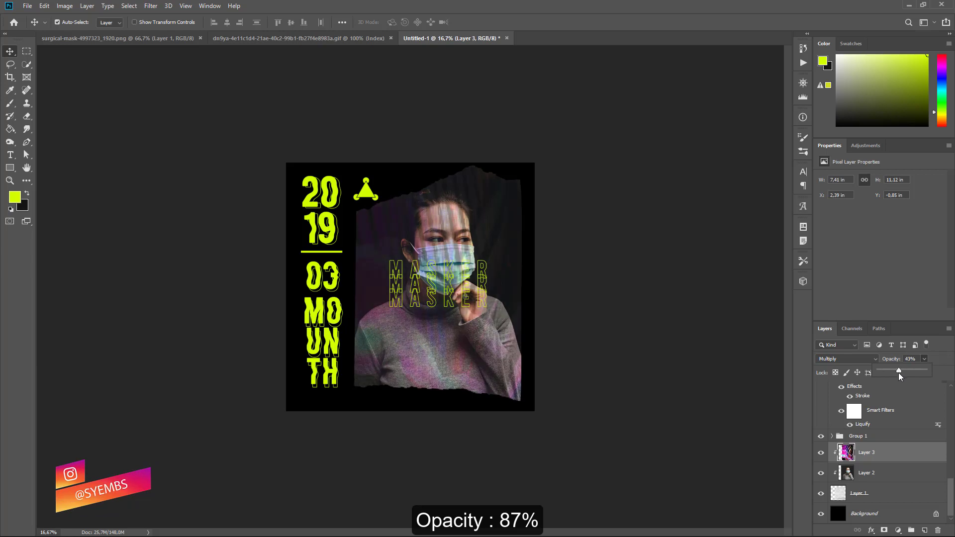
drag(897, 374, 918, 376)
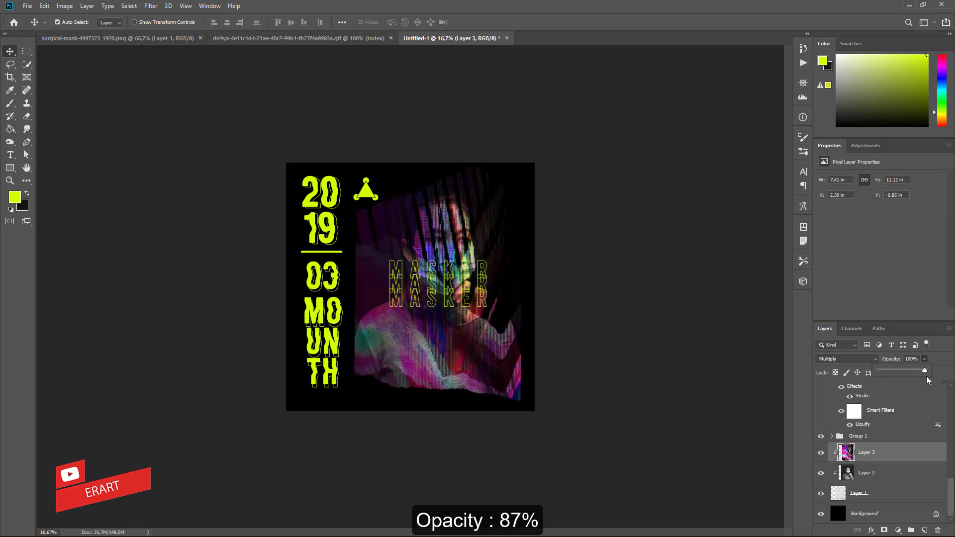
Split the glitch layer's Blend If sliders so its dark tones feather into the portrait, and apply.
double_click(909, 456)
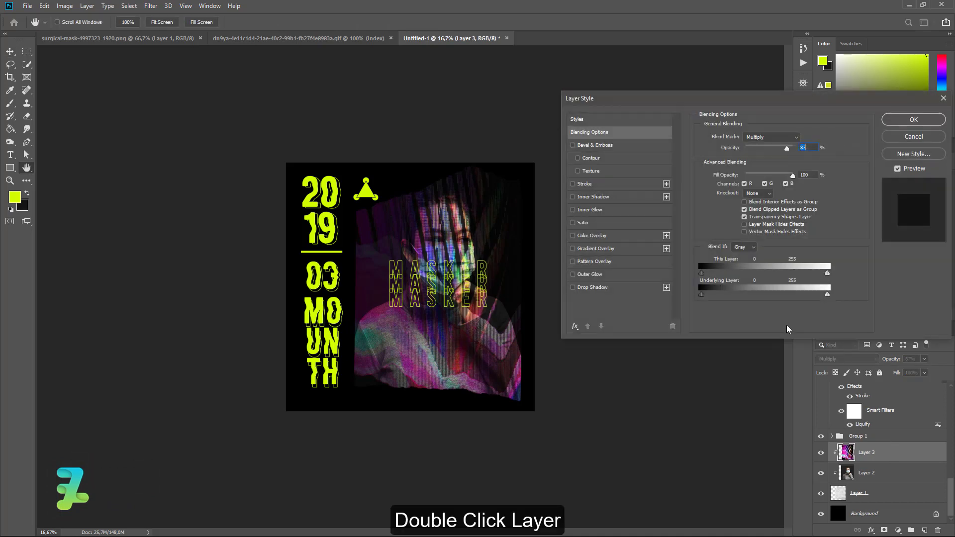
mouse_move(701, 273)
mouse_down()
mouse_move(759, 273)
mouse_move(793, 287)
mouse_up()
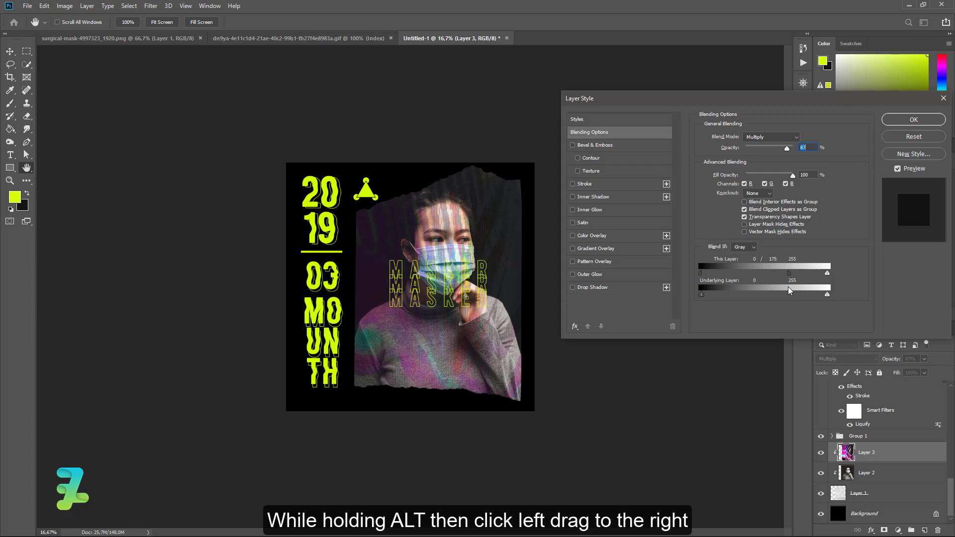
mouse_move(702, 272)
mouse_down()
mouse_move(788, 281)
mouse_move(779, 285)
mouse_up()
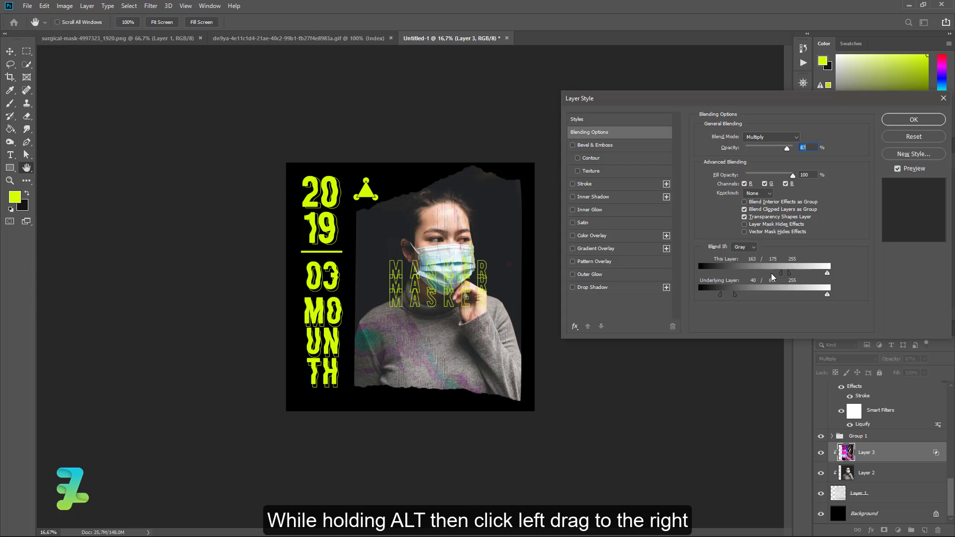
mouse_move(780, 273)
mouse_down()
mouse_move(710, 272)
mouse_move(754, 269)
mouse_up()
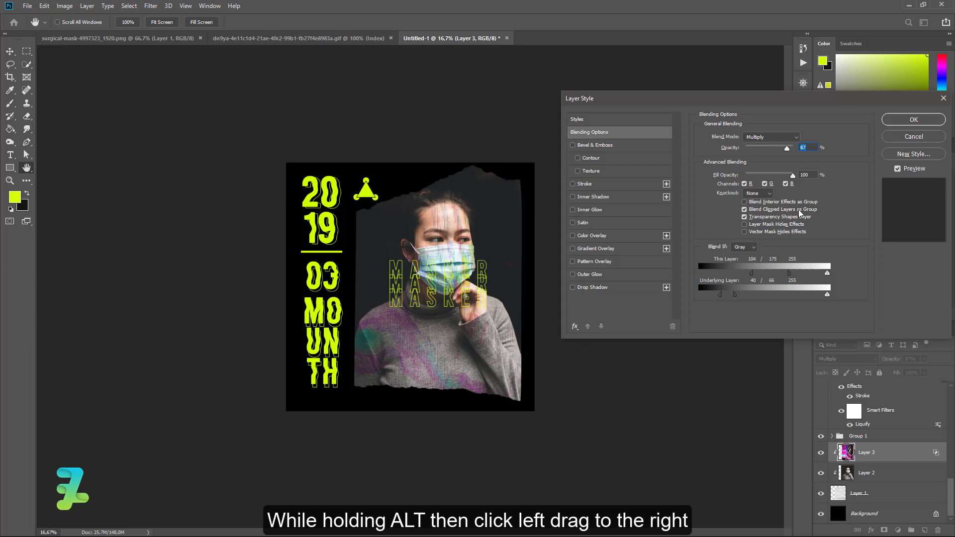
click(902, 120)
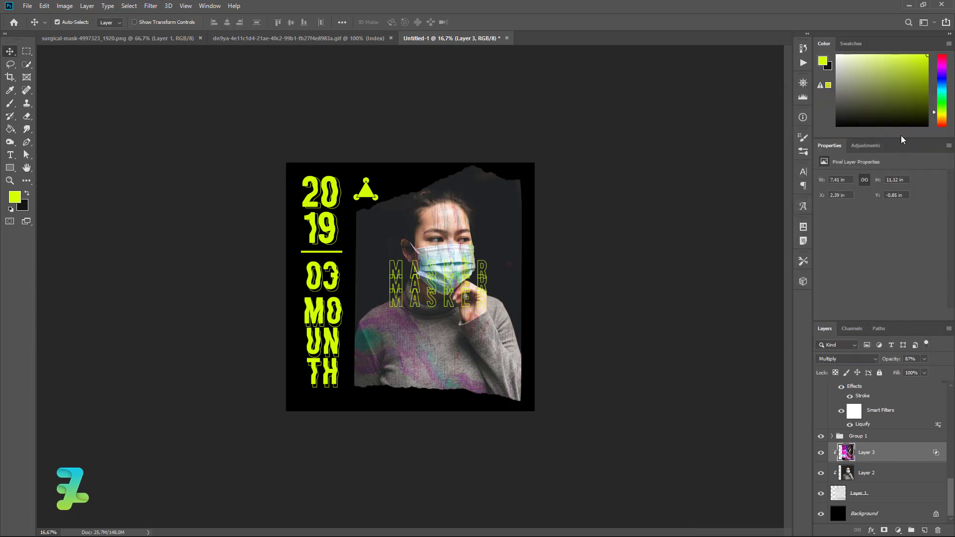
Add a mask to Layer 3 and paint black over the face with a hard round brush.
click(885, 532)
click(10, 103)
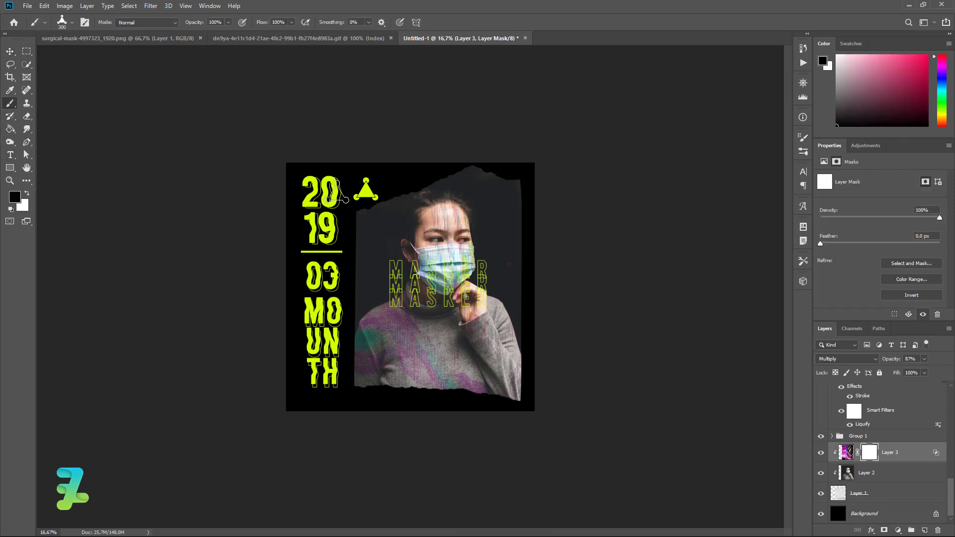
click(72, 22)
click(53, 98)
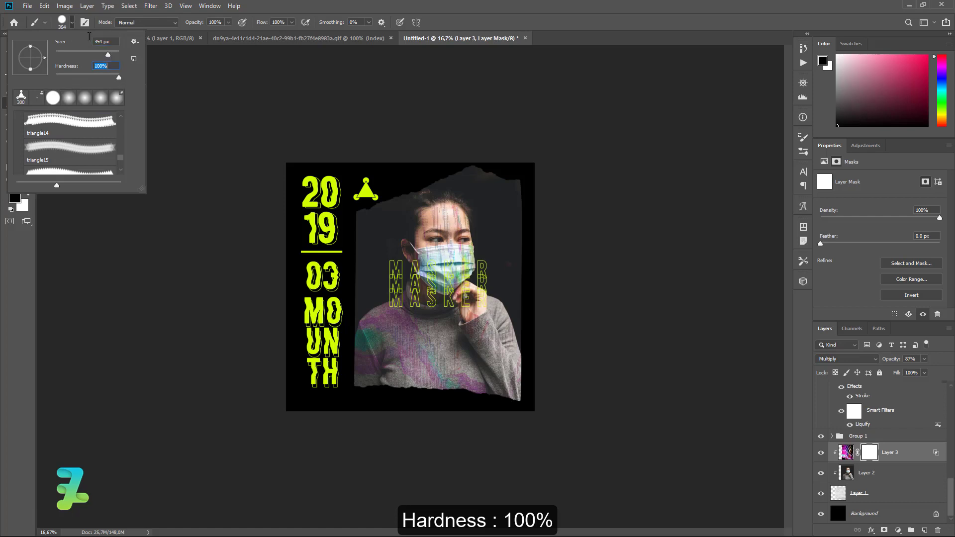
click(76, 25)
mouse_move(426, 219)
mouse_down()
mouse_move(430, 246)
mouse_move(460, 235)
mouse_up()
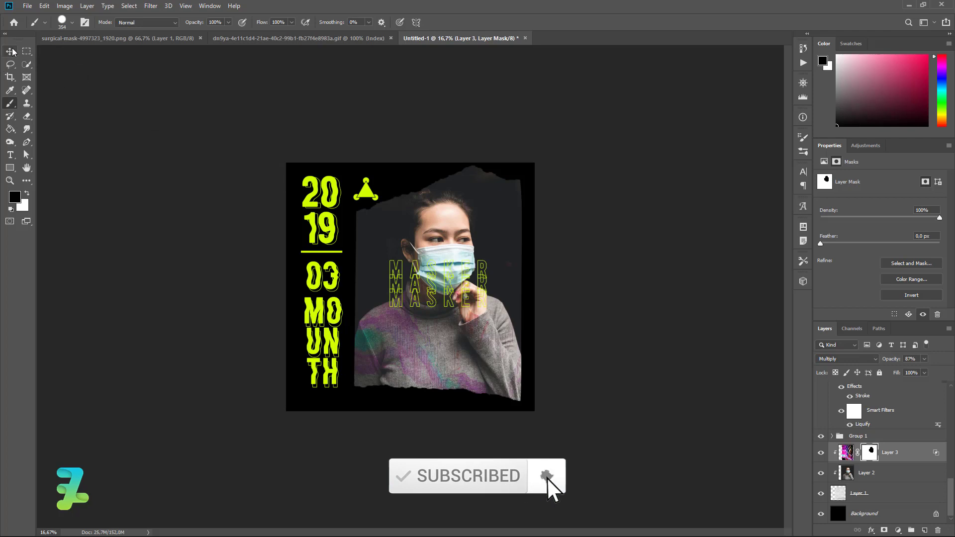
click(11, 51)
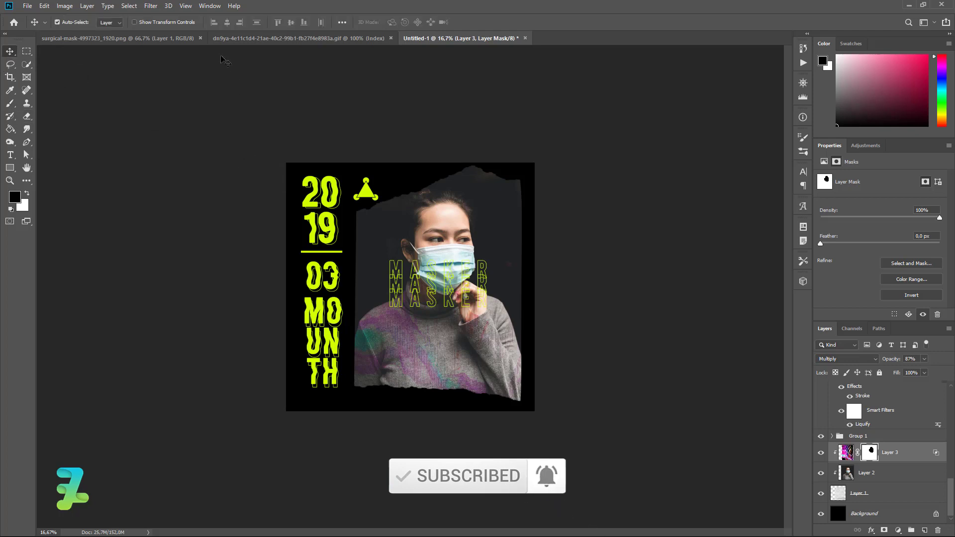
Convert the barcode image to RGB Color, duplicate its layer, and hide the Background.
click(232, 39)
right_click(234, 40)
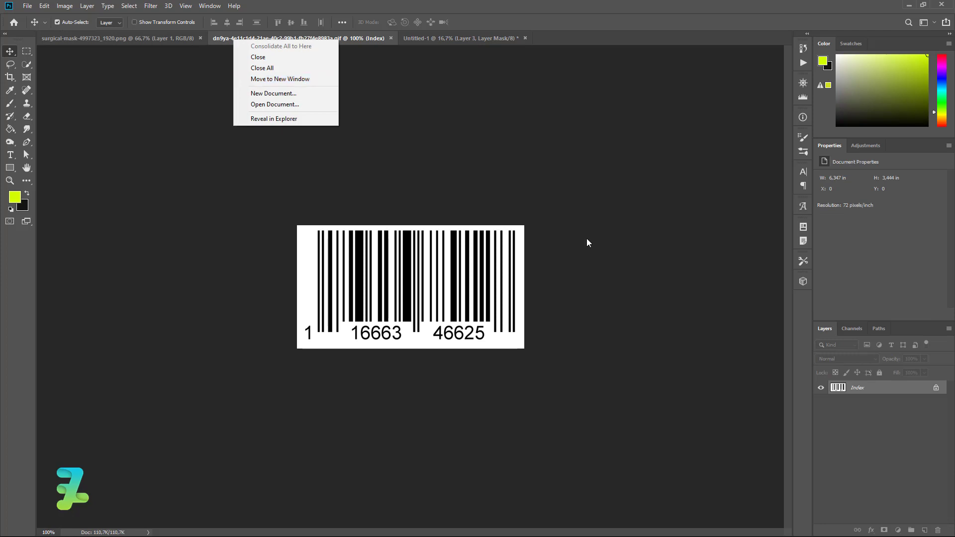
key(Escape)
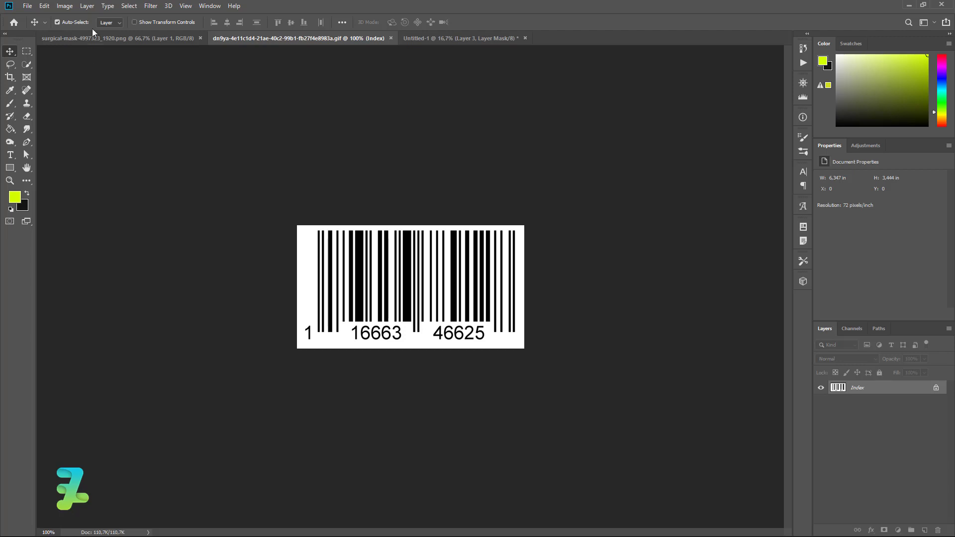
click(64, 5)
mouse_move(79, 32)
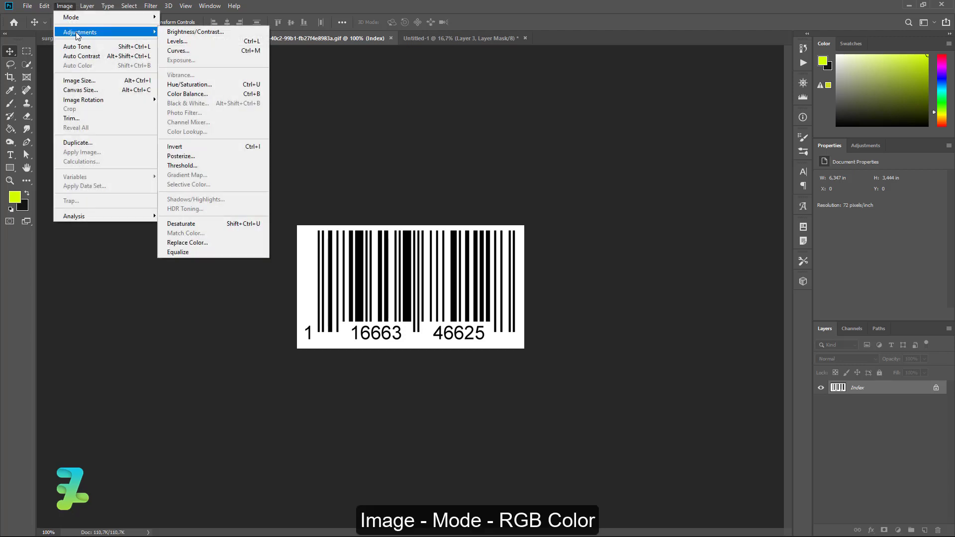
click(185, 54)
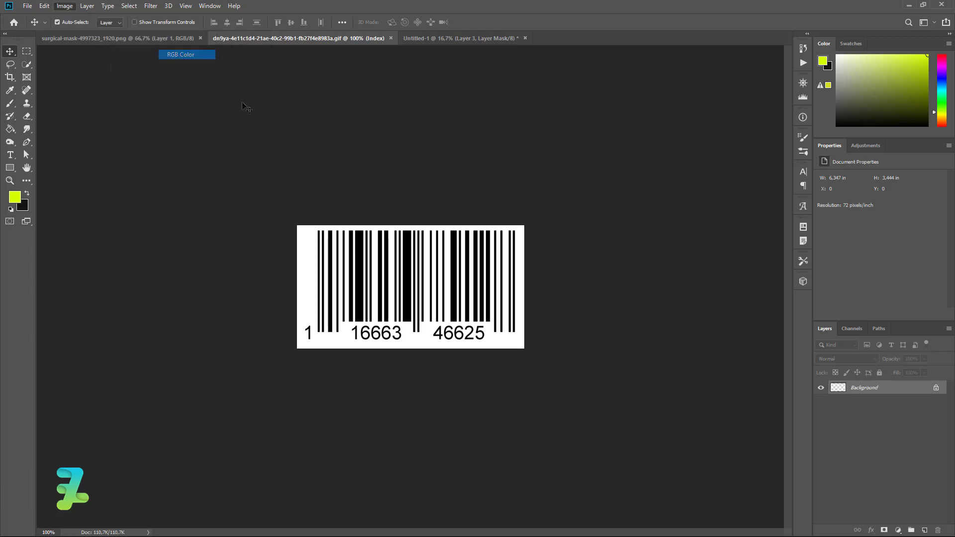
key(ctrl+j)
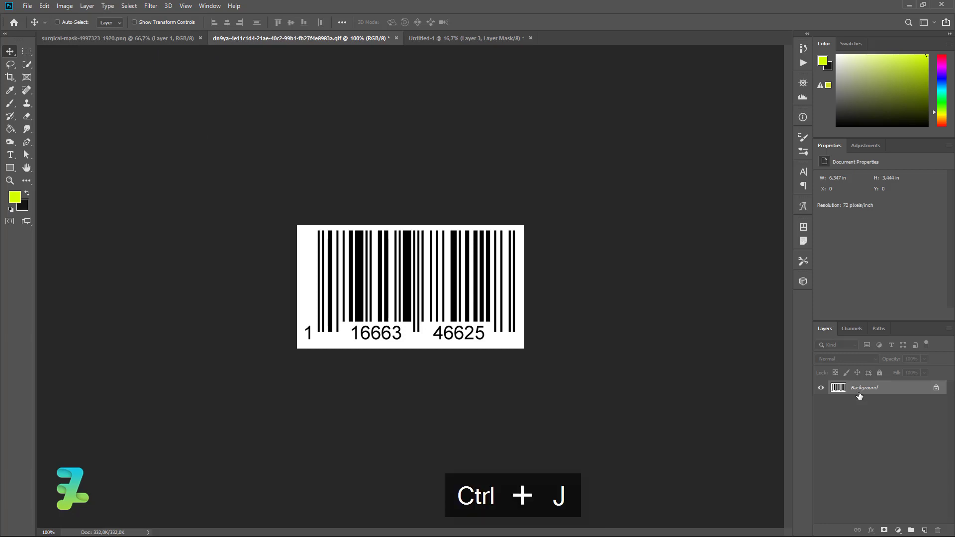
click(822, 402)
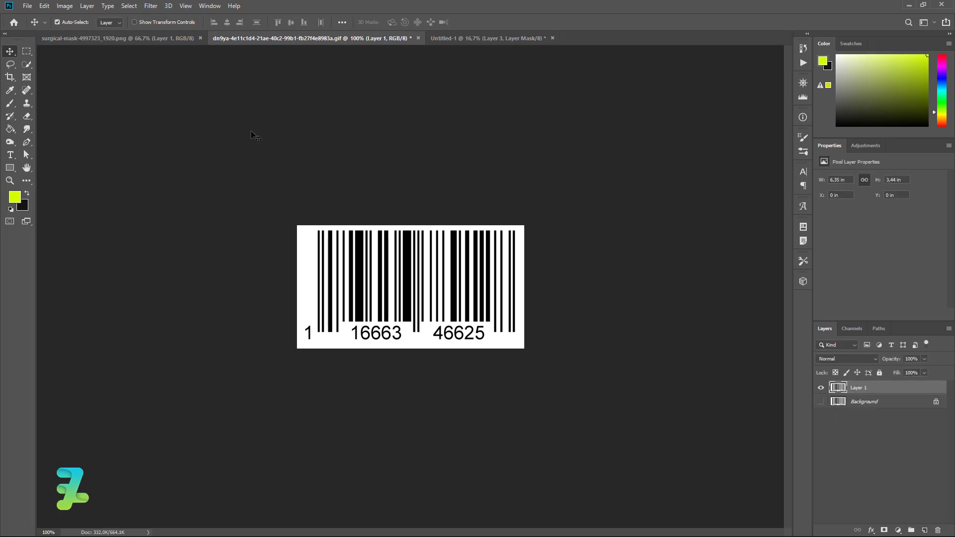
Mask out the barcode's white background using a Color Range selection and an inverted mask.
click(129, 6)
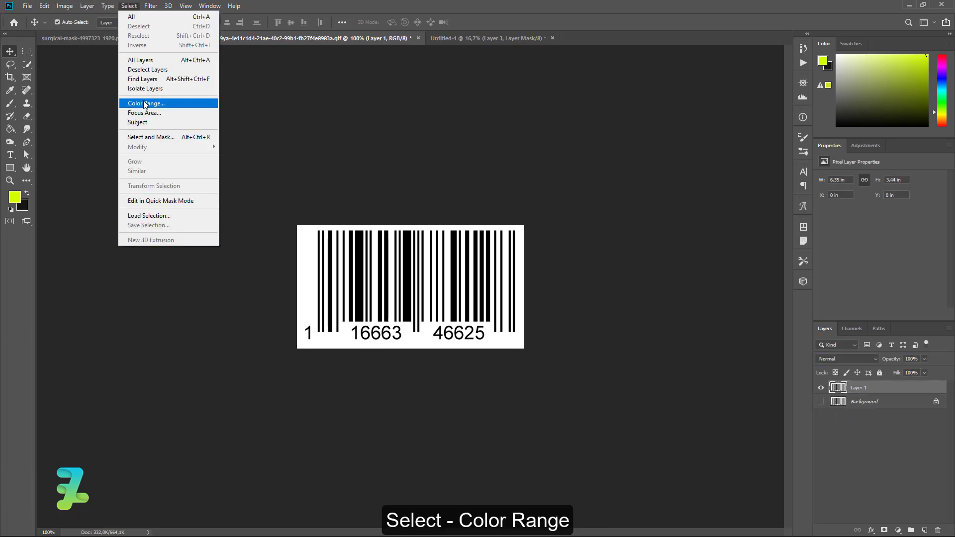
click(143, 103)
click(313, 309)
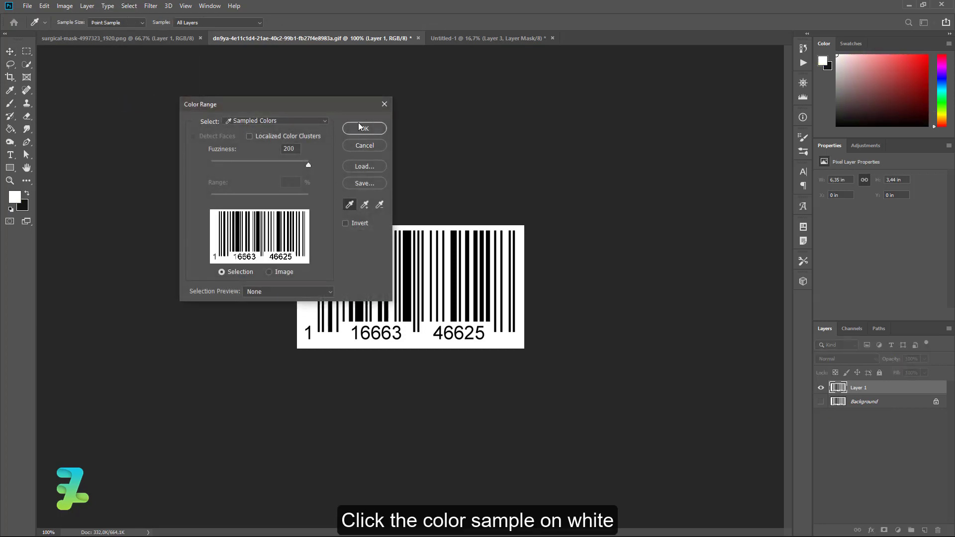
key(Return)
click(884, 530)
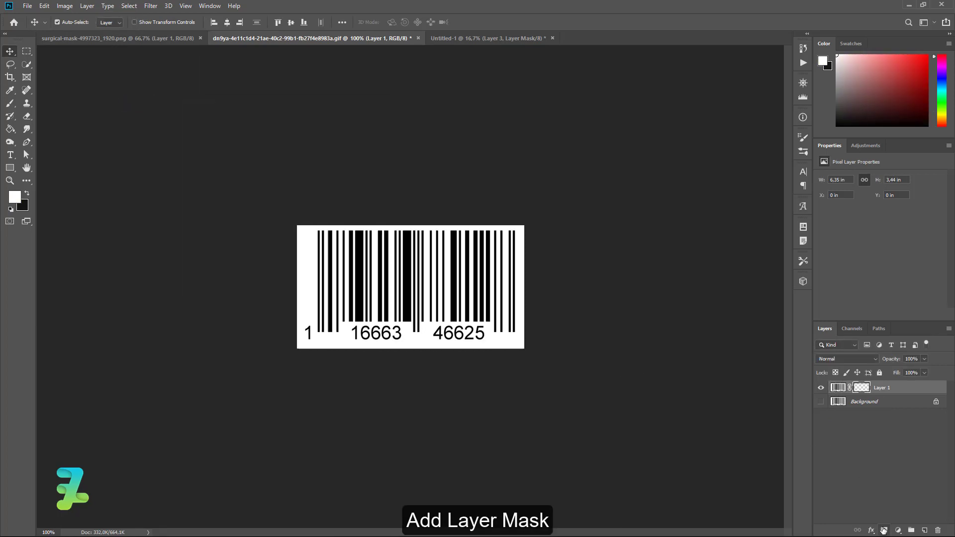
key(ctrl+i)
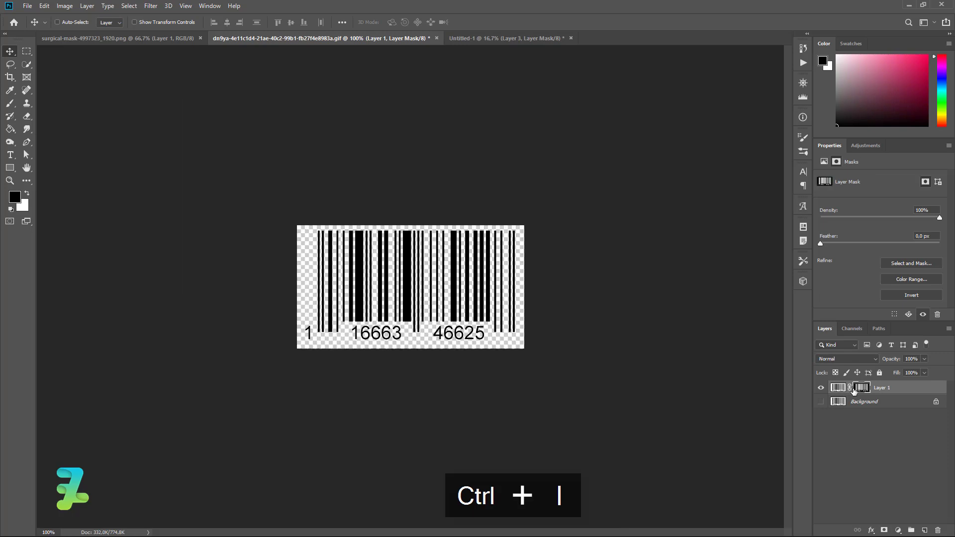
right_click(373, 38)
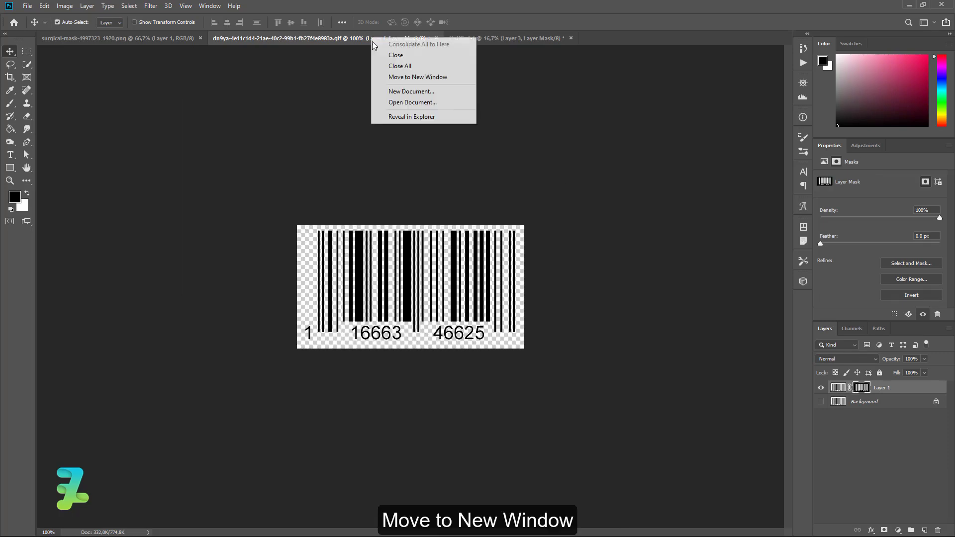
Copy the barcode layer into the poster and close the barcode document.
click(383, 79)
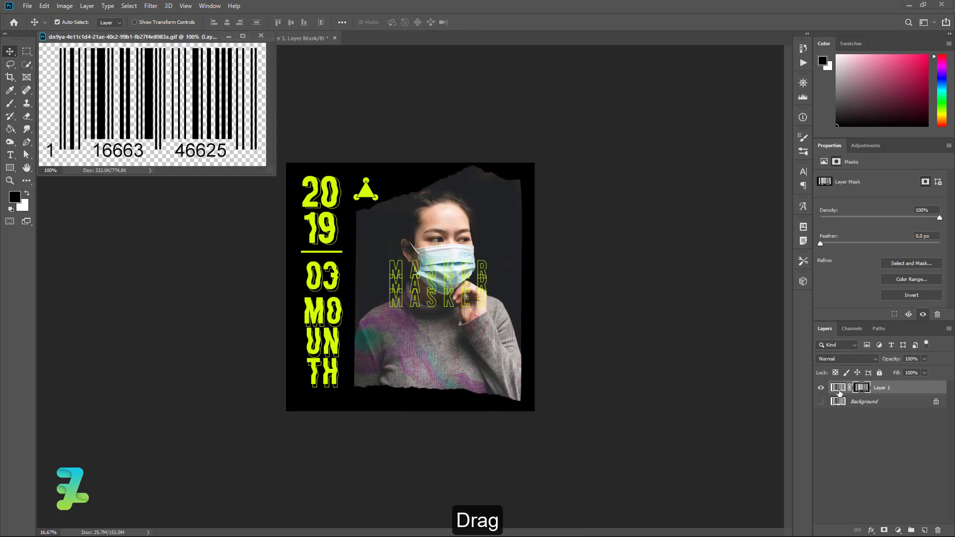
drag(839, 393, 373, 267)
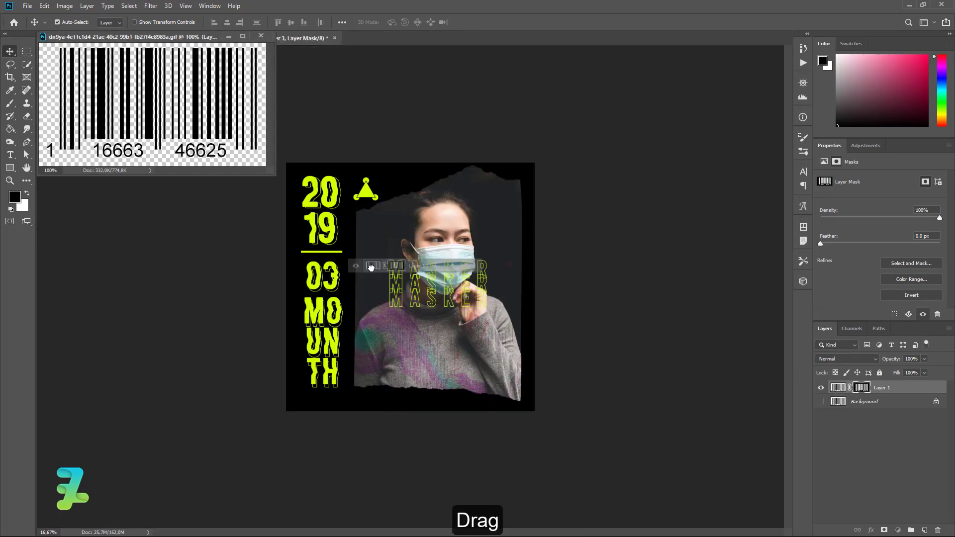
click(261, 36)
click(474, 204)
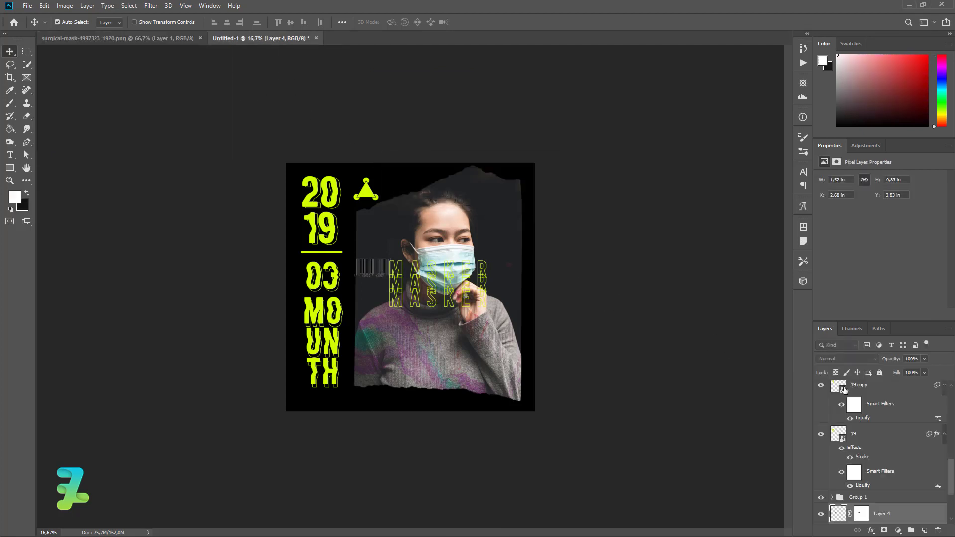
Move the barcode layer to the top of the stack and convert it to a smart object.
drag(844, 514, 872, 367)
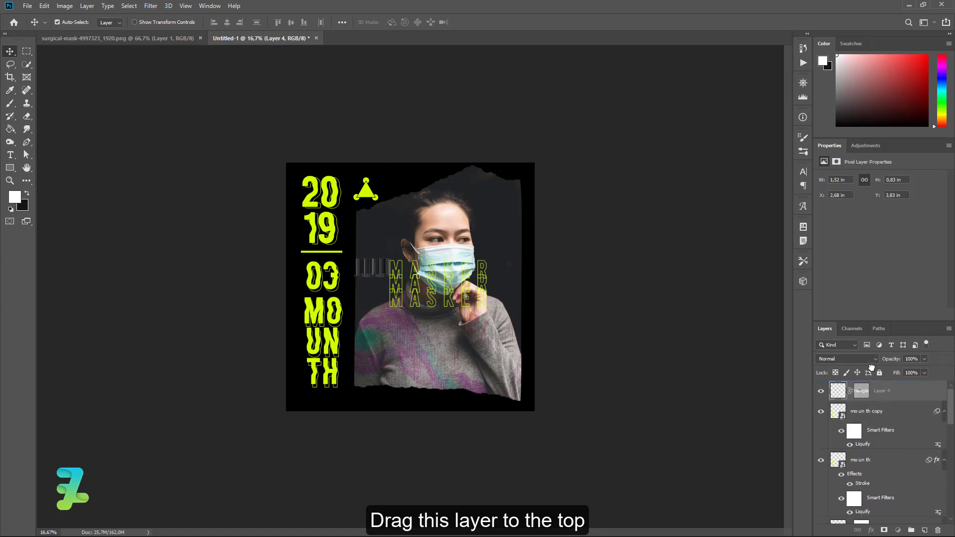
drag(873, 382, 875, 383)
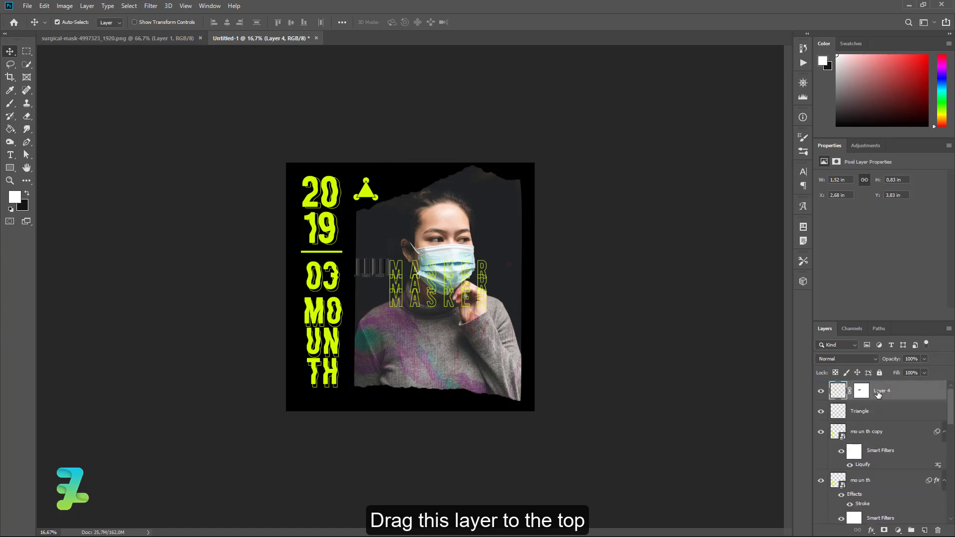
right_click(917, 399)
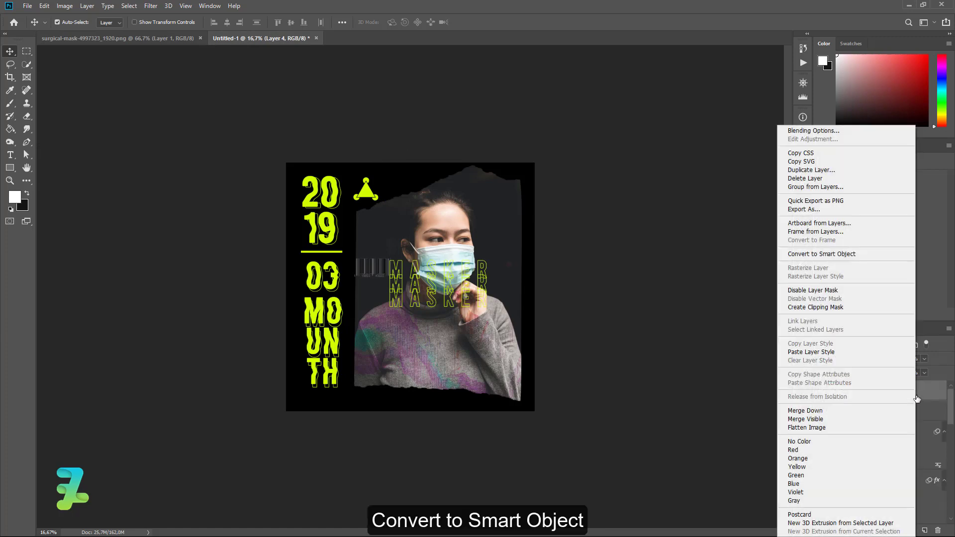
click(832, 254)
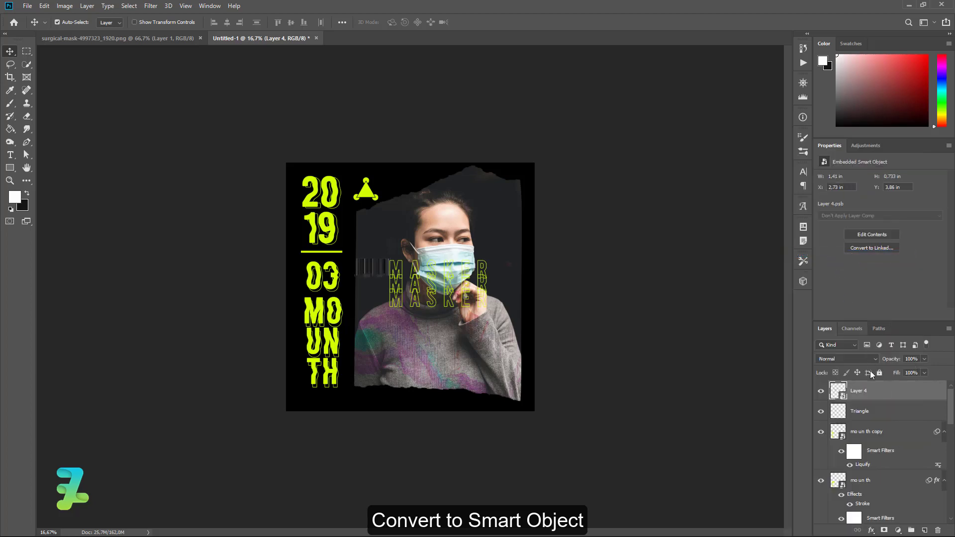
Give the barcode a Color Overlay style and move it down to the photo's bottom.
double_click(912, 391)
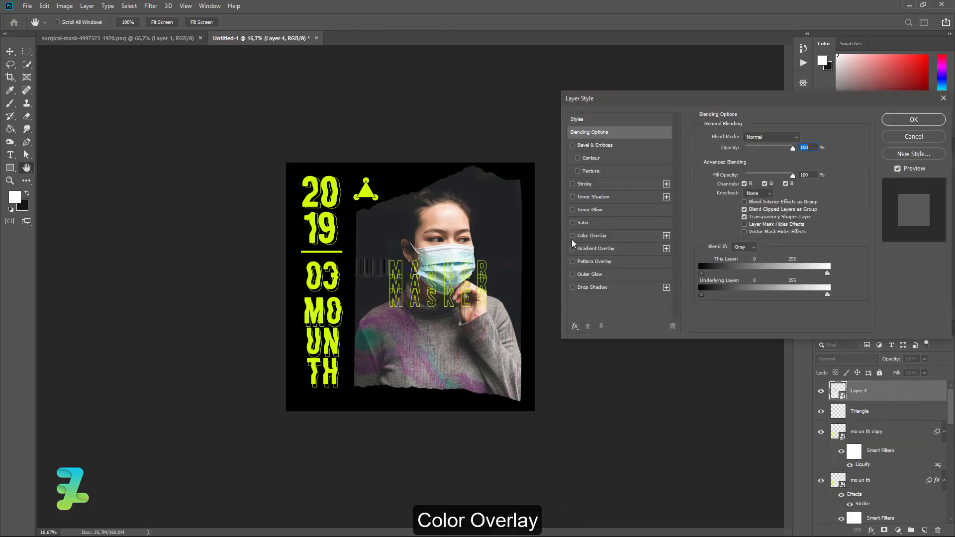
click(572, 236)
click(592, 238)
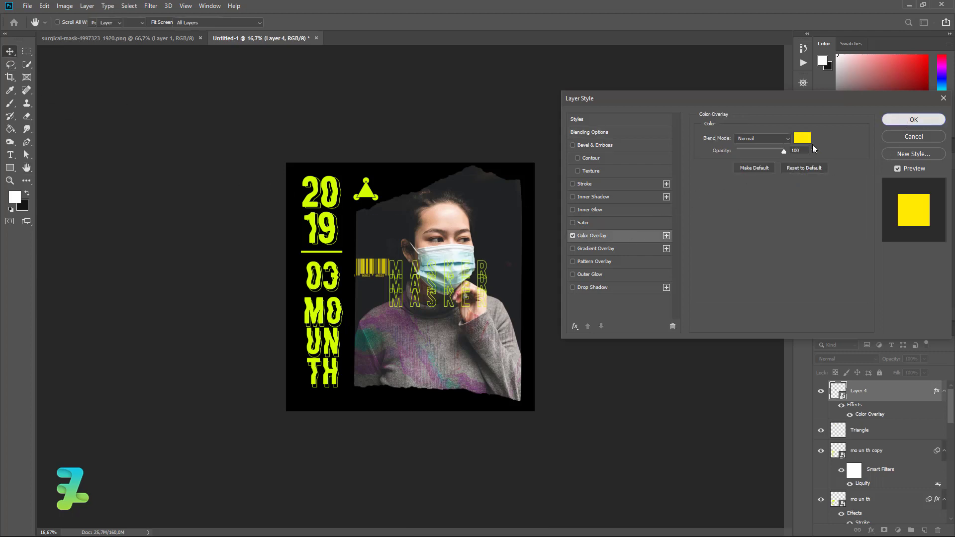
click(914, 120)
drag(371, 272, 378, 371)
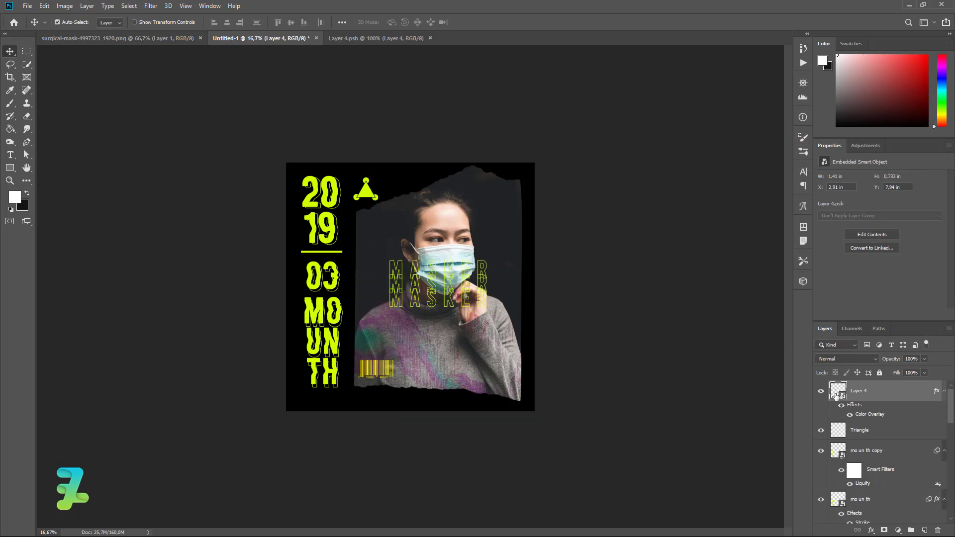
Change the barcode's colour overlay to lime d2ff00.
double_click(836, 395)
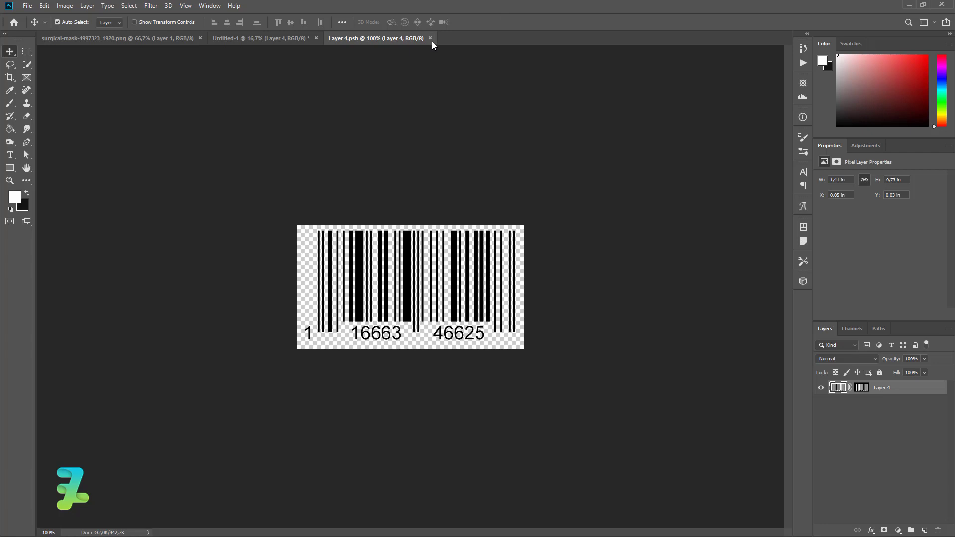
click(431, 39)
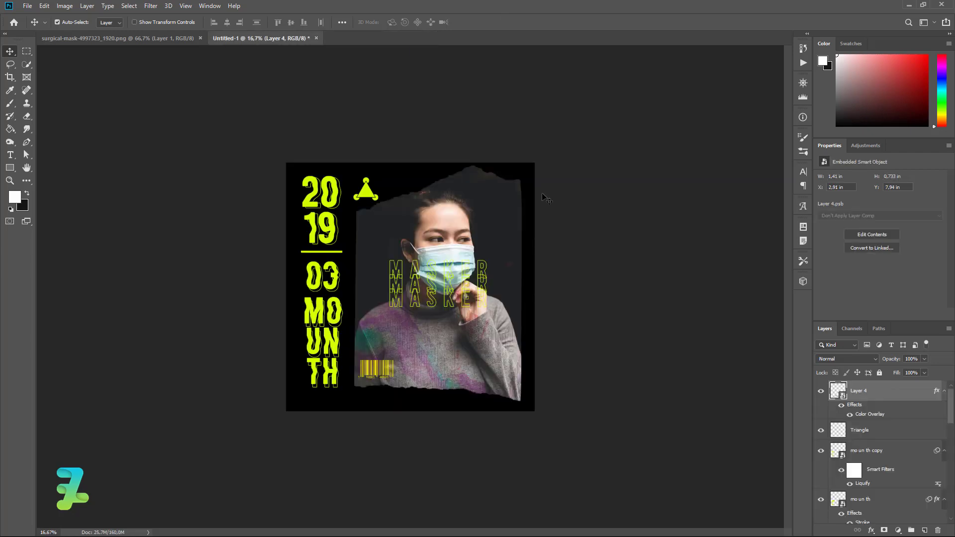
double_click(871, 417)
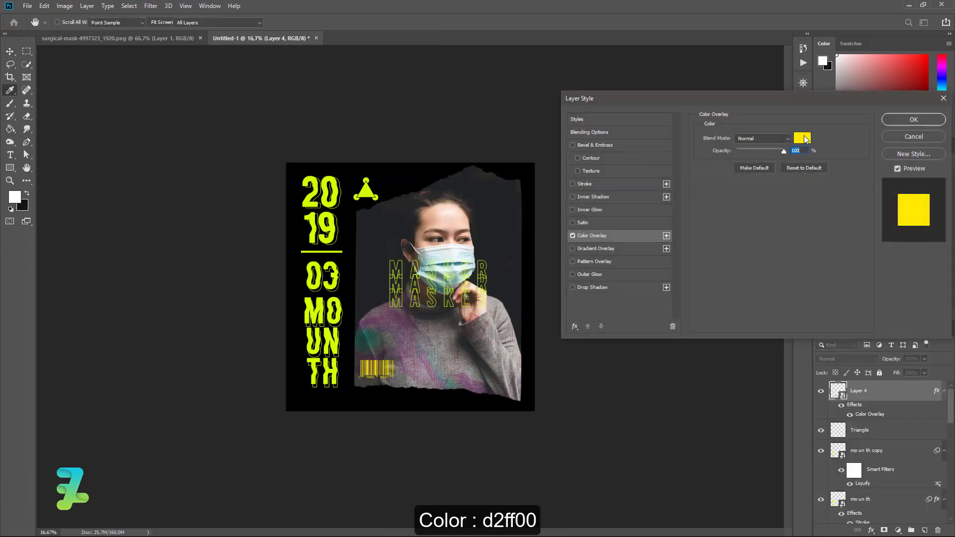
click(802, 139)
text(d2ff00)
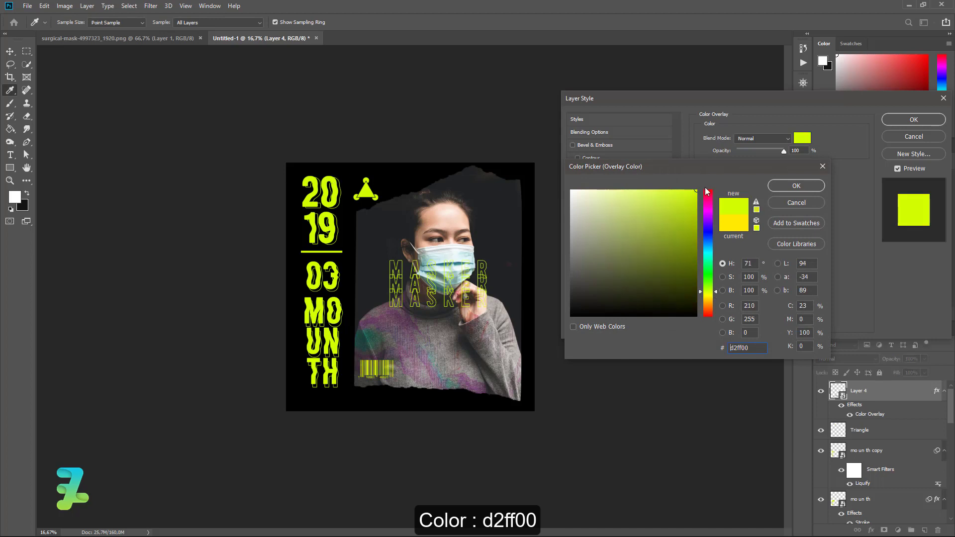
click(796, 185)
click(895, 121)
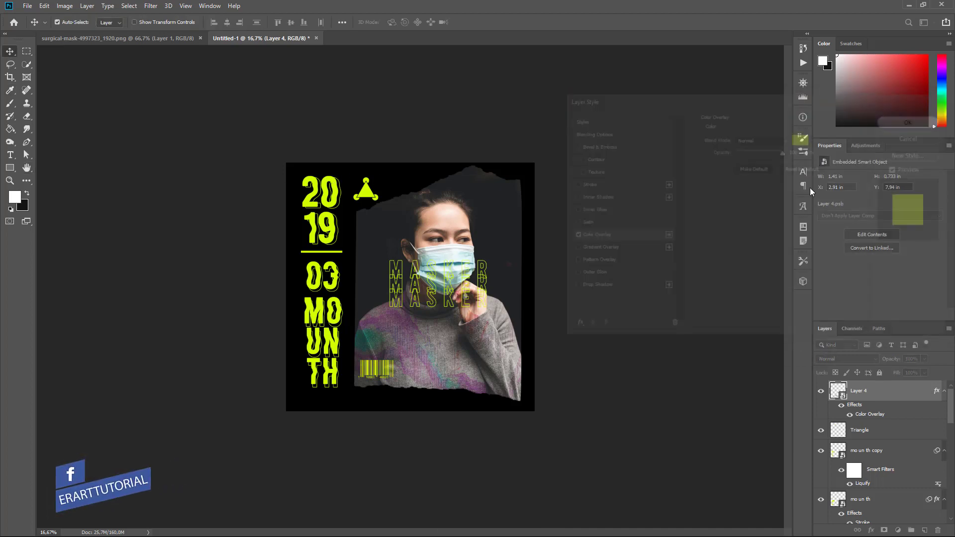
key(v)
mouse_move(380, 371)
mouse_down()
mouse_move(374, 394)
mouse_move(377, 374)
mouse_up()
Undo the stray move and scale the barcode up slightly at the photo's lower left.
key(ctrl+z)
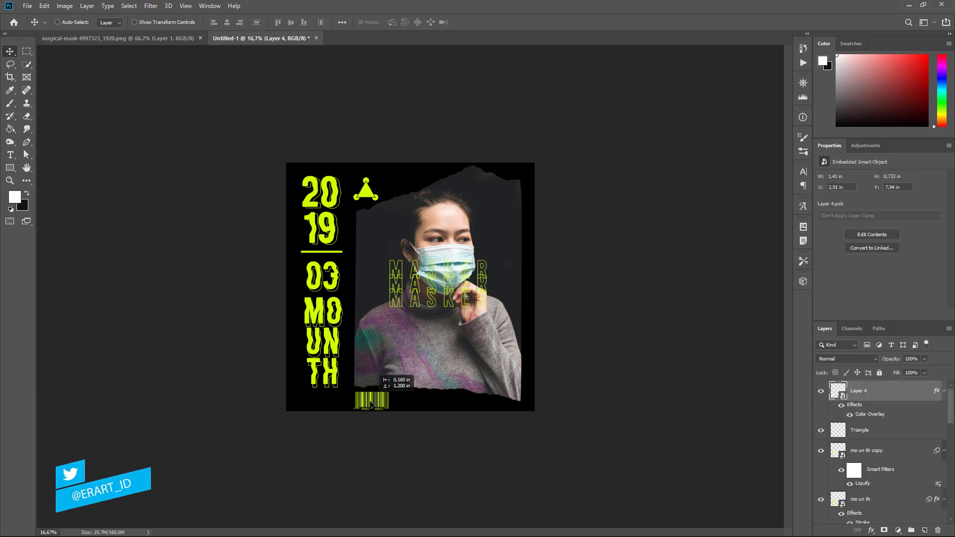
key(ctrl+t)
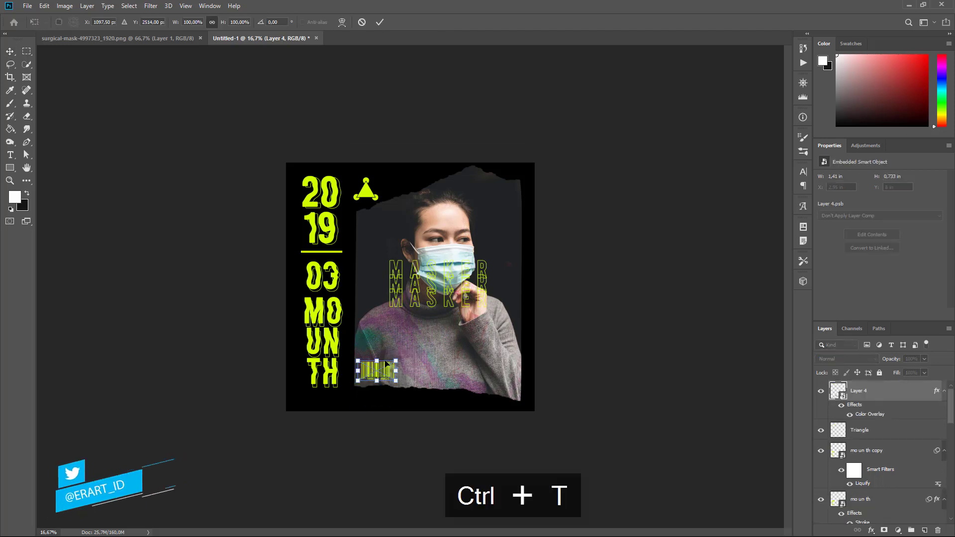
mouse_move(396, 362)
mouse_down()
mouse_move(405, 356)
mouse_move(384, 371)
mouse_up()
key(Return)
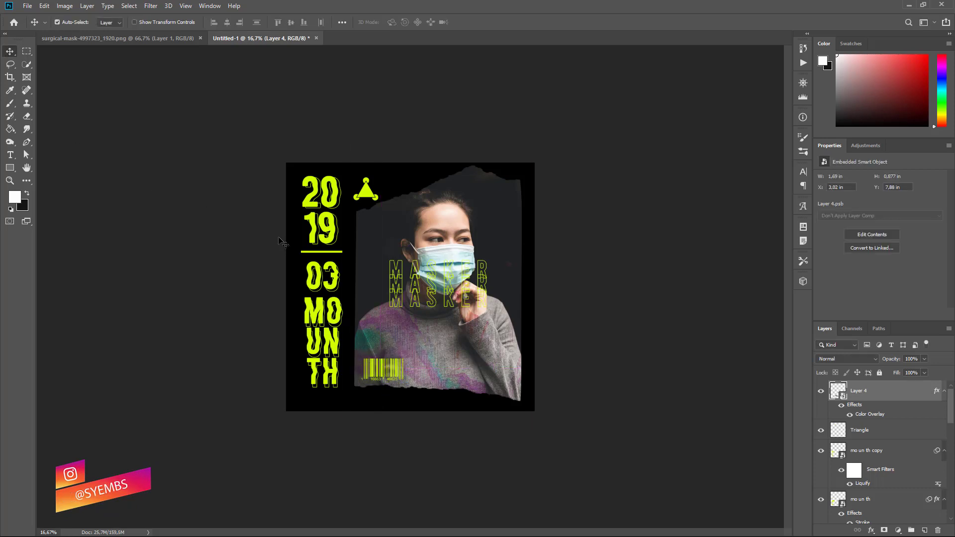
Drag the blue surgical mask layer from its floating document into the poster.
click(133, 37)
right_click(133, 36)
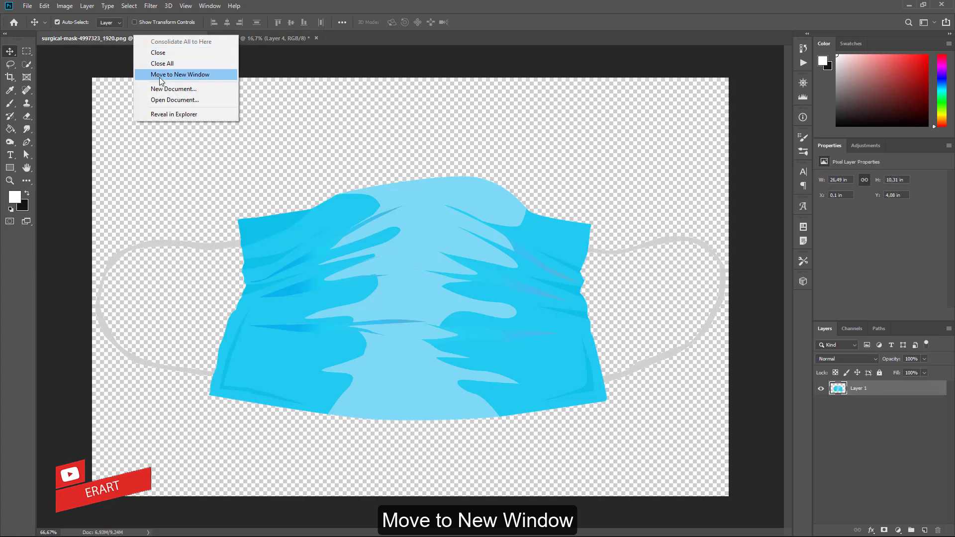
click(161, 75)
drag(396, 37, 924, 156)
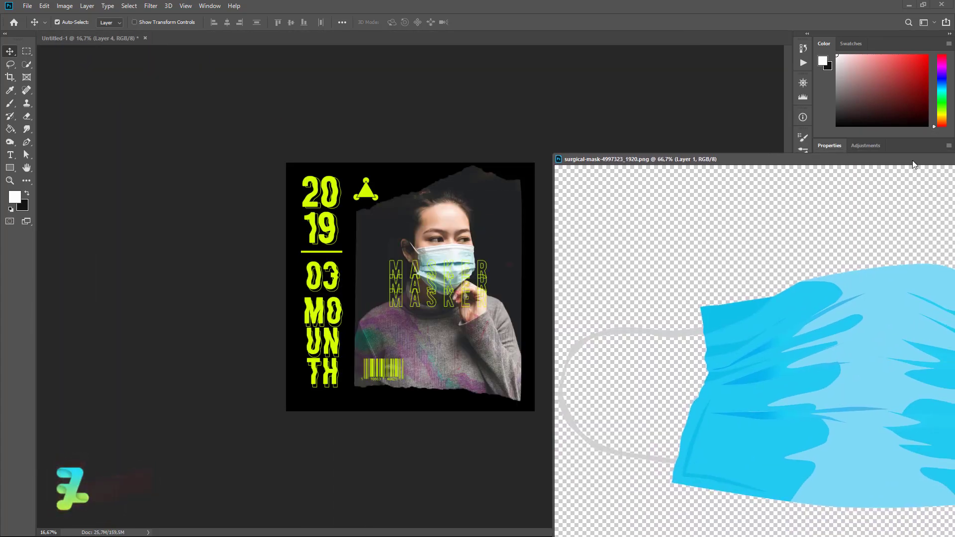
drag(925, 157, 925, 157)
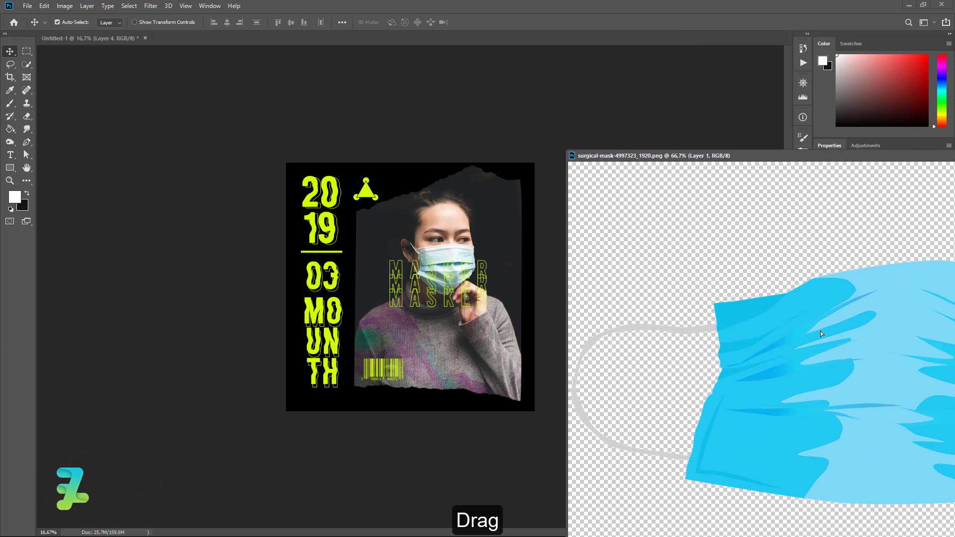
drag(820, 330, 491, 223)
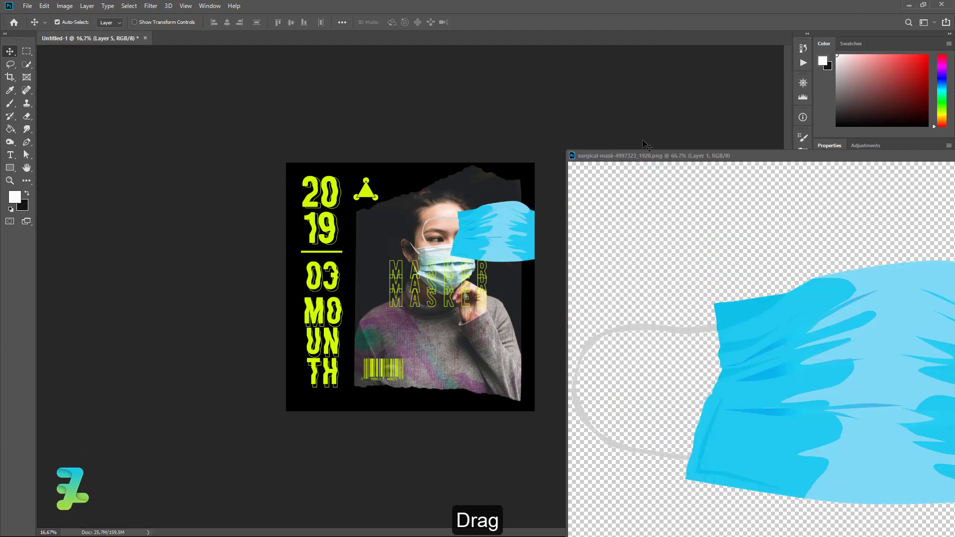
drag(638, 155, 378, 43)
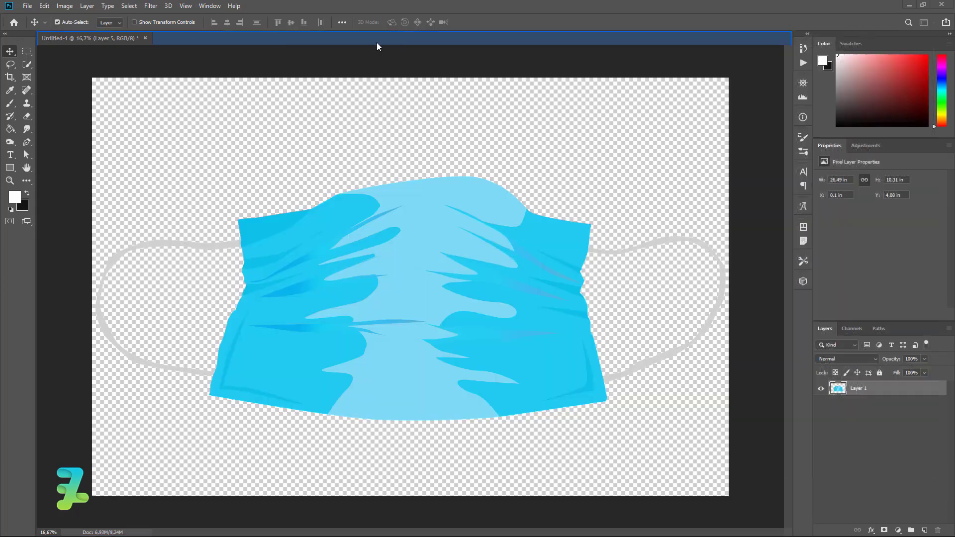
Clip the blue mask layer above the woman's photo and position it over her face.
click(90, 38)
drag(499, 236, 484, 242)
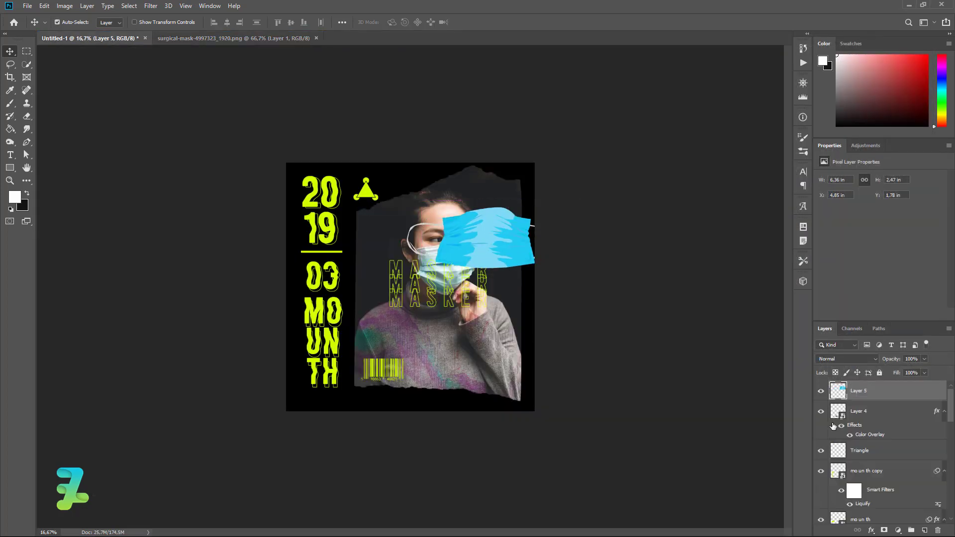
mouse_move(837, 393)
mouse_down()
mouse_move(840, 532)
mouse_move(846, 463)
mouse_up()
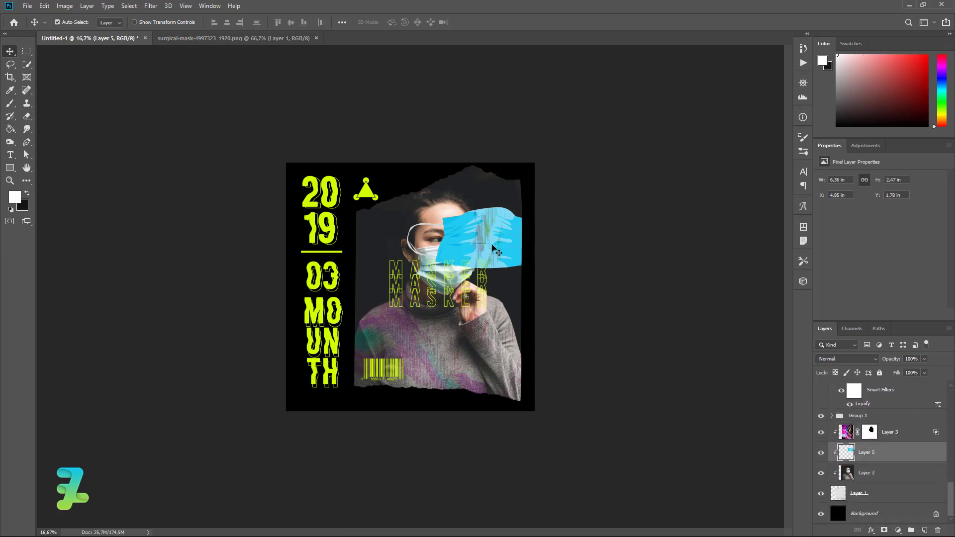
drag(479, 252, 450, 275)
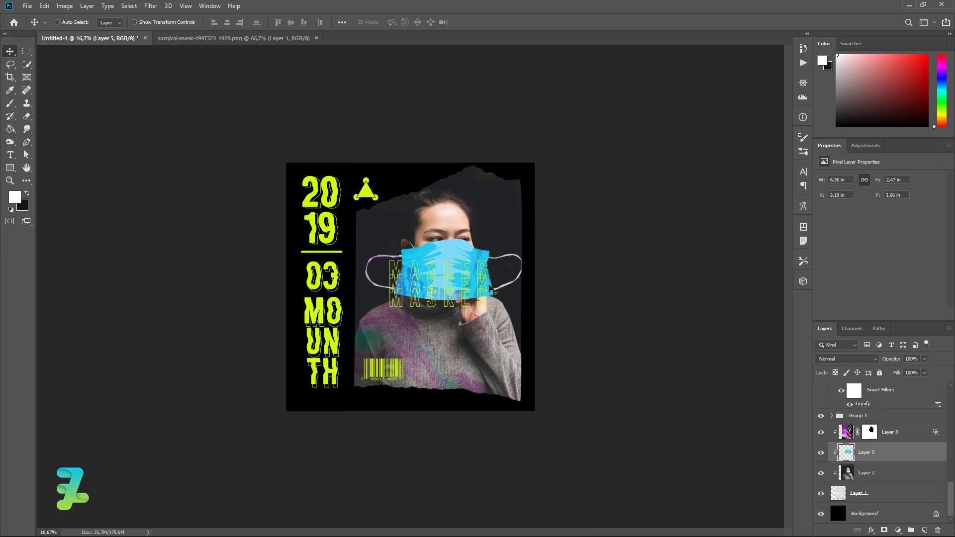
Scale the blue mask down to about 74% to fit the face.
key(ctrl+t)
mouse_move(523, 300)
mouse_down()
mouse_move(465, 272)
mouse_move(506, 287)
mouse_up()
drag(455, 272, 450, 269)
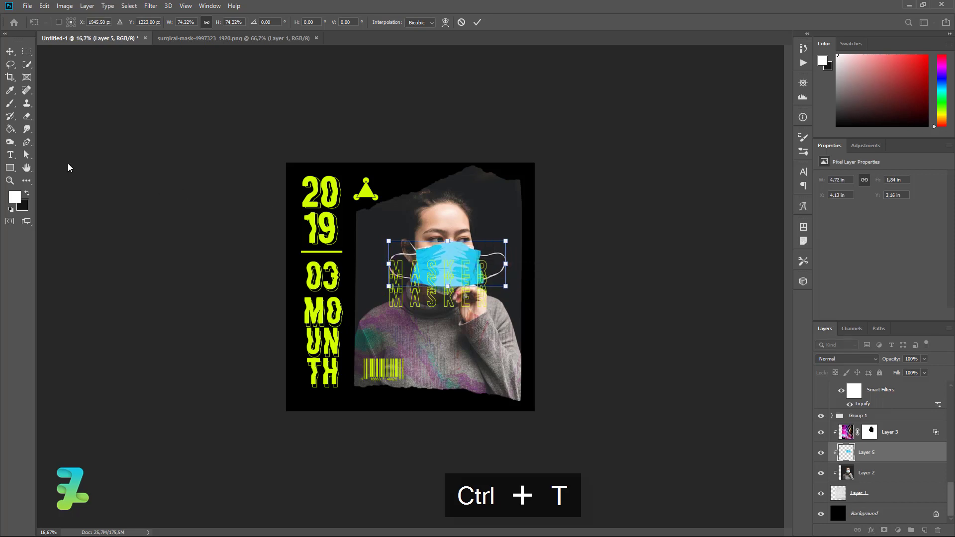
click(10, 53)
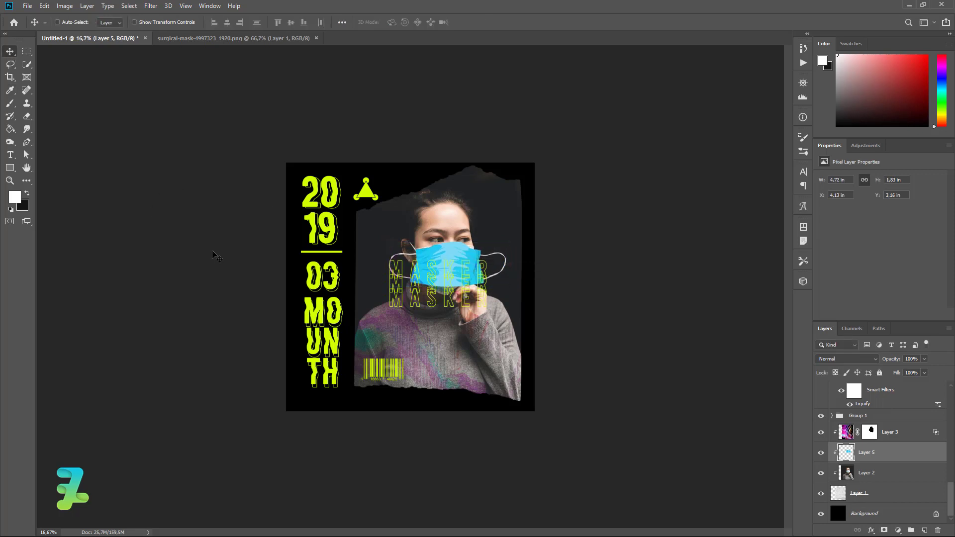
Zoom in and warp the blue mask's left and right corners to fit the face.
key(ctrl+equal)
key(ctrl+equal)
key(ctrl+equal)
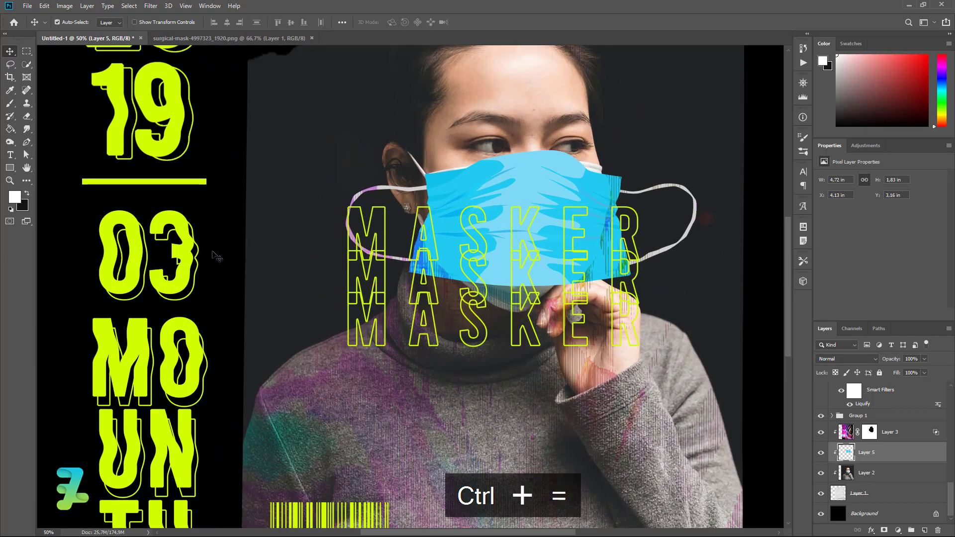
scroll(472, 321, up, 3)
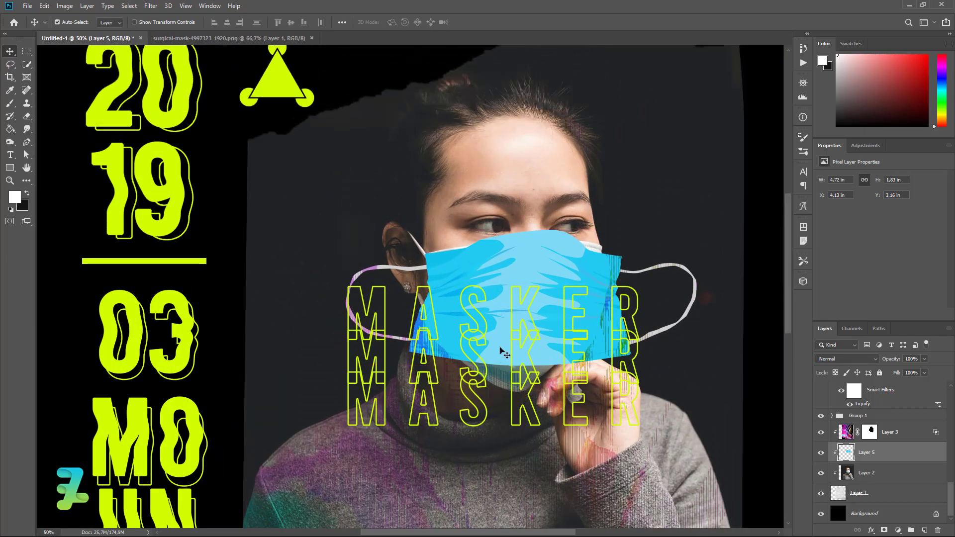
key(ctrl+t)
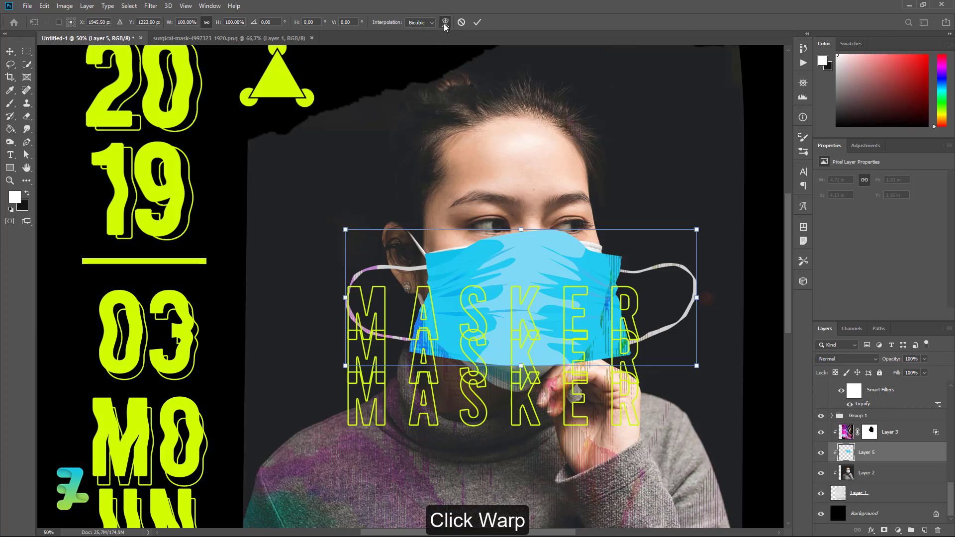
click(445, 22)
mouse_move(347, 275)
mouse_down()
mouse_move(374, 251)
mouse_move(378, 184)
mouse_up()
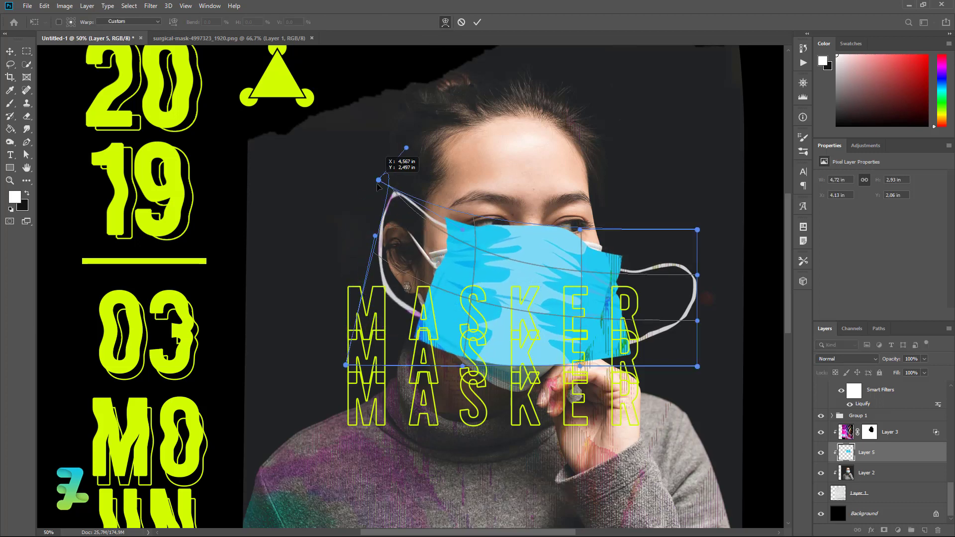
mouse_move(345, 276)
mouse_down()
mouse_move(360, 283)
mouse_move(376, 251)
mouse_up()
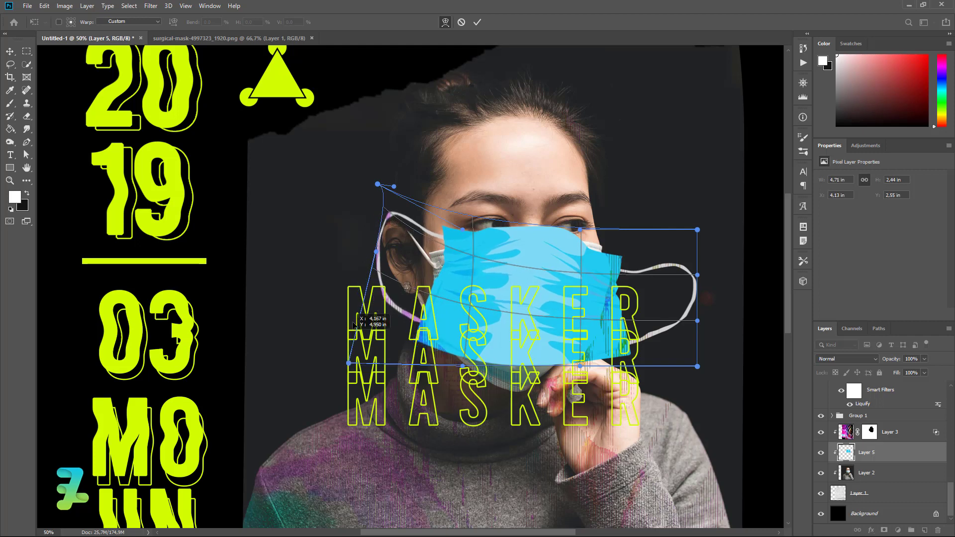
drag(346, 365, 362, 311)
drag(697, 275, 654, 261)
drag(697, 230, 699, 199)
drag(654, 260, 678, 256)
drag(699, 199, 683, 200)
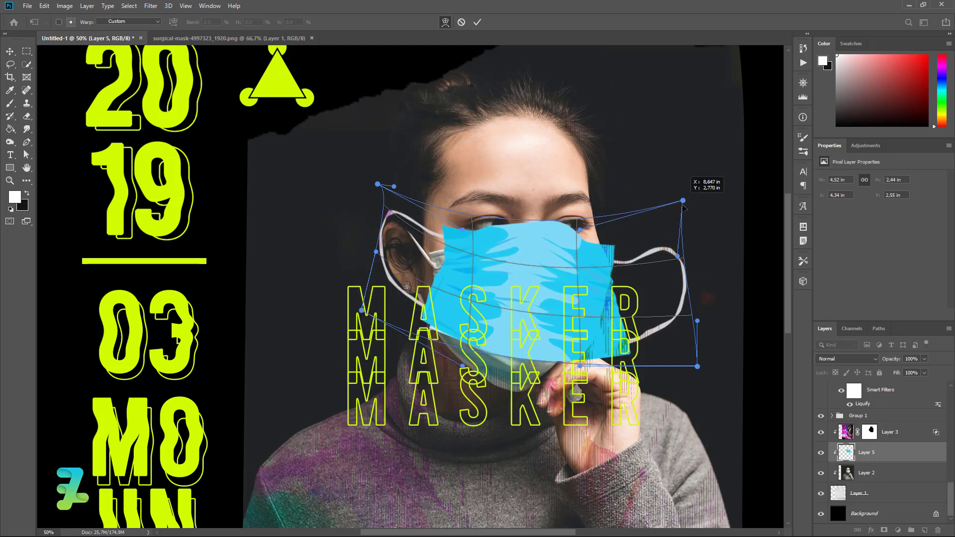
Refine the warp, curving the mask's bottom down over the chin and adjusting its edges.
drag(697, 367, 591, 403)
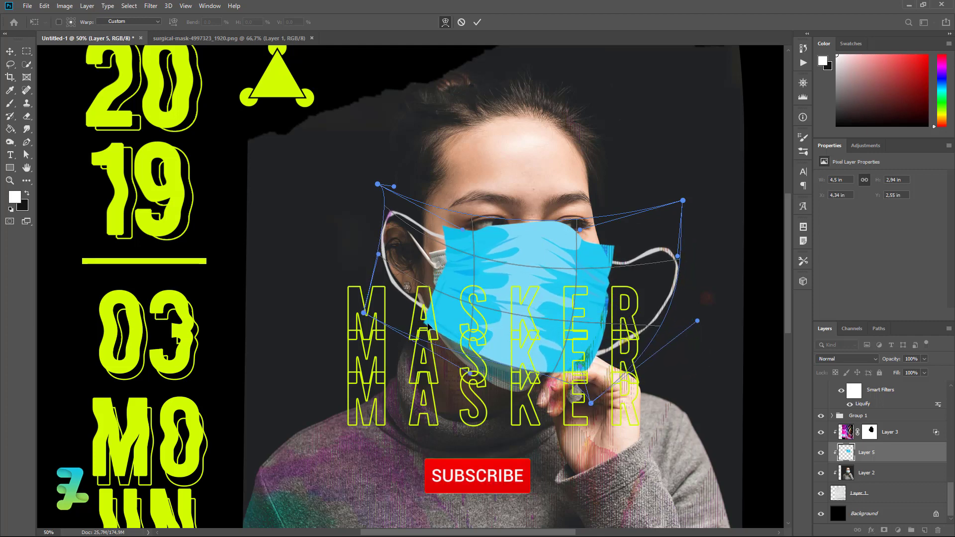
mouse_move(499, 349)
mouse_down()
mouse_move(497, 374)
mouse_move(478, 358)
mouse_up()
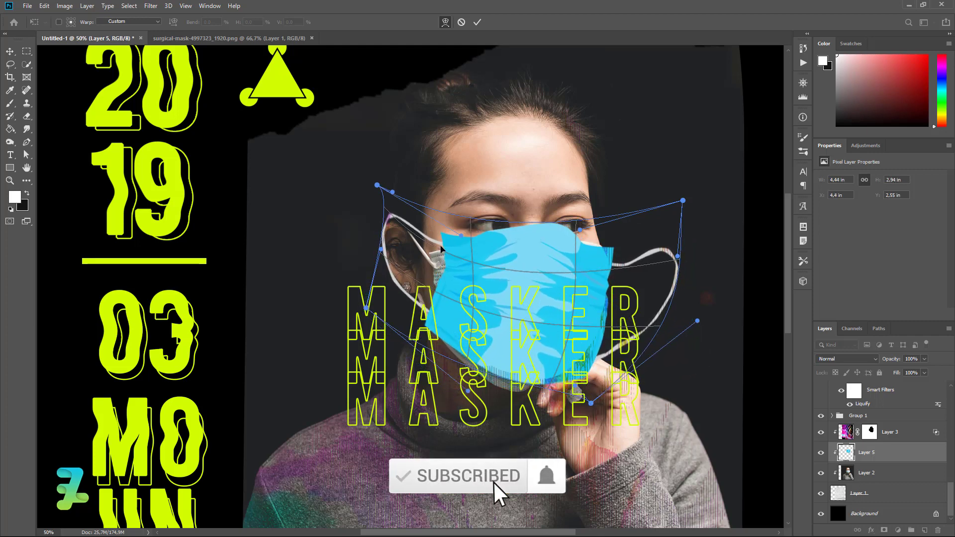
mouse_move(388, 209)
mouse_down()
mouse_move(392, 222)
mouse_move(372, 246)
mouse_up()
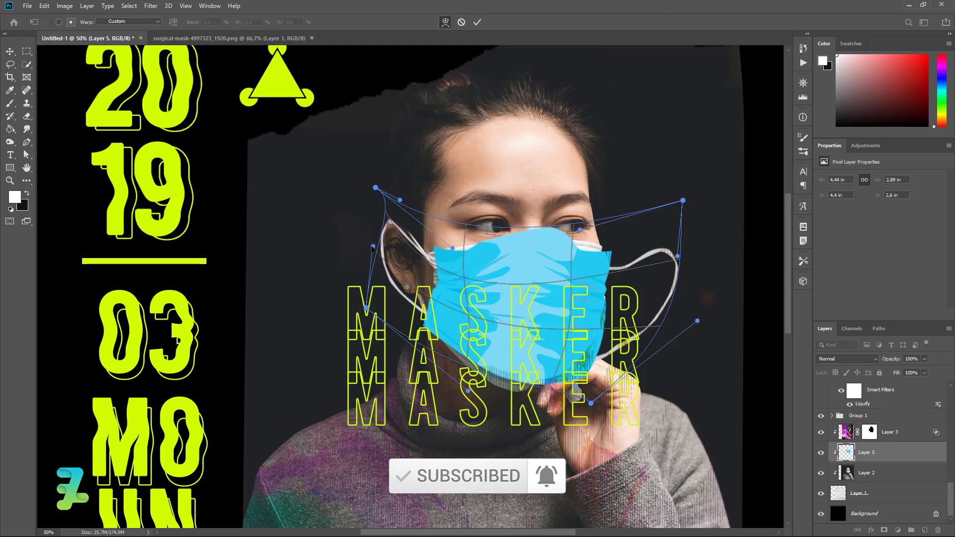
drag(399, 200, 401, 196)
drag(429, 249, 430, 244)
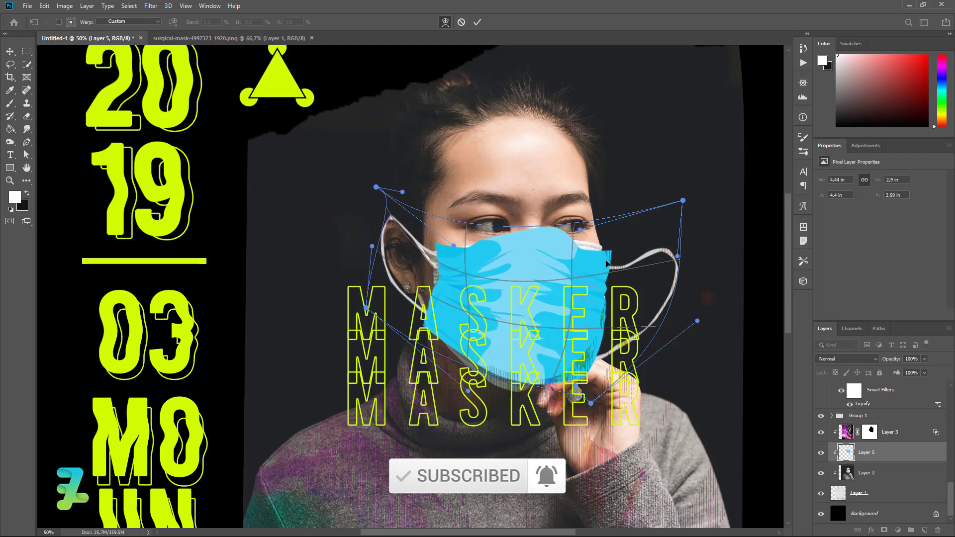
drag(683, 201, 667, 179)
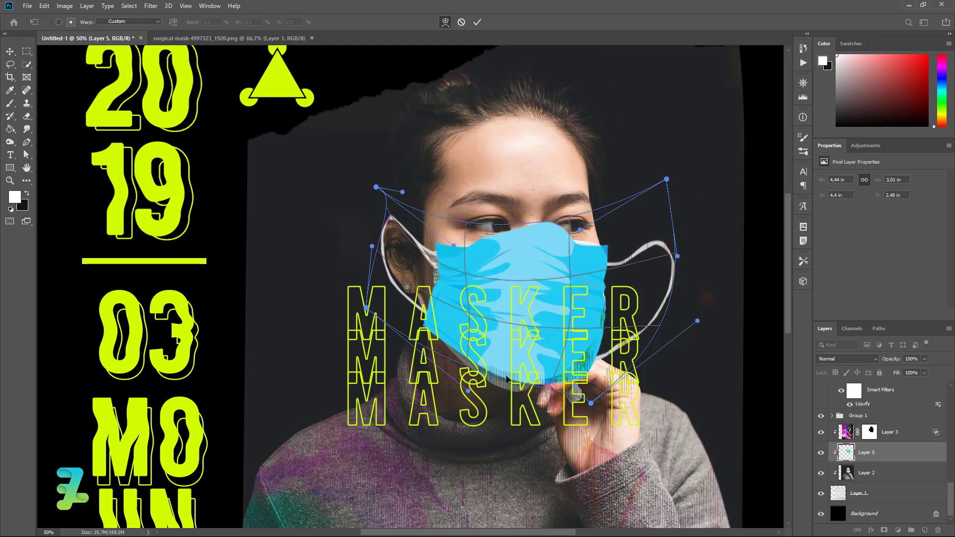
drag(507, 379, 504, 392)
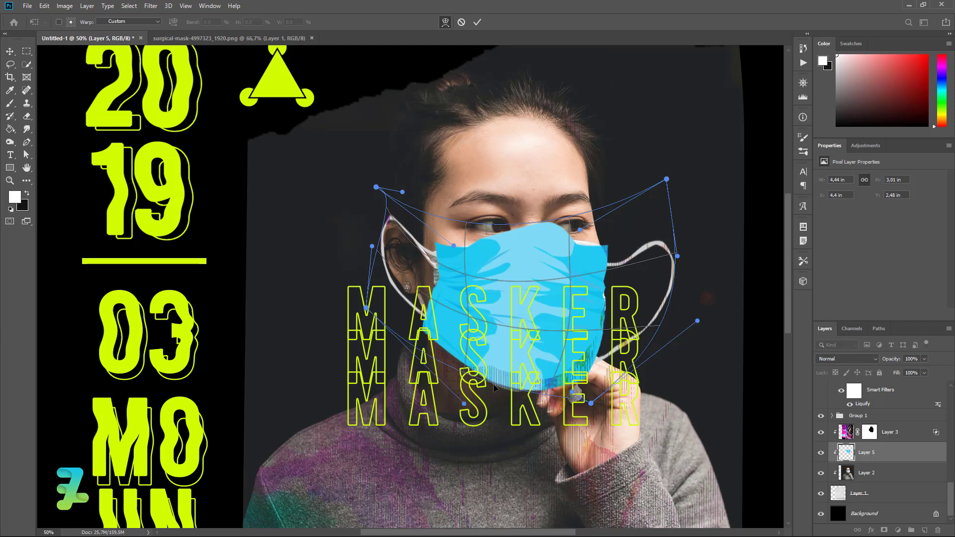
Commit the warp, then hide the blue mask's right ear loop with a pen-traced, inverted layer mask.
click(8, 55)
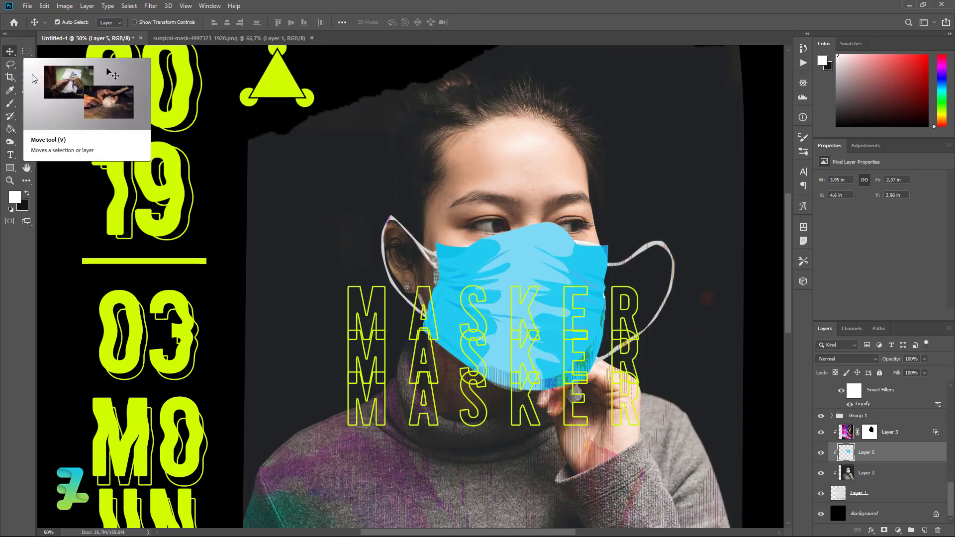
click(27, 142)
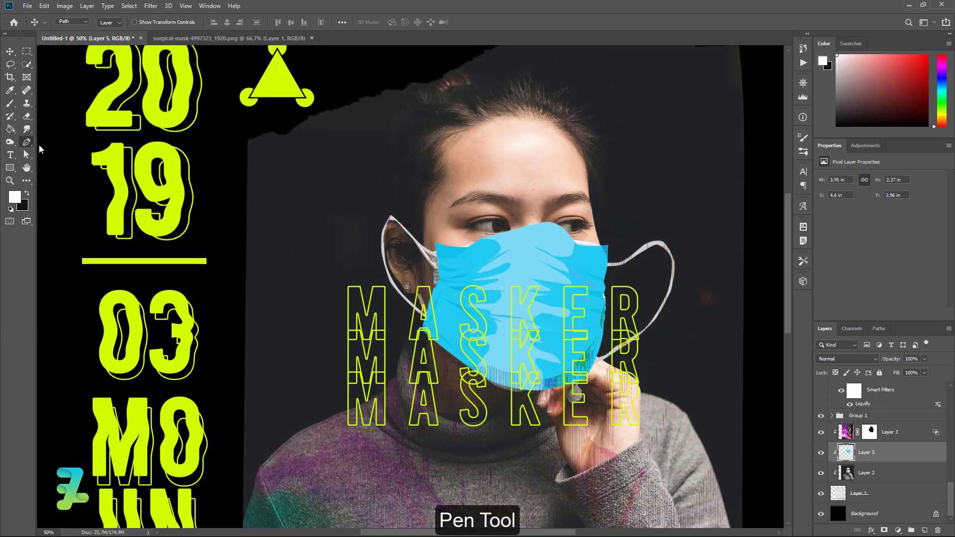
click(608, 253)
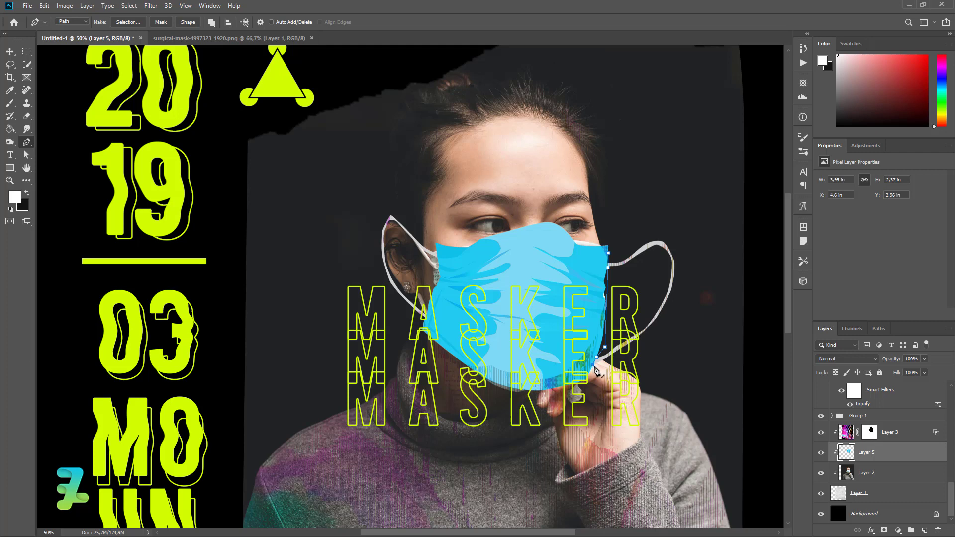
click(609, 253)
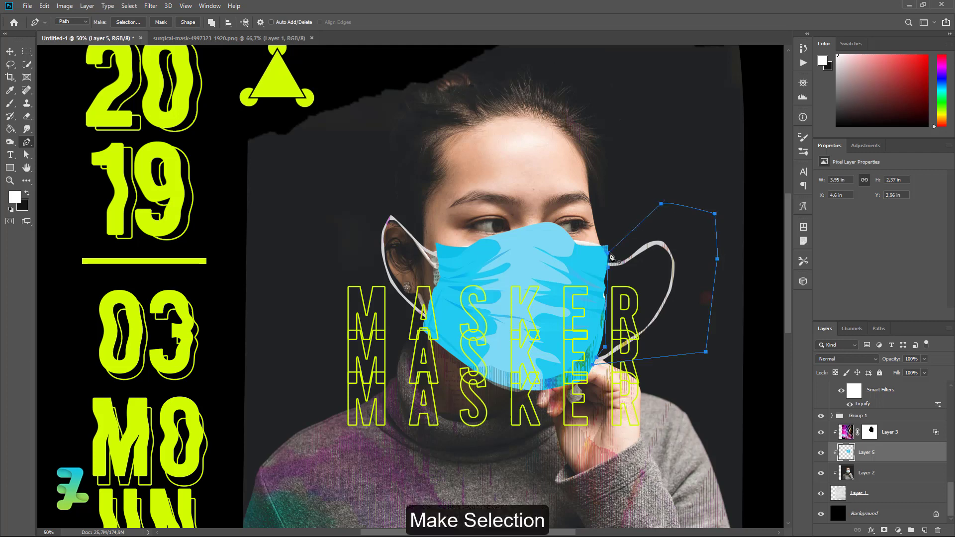
right_click(617, 248)
click(647, 304)
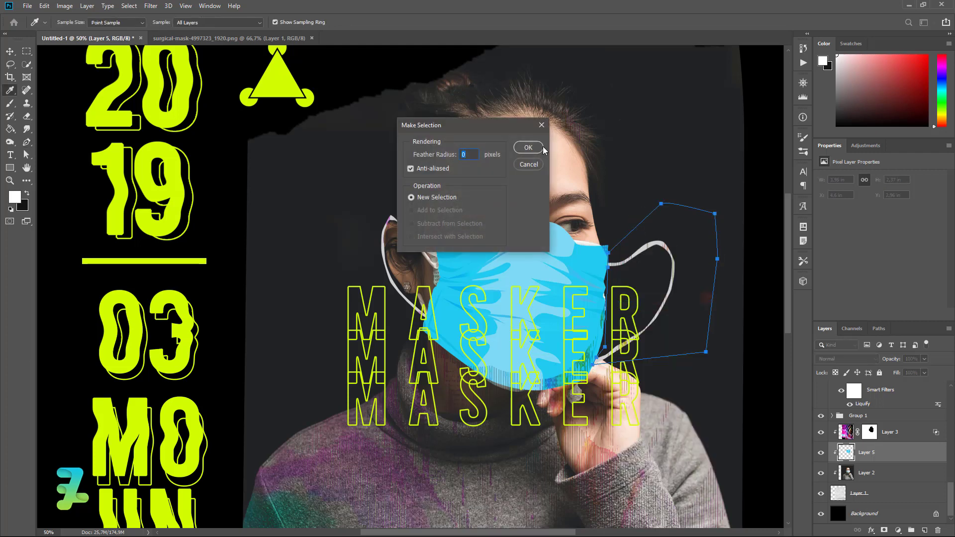
click(526, 147)
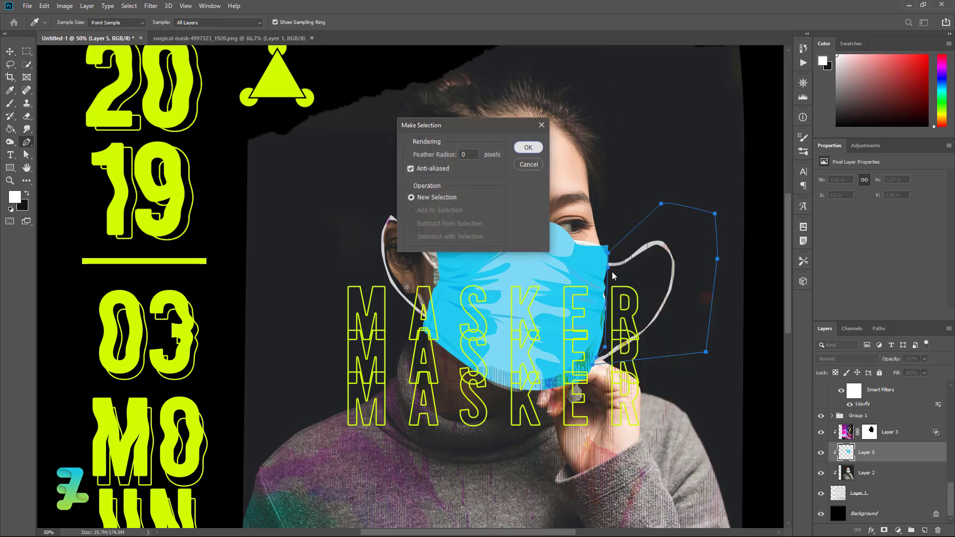
click(884, 530)
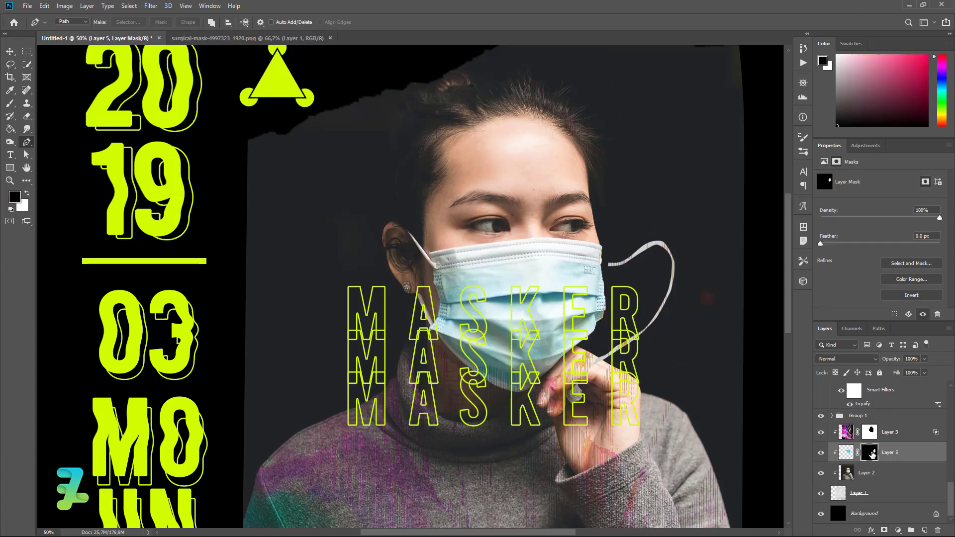
key(ctrl+i)
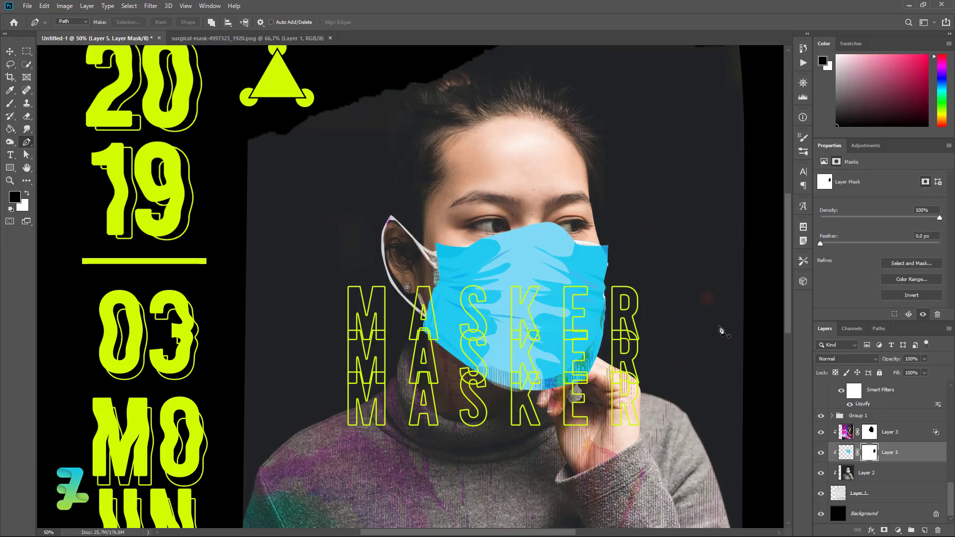
key(ctrl+minus)
Create a new layer and set the foreground colour to the poster's yellow (d2ff00).
key(ctrl+minus)
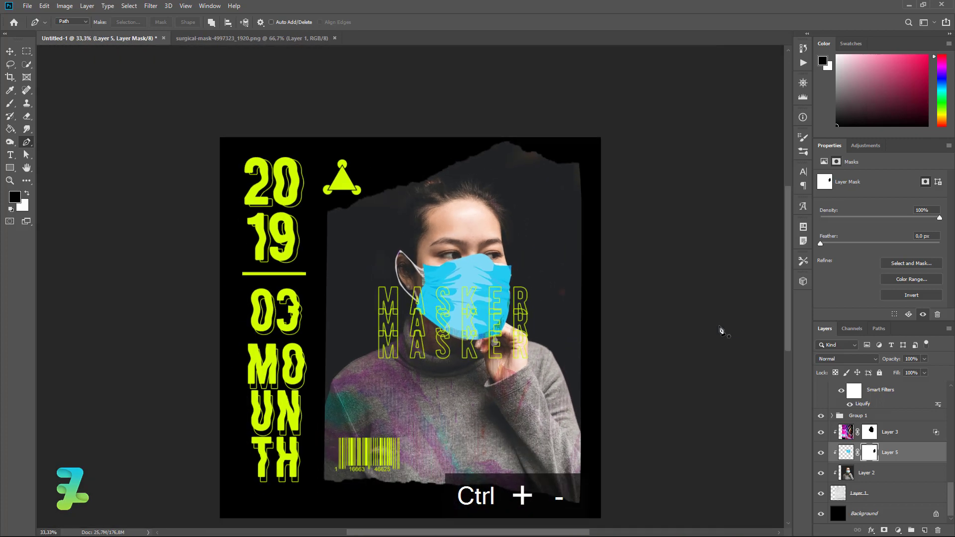
key(ctrl+minus)
key(ctrl+minus)
key(ctrl+equal)
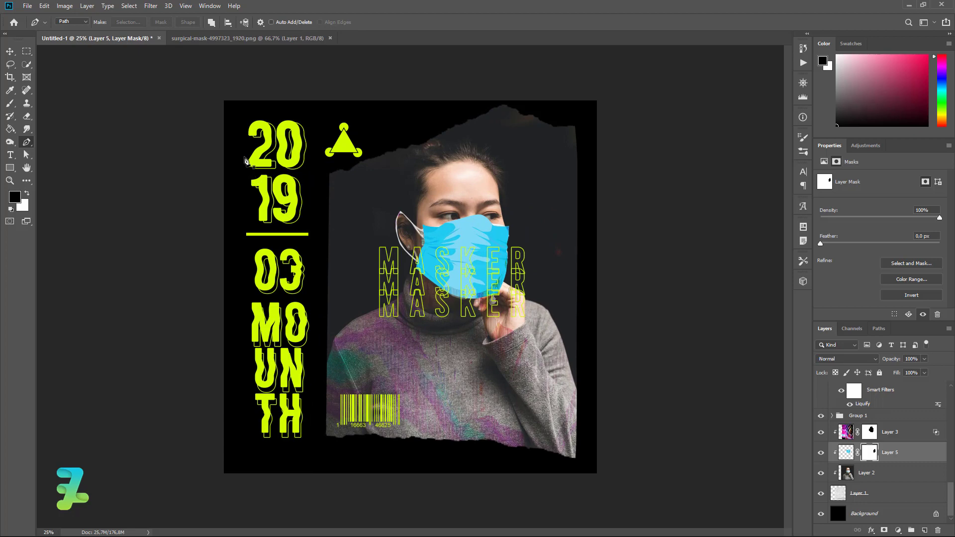
key(v)
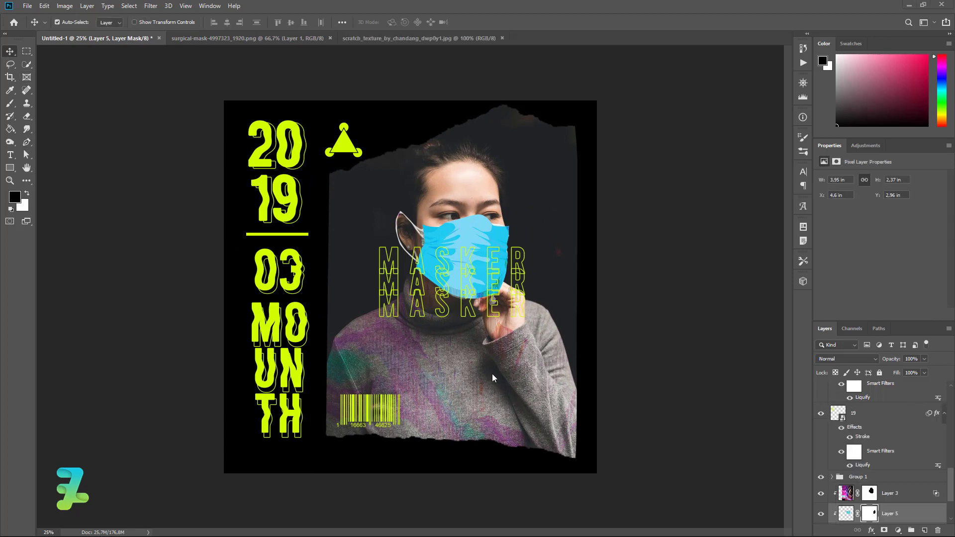
click(10, 156)
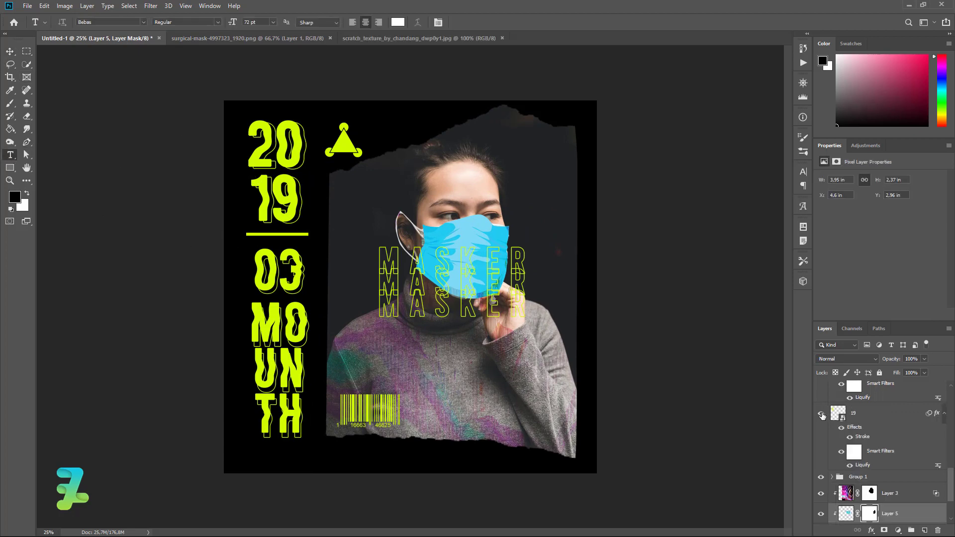
scroll(852, 422, up, 10)
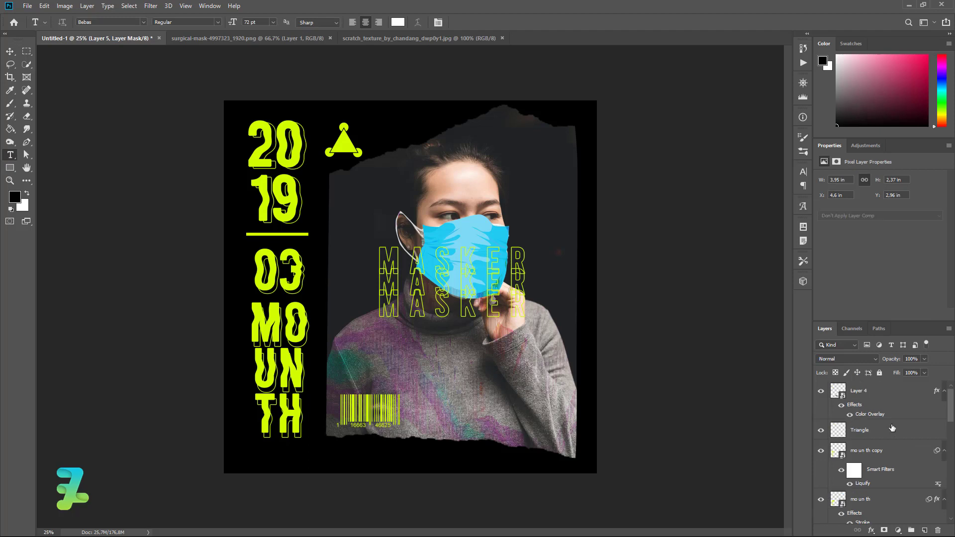
key(ctrl+shift+alt+n)
key(x)
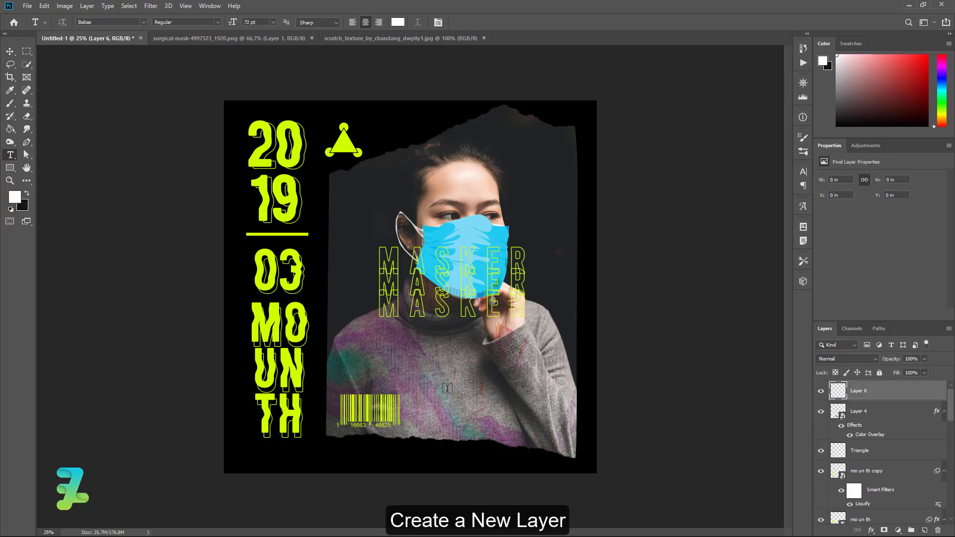
click(16, 198)
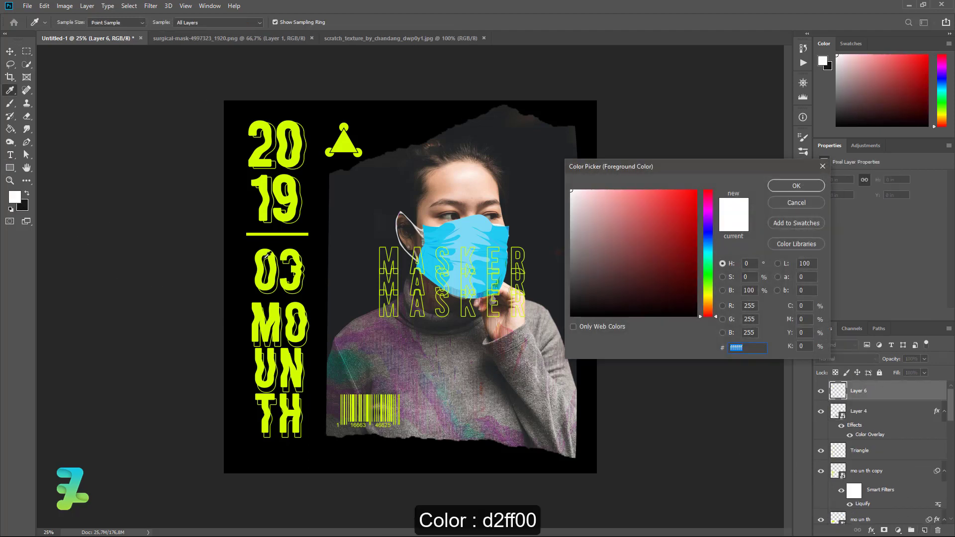
click(264, 258)
click(797, 186)
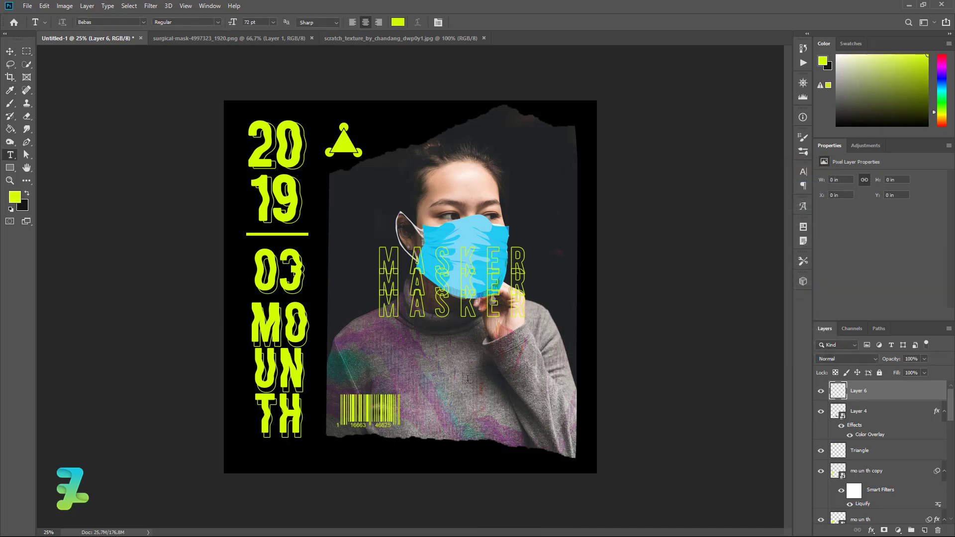
Type KEEP USING A MASK near the lower right at 30 pt with auto leading.
click(466, 386)
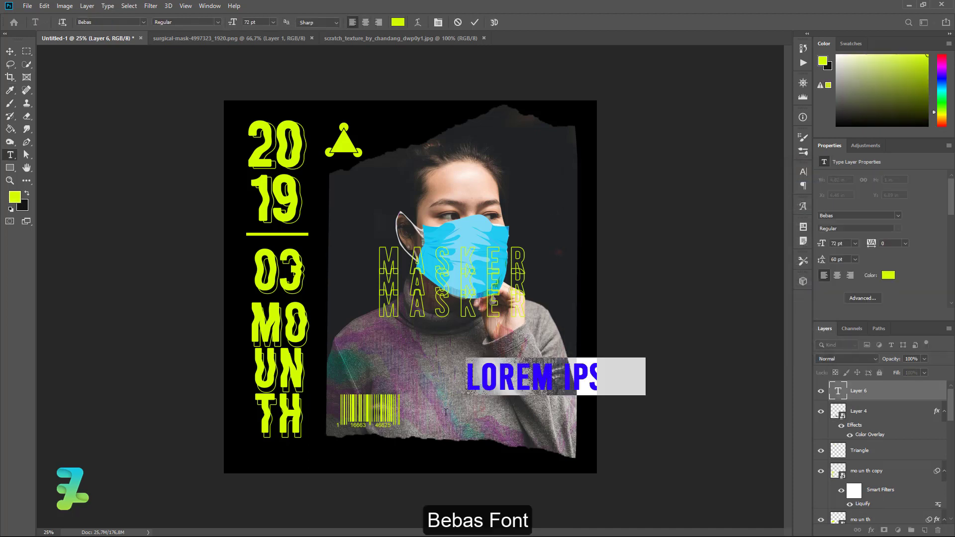
text(KEEP)
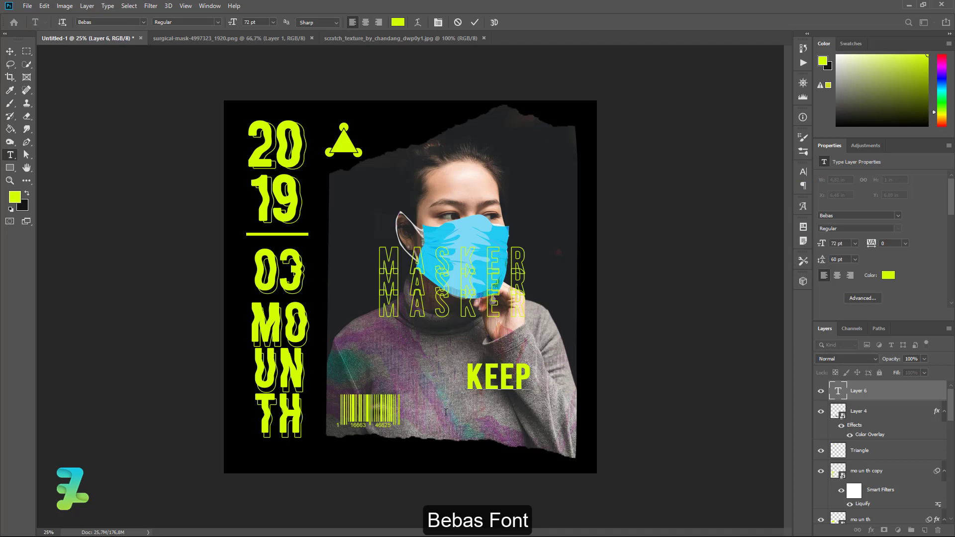
text( USIN A)
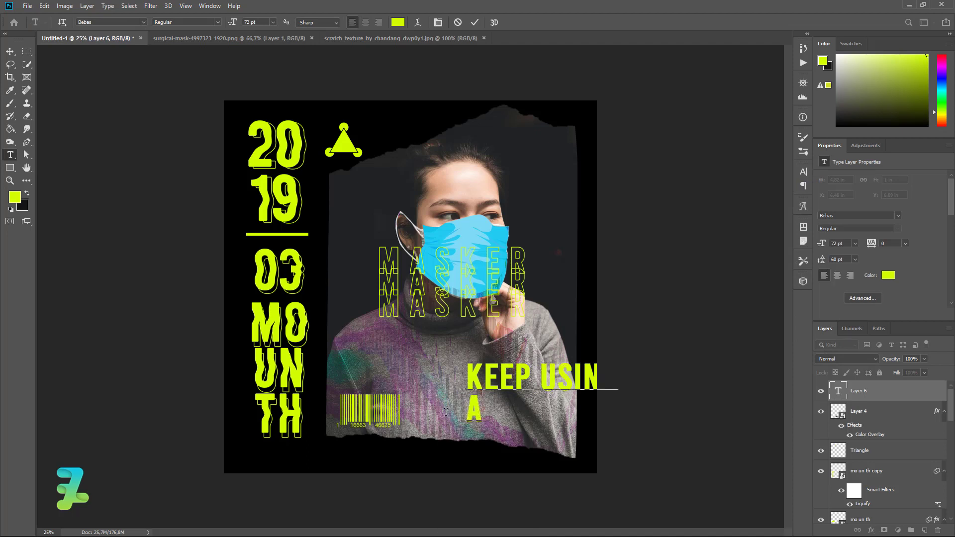
text( MASK)
key(ctrl+a)
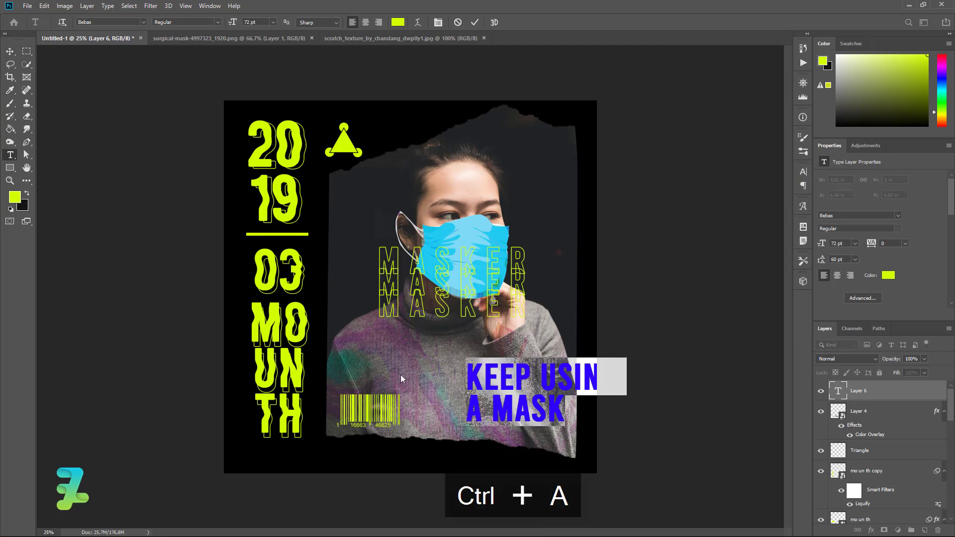
click(273, 23)
click(254, 114)
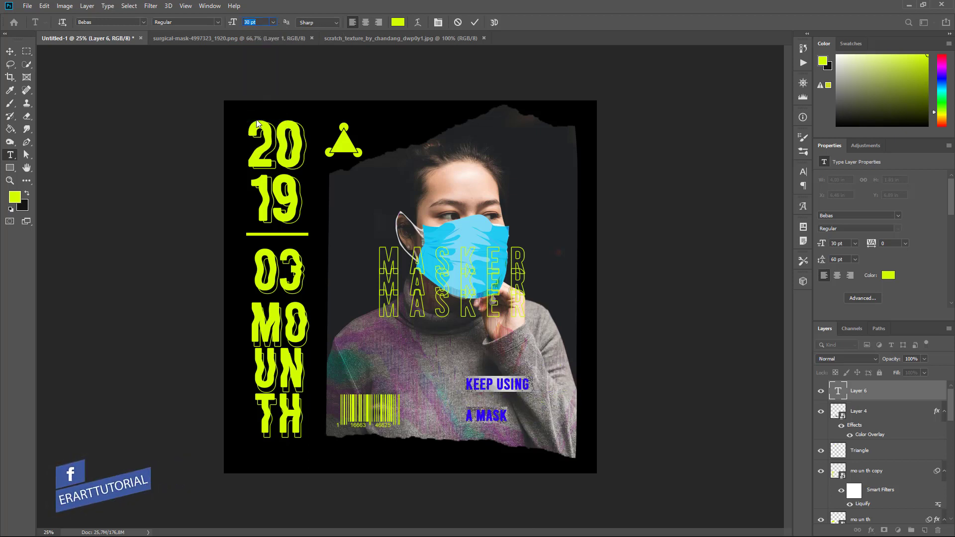
click(438, 23)
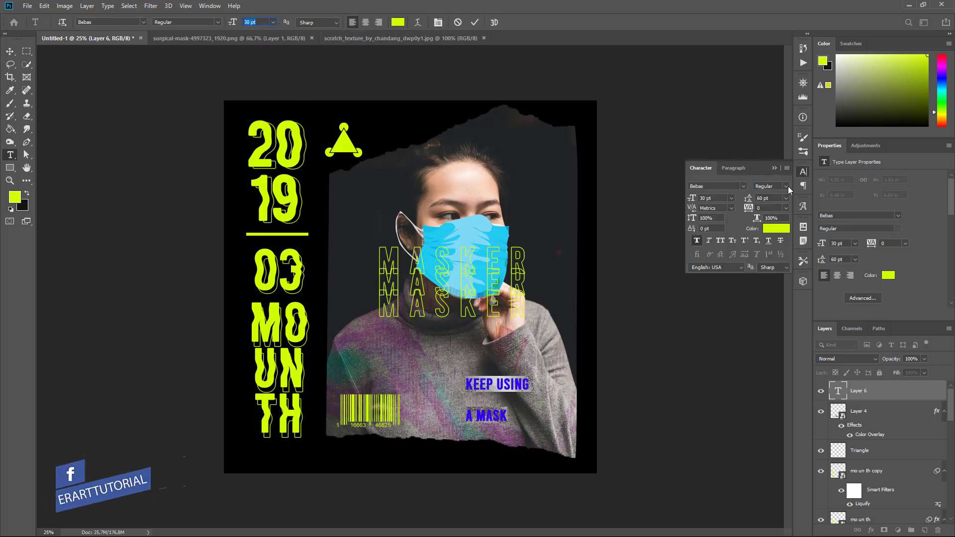
click(786, 186)
click(769, 200)
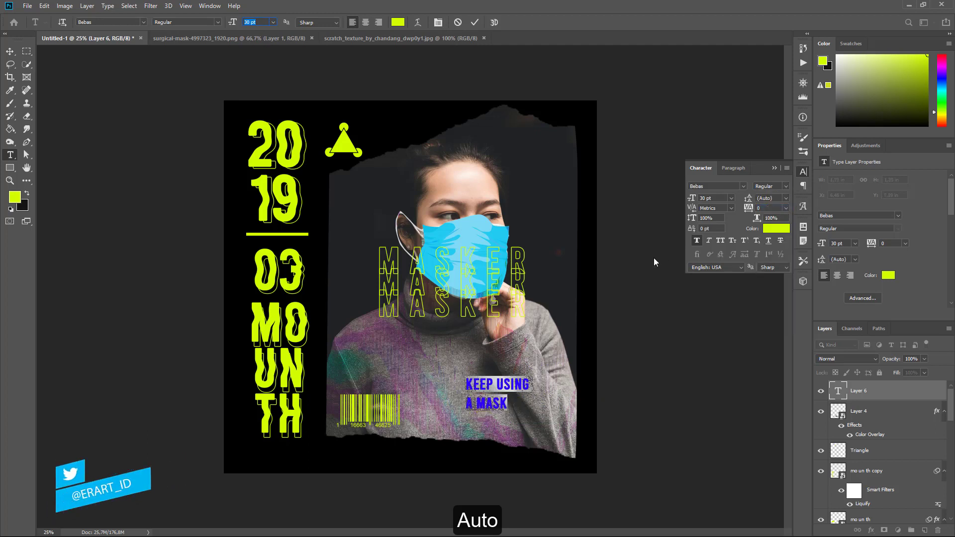
Right-align the two caption lines and move them into the poster's bottom-right corner.
click(10, 51)
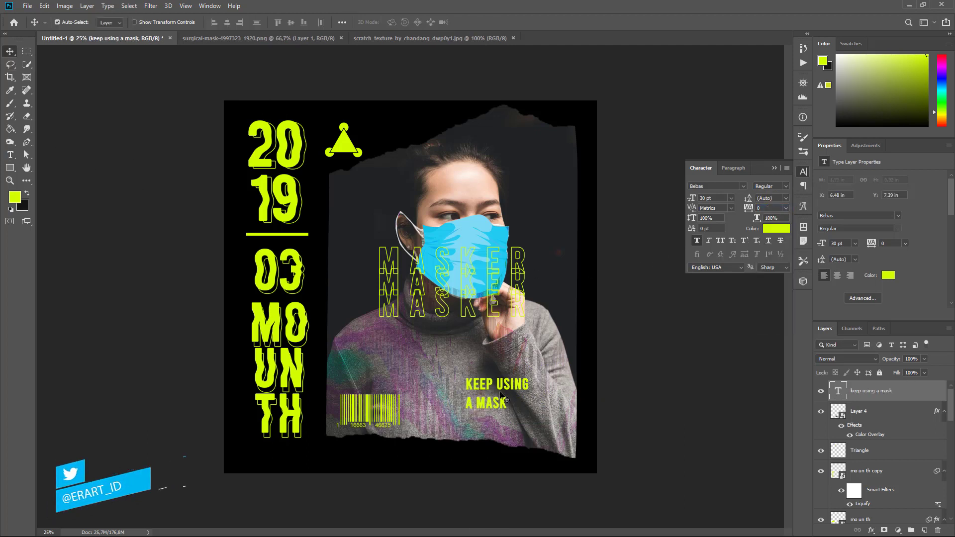
drag(504, 394, 542, 419)
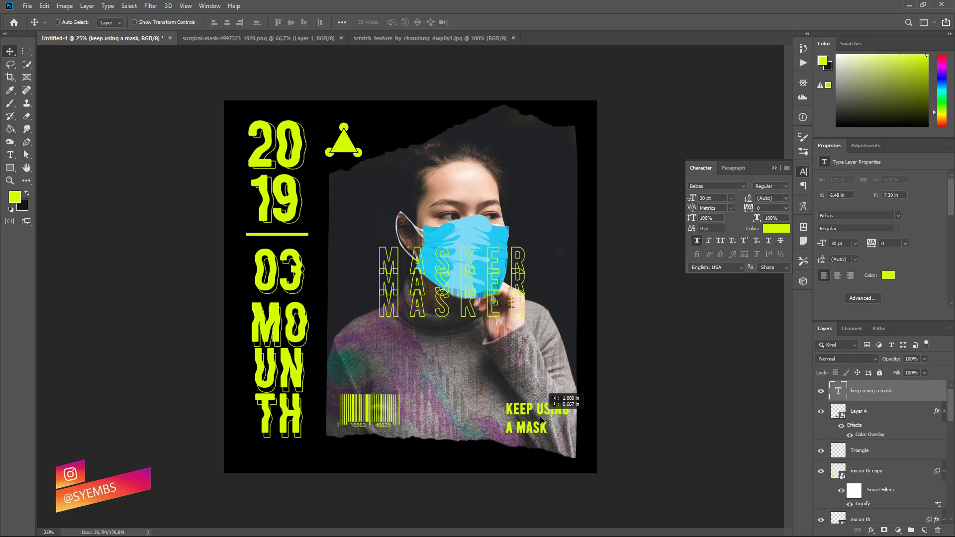
double_click(540, 420)
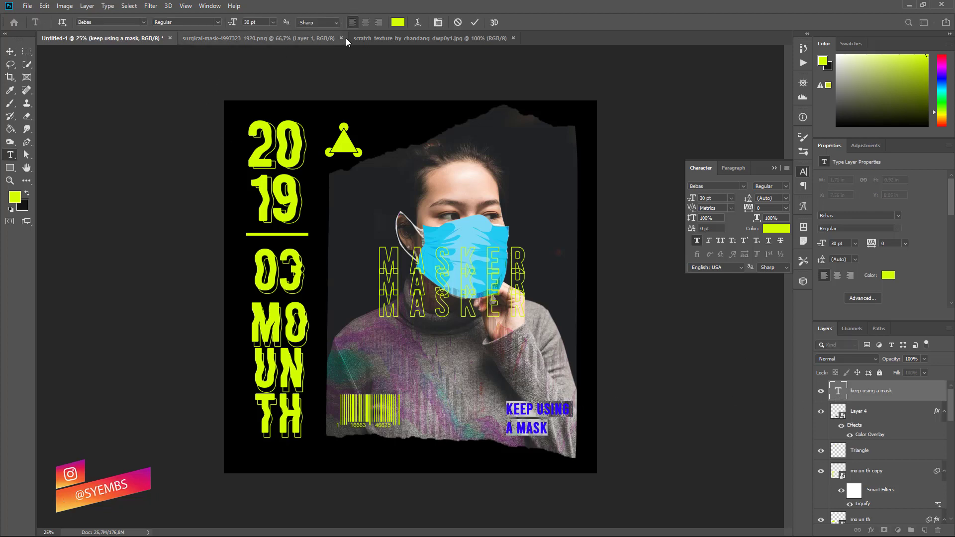
click(378, 22)
click(10, 51)
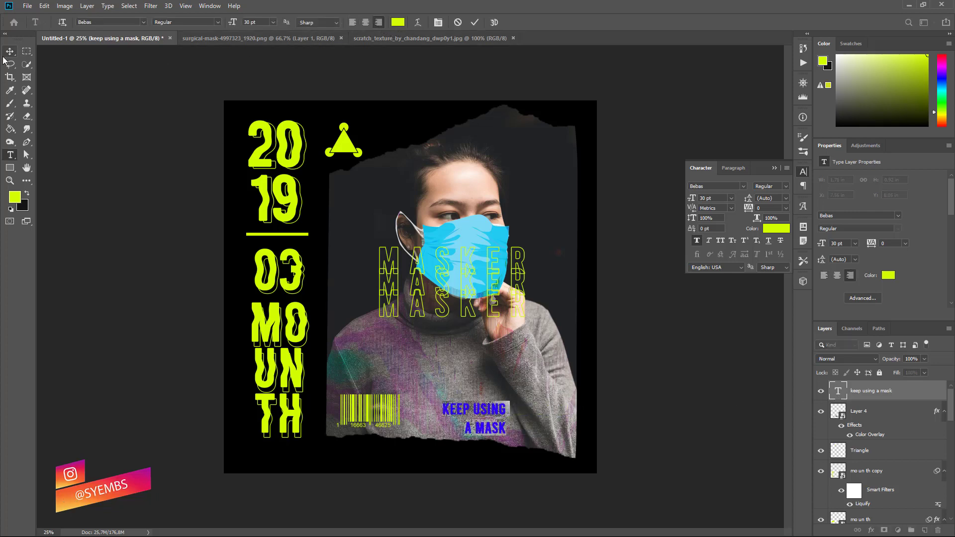
drag(510, 418, 563, 422)
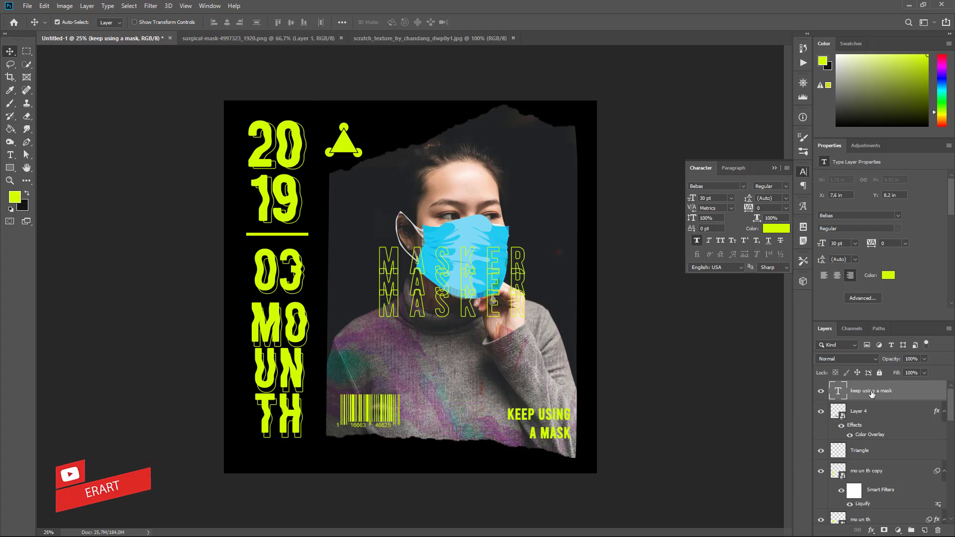
Convert the KEEP USING A MASK layer to a Smart Object and open Filter > Liquify.
right_click(910, 398)
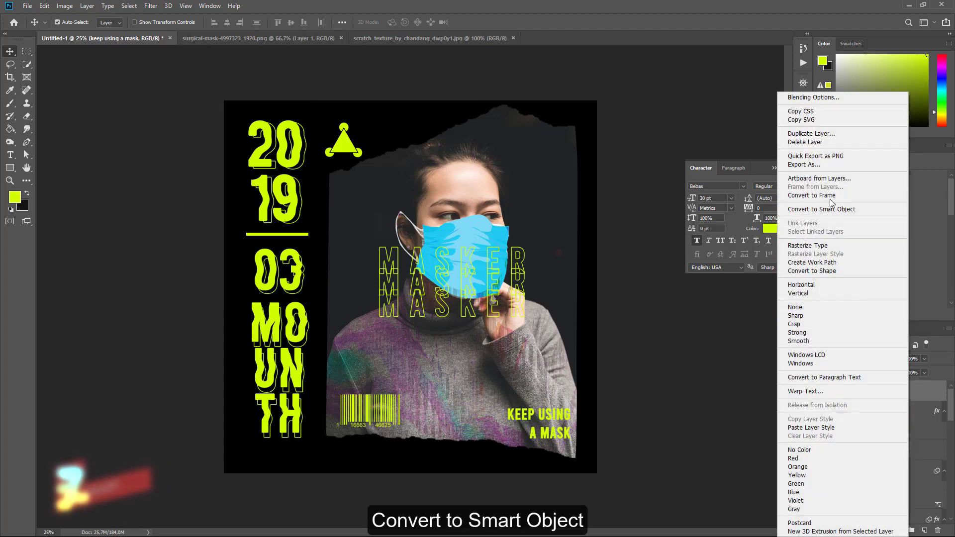
click(822, 209)
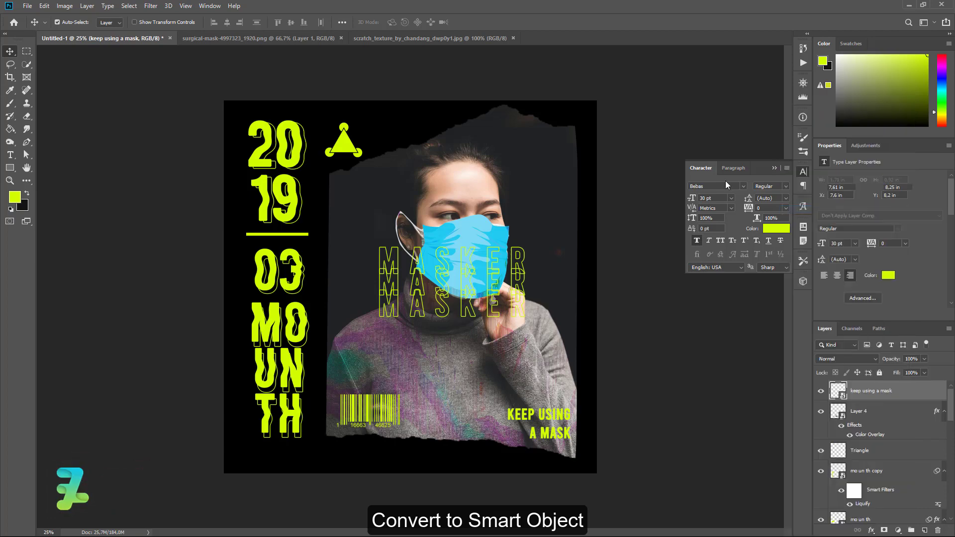
click(151, 6)
click(168, 84)
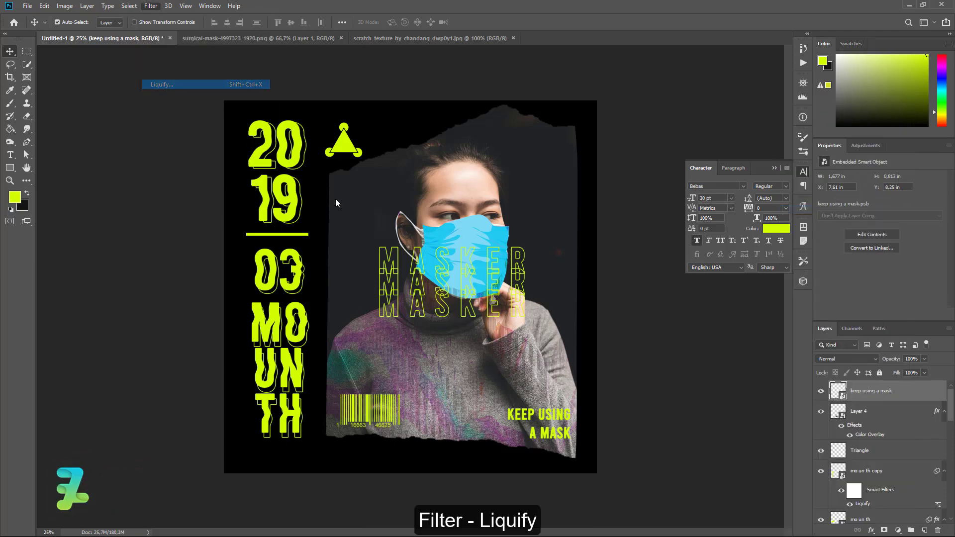
key(ctrl+equal)
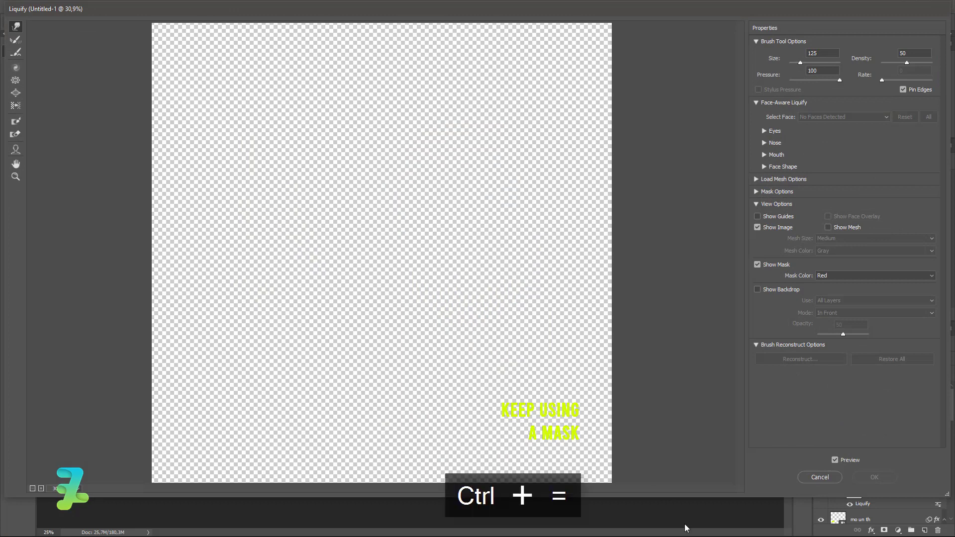
key(ctrl+equal)
key(ctrl+equal)
key(ctrl+equal)
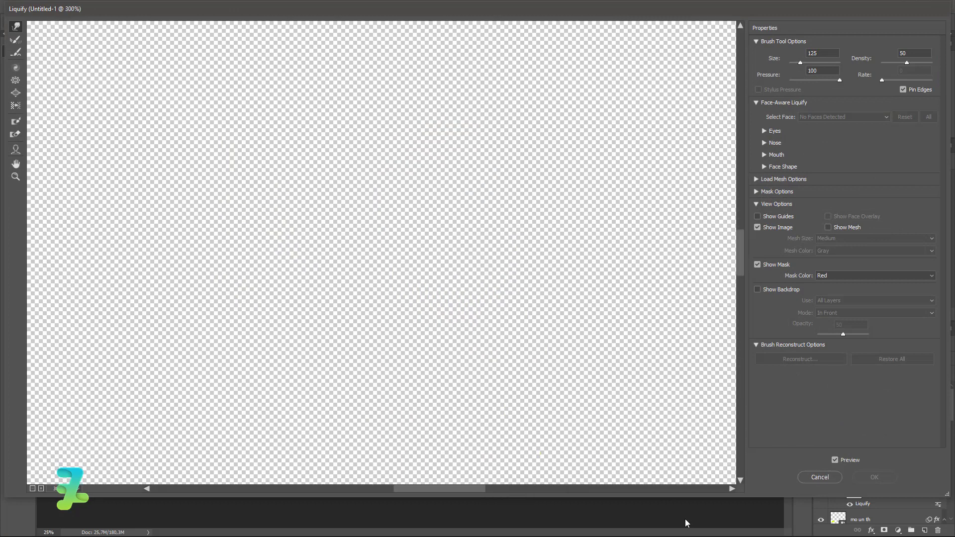
Zoom and scroll the Liquify preview to frame the caption letters.
click(741, 361)
click(501, 493)
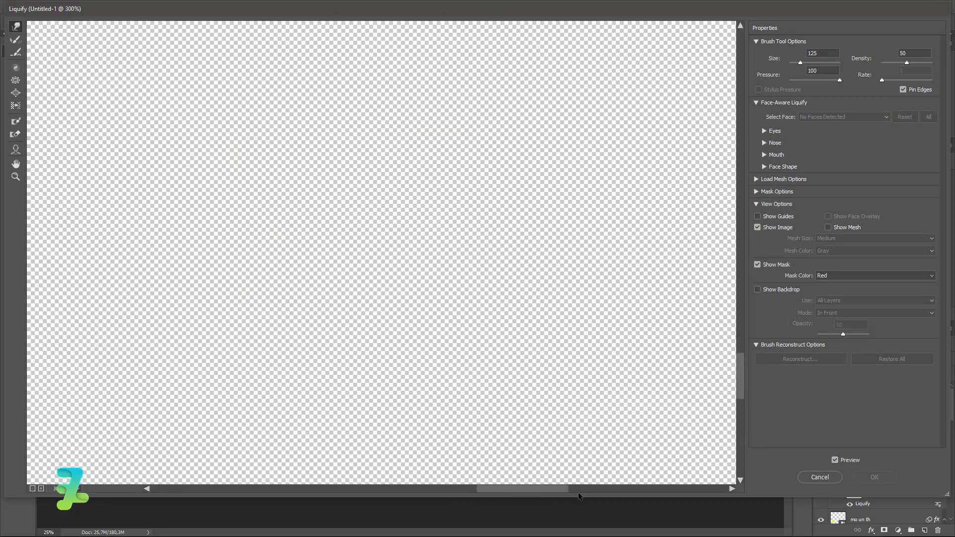
scroll(677, 389, down, 5)
scroll(703, 351, right, 10)
key(ctrl+minus)
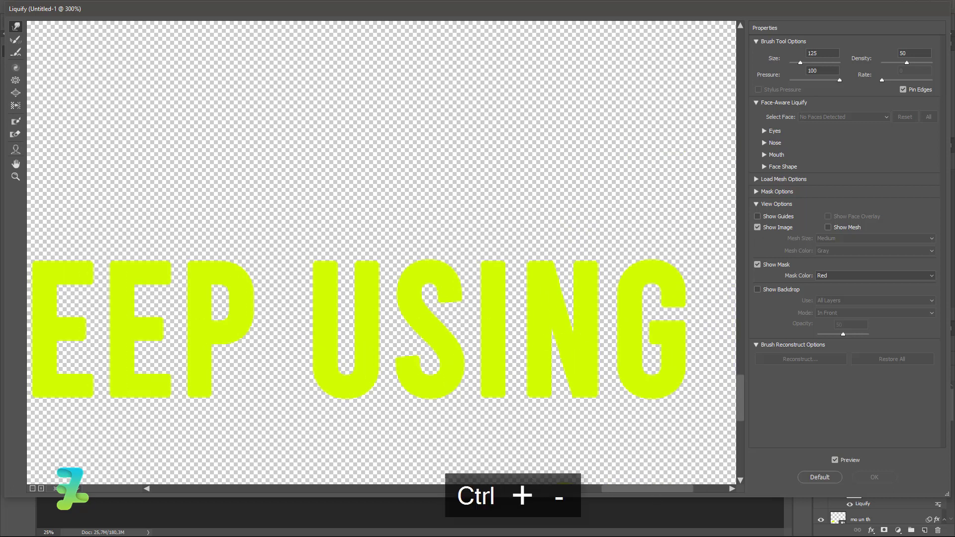
key(ctrl+minus)
key(ctrl+equal)
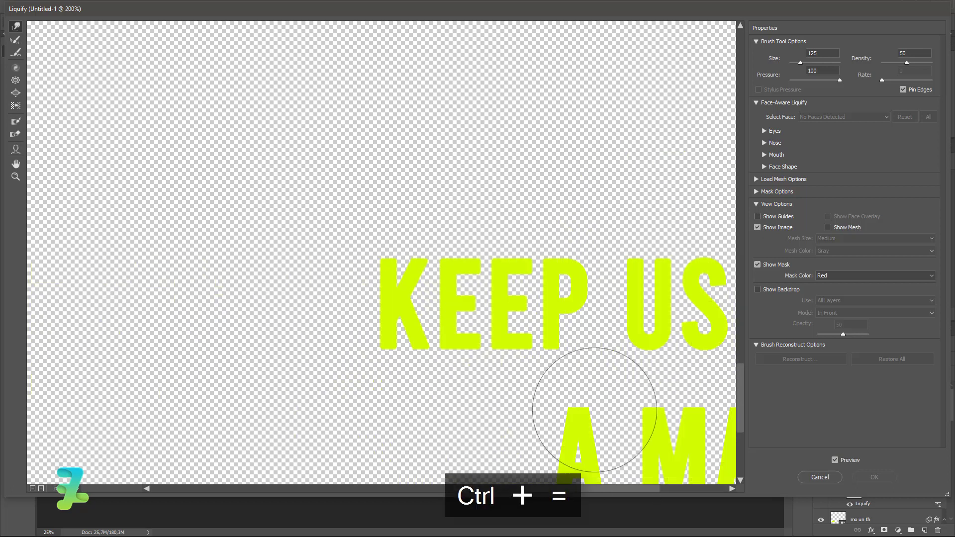
drag(557, 490, 615, 489)
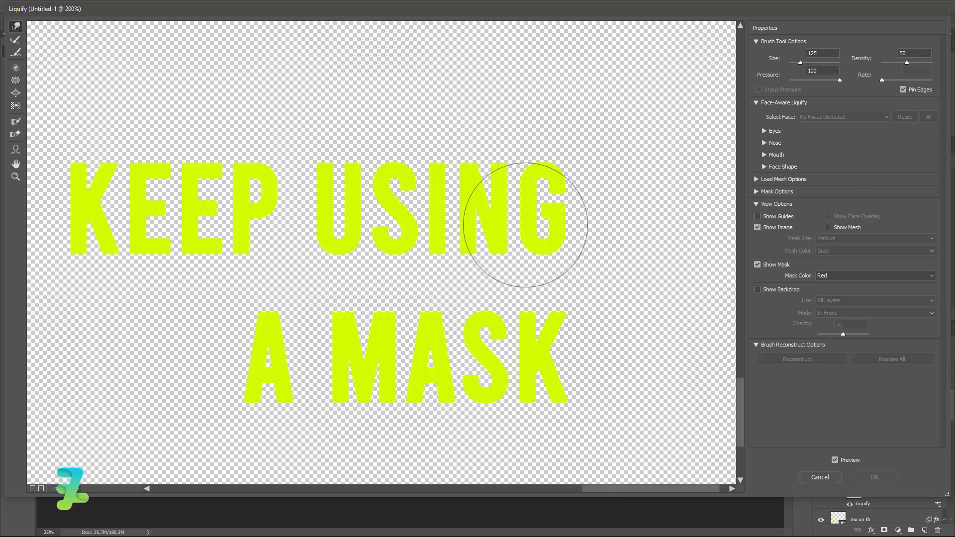
Shrink the Forward Warp brush to 40 and gently bend the G in USING.
key(bracketleft)
key(bracketleft)
key(bracketleft)
key(bracketleft)
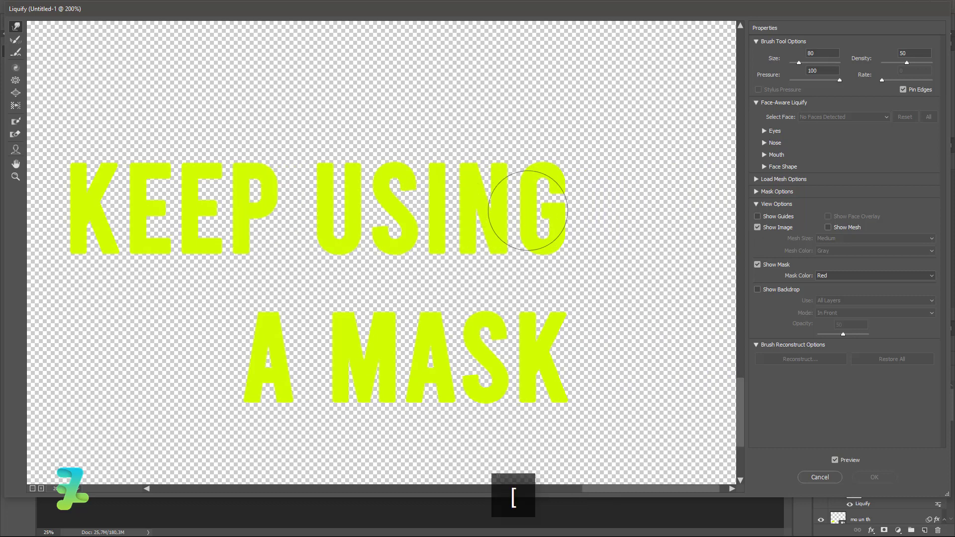
key(bracketleft)
key(bracketleft)
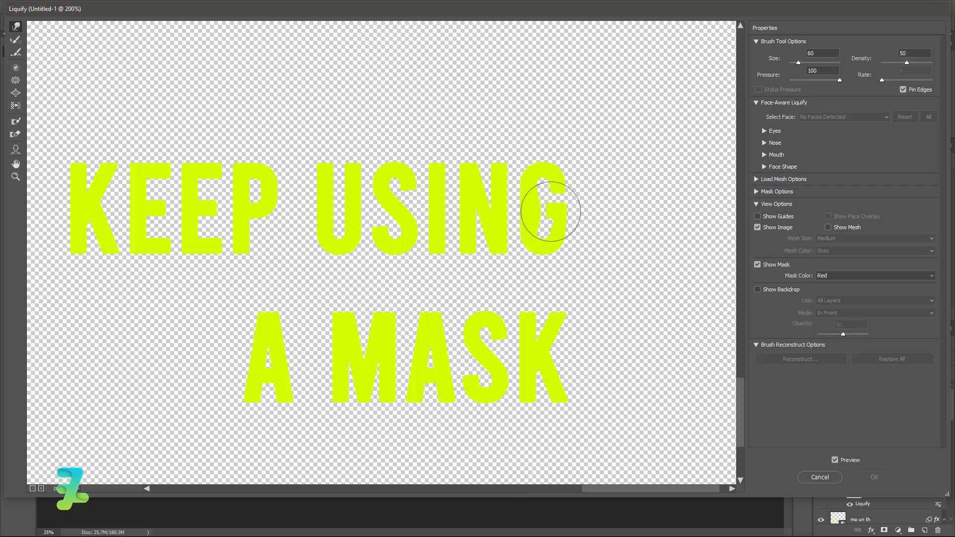
drag(552, 212, 548, 209)
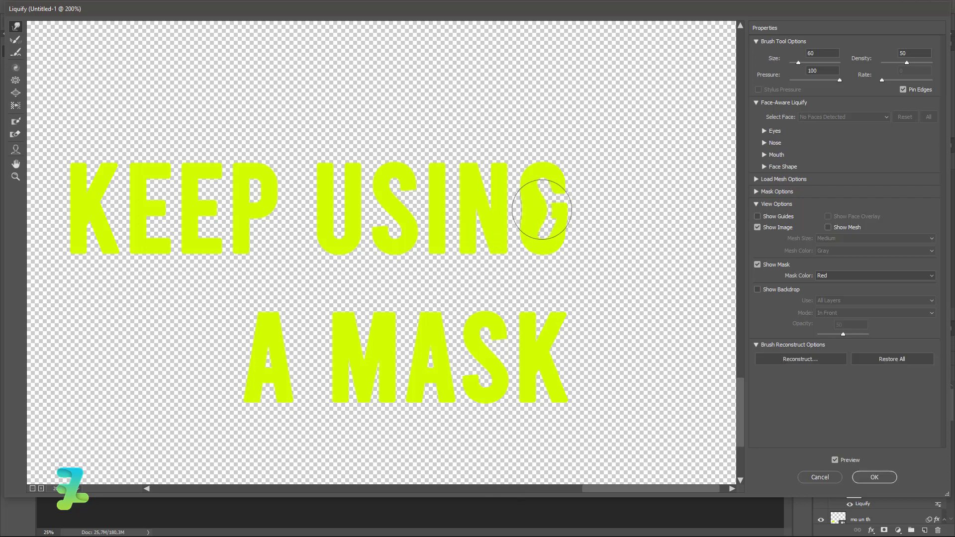
key(ctrl+z)
key(ctrl+z)
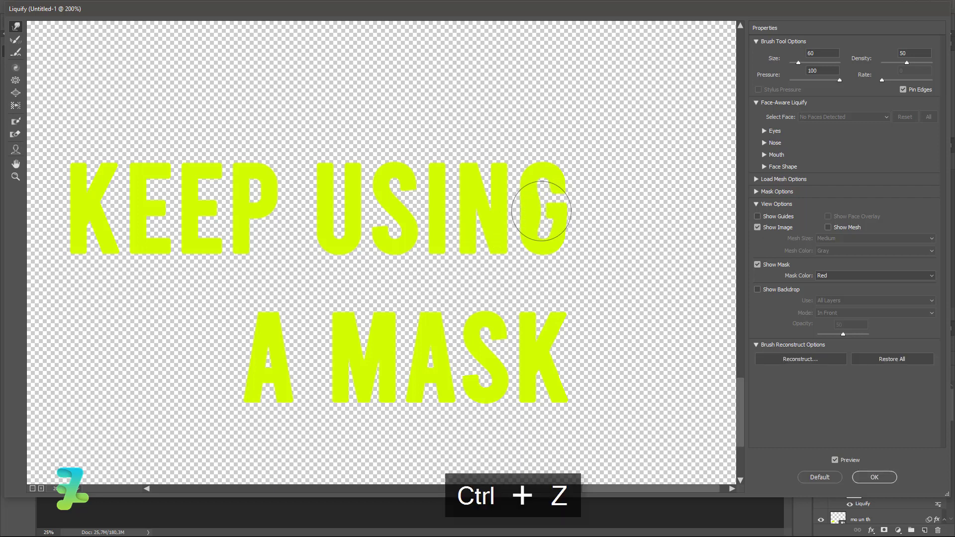
key(ctrl+z)
key(bracketleft)
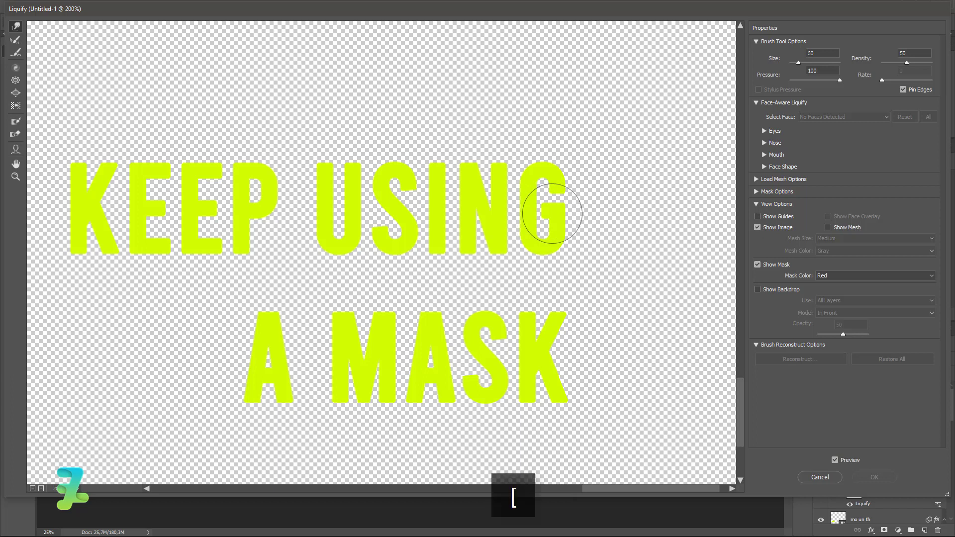
key(bracketleft)
key(bracketleft)
drag(553, 214, 531, 211)
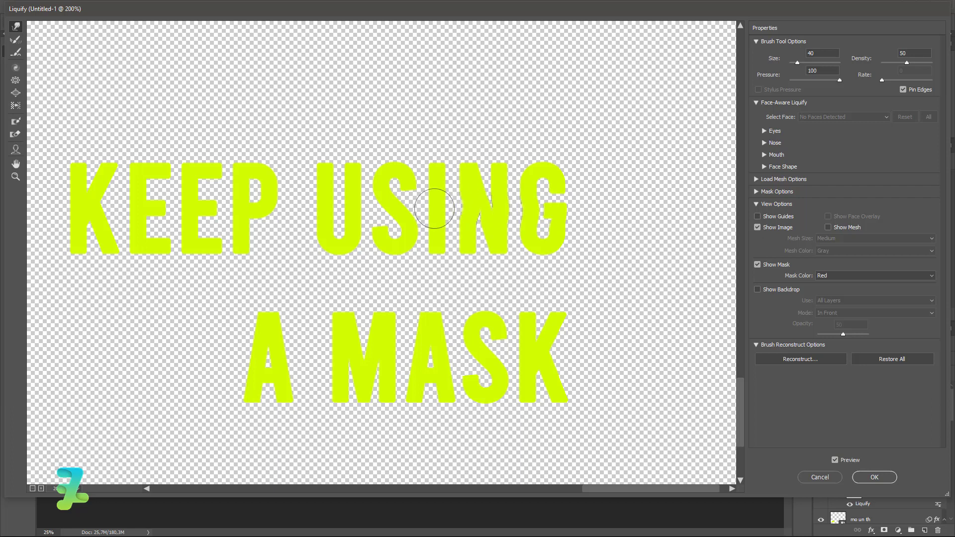
key(bracketright)
Warp the letters of USING and MASK with the size-45 brush and apply Liquify.
mouse_move(441, 209)
mouse_down()
mouse_move(205, 197)
mouse_move(210, 204)
mouse_move(192, 209)
mouse_move(209, 209)
mouse_move(75, 207)
mouse_up()
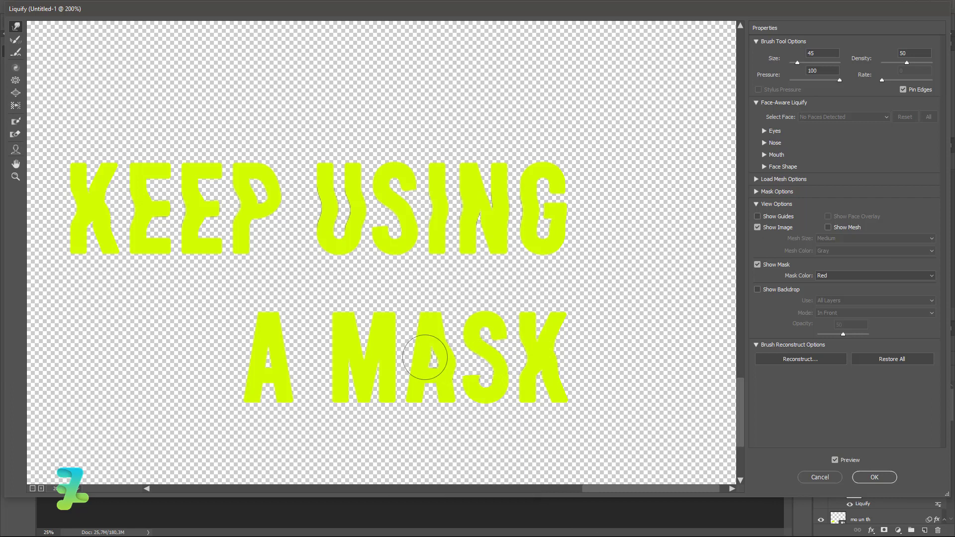
mouse_move(420, 358)
mouse_down()
mouse_move(427, 353)
mouse_move(379, 354)
mouse_move(392, 362)
mouse_move(250, 352)
mouse_move(262, 343)
mouse_move(261, 360)
mouse_up()
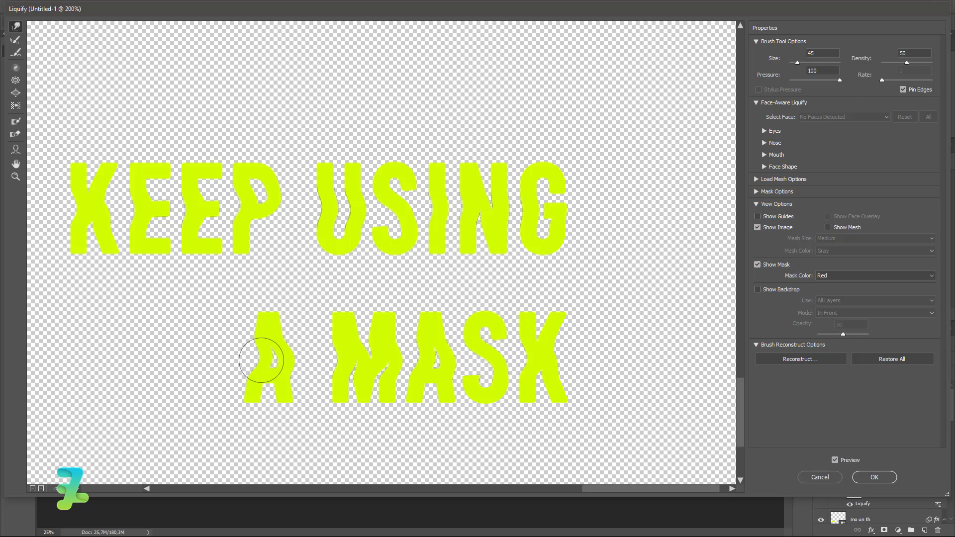
click(880, 479)
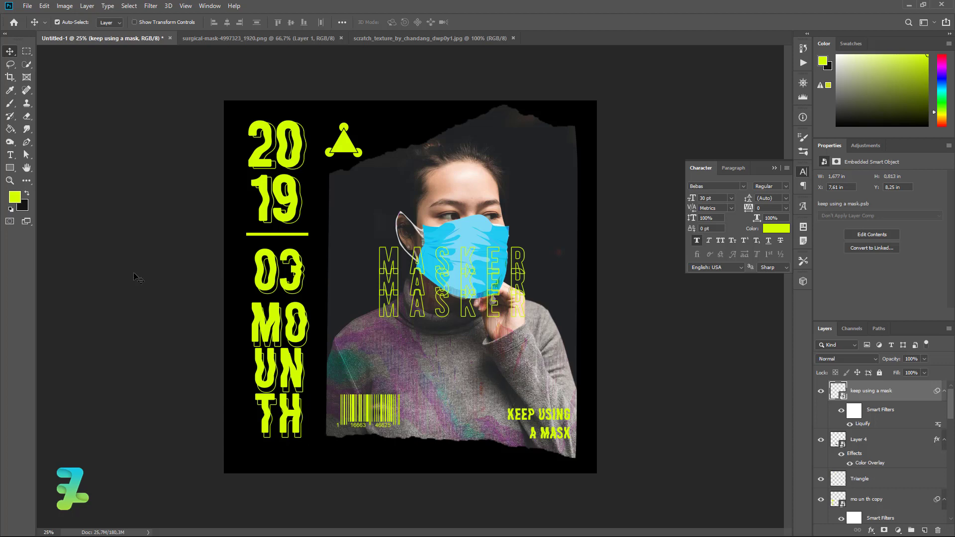
Copy the scratch texture into the poster as a layer and close its file unsaved.
click(393, 39)
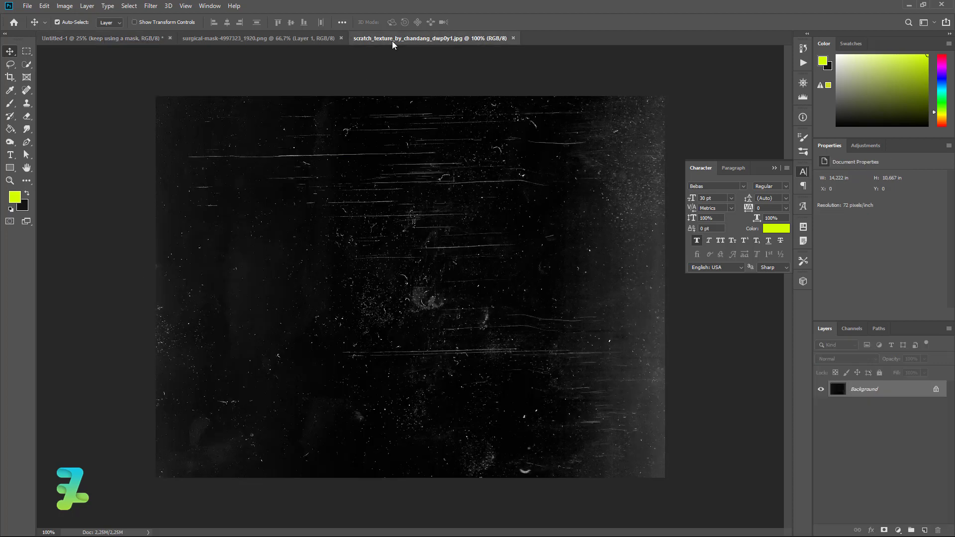
right_click(393, 39)
click(438, 77)
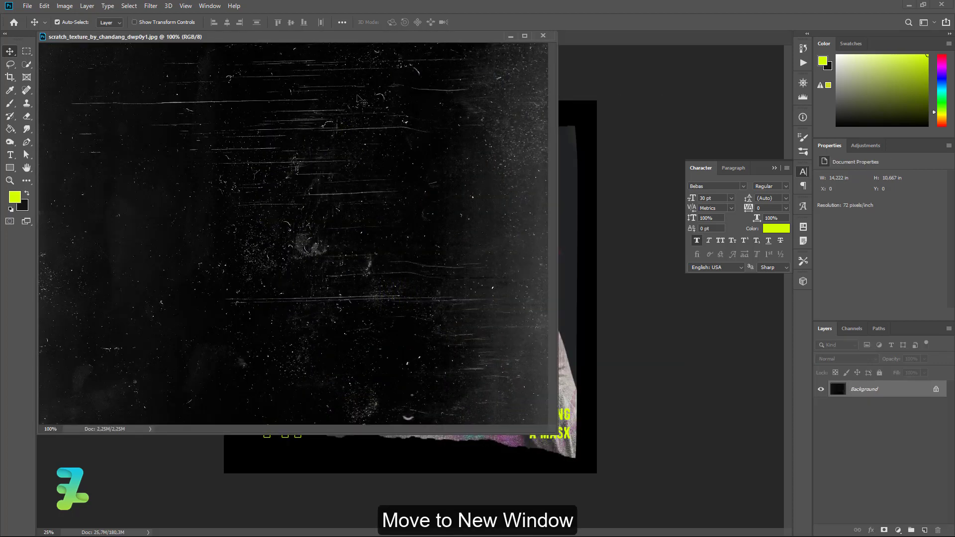
click(362, 100)
click(492, 225)
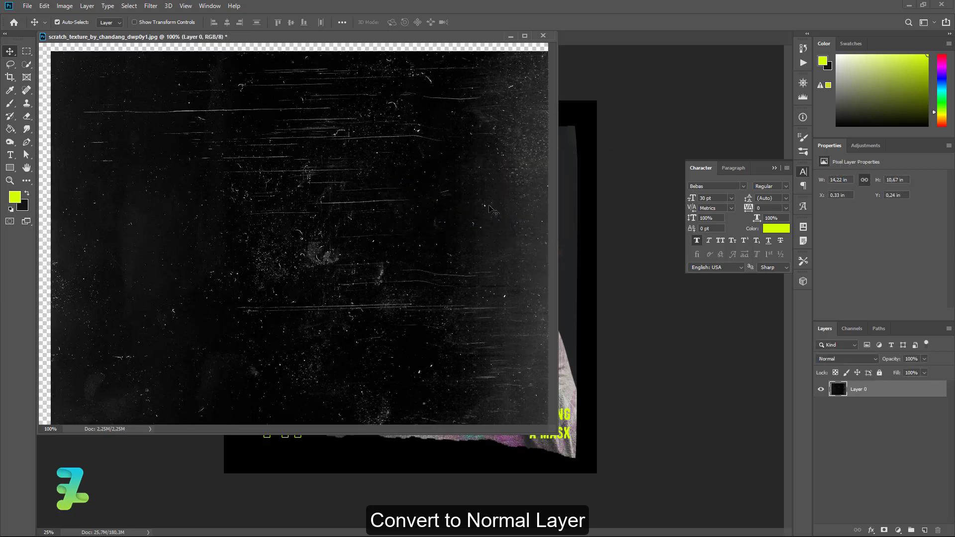
drag(492, 211, 576, 260)
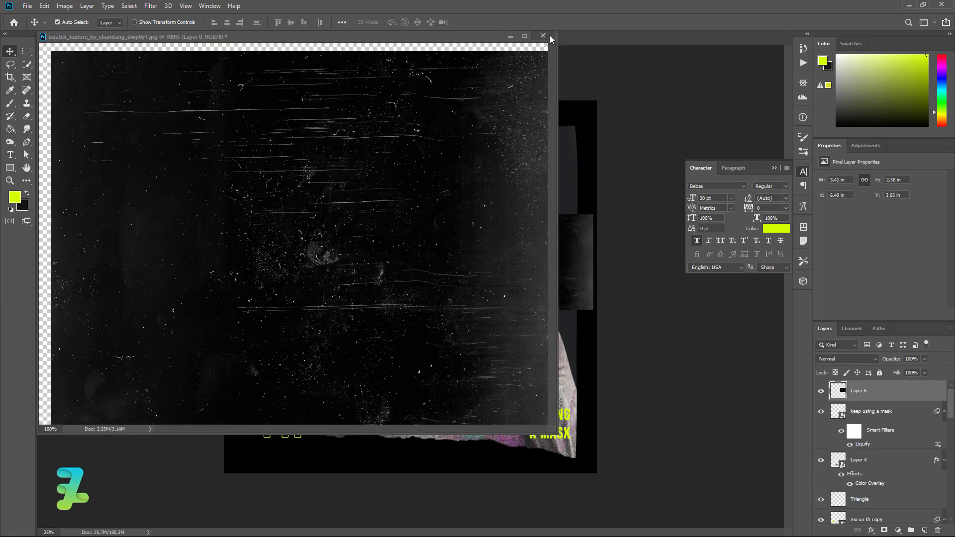
click(545, 35)
click(468, 202)
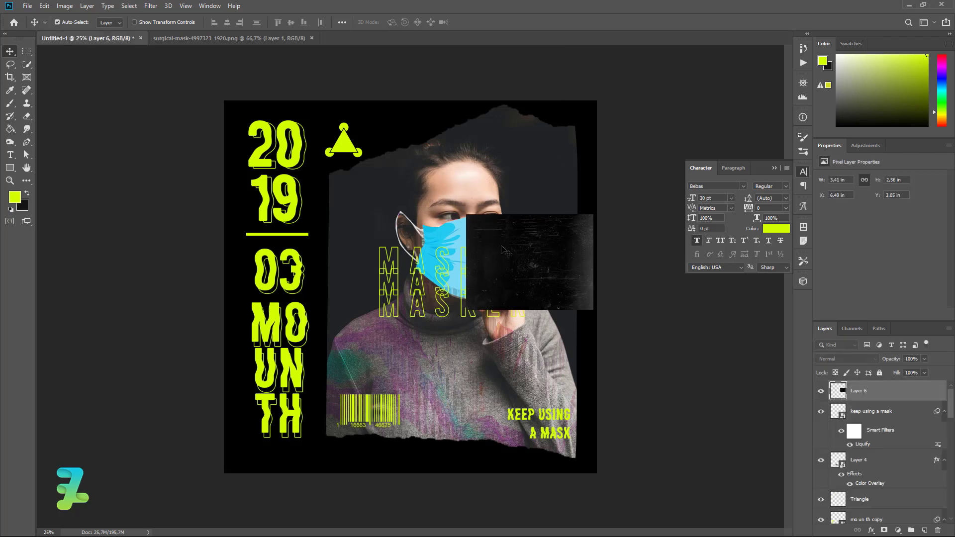
Scale and position the scratch texture layer to cover the entire canvas.
key(ctrl+t)
drag(518, 258, 408, 237)
key(ctrl+t)
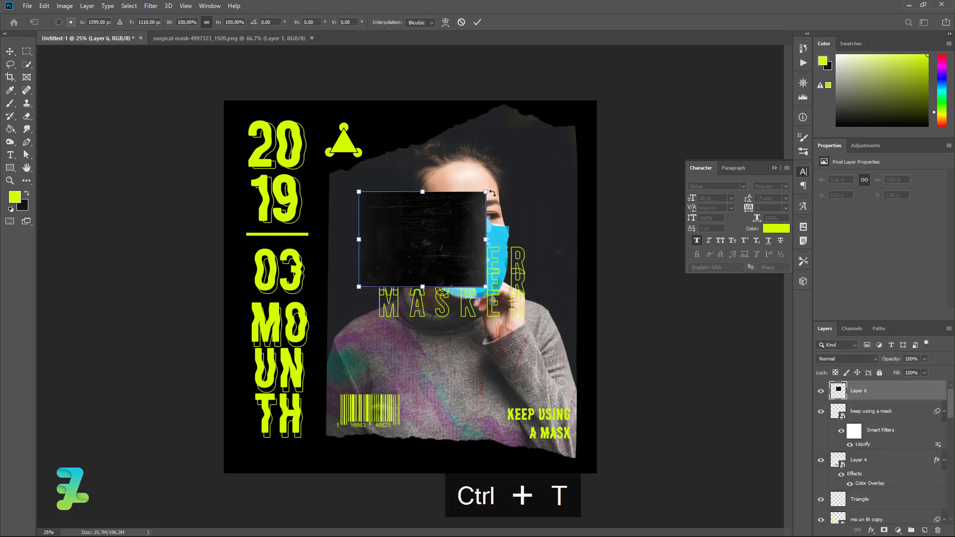
drag(487, 192, 687, 100)
drag(443, 264, 426, 334)
drag(638, 117, 675, 90)
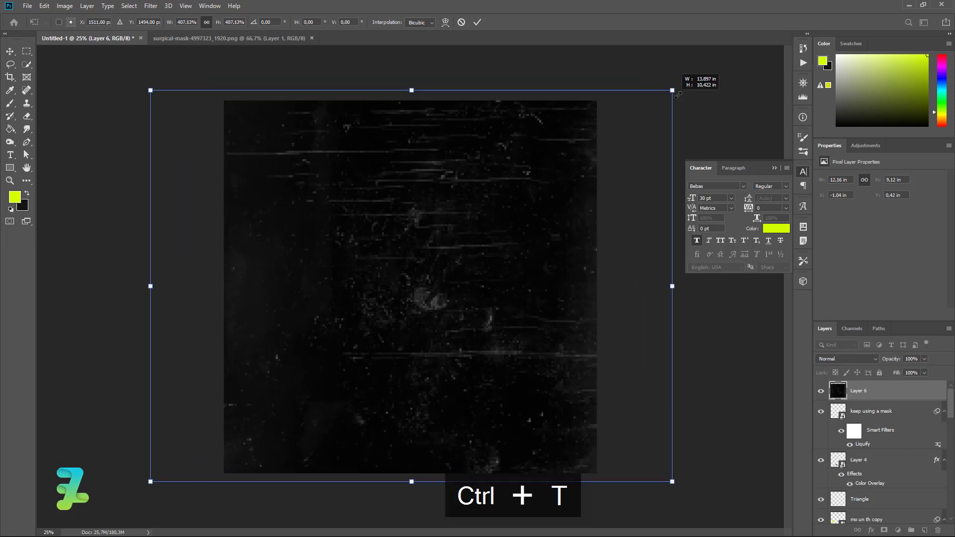
key(Return)
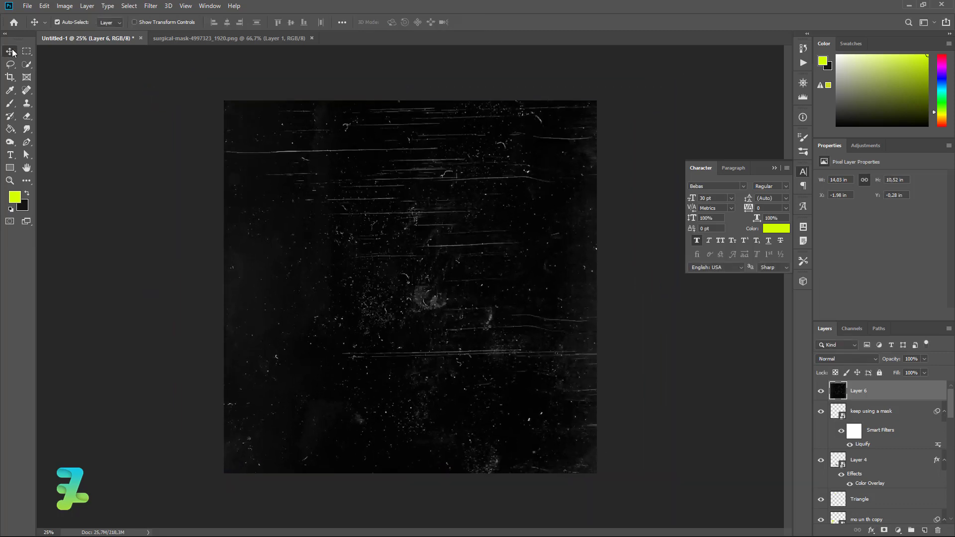
Set the scratch texture layer to Screen blend mode at 85% opacity.
click(775, 169)
click(831, 359)
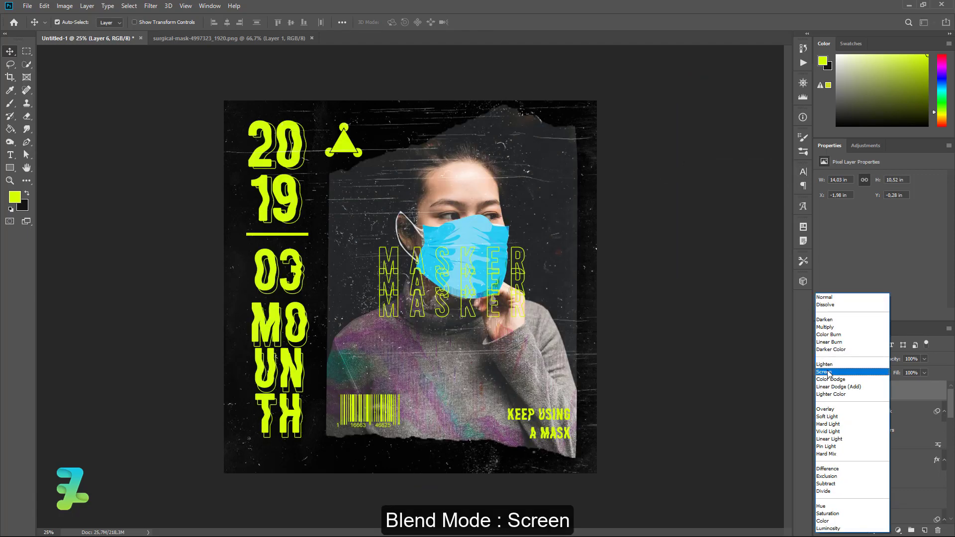
click(828, 373)
click(924, 359)
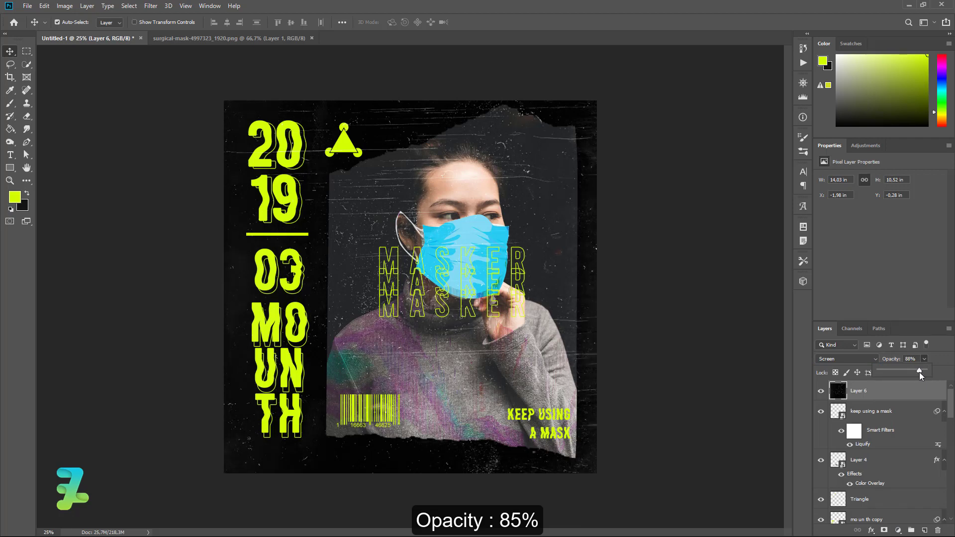
drag(920, 374, 918, 373)
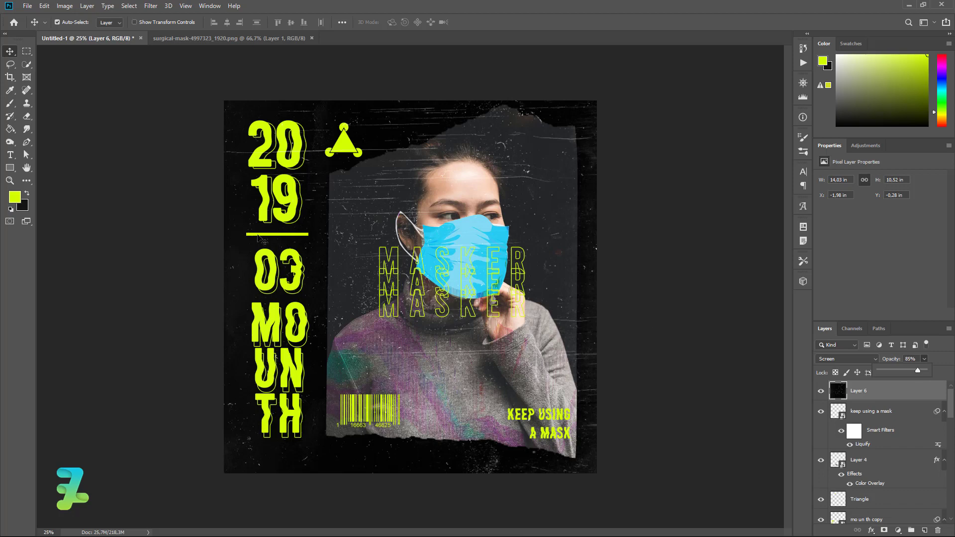
click(13, 55)
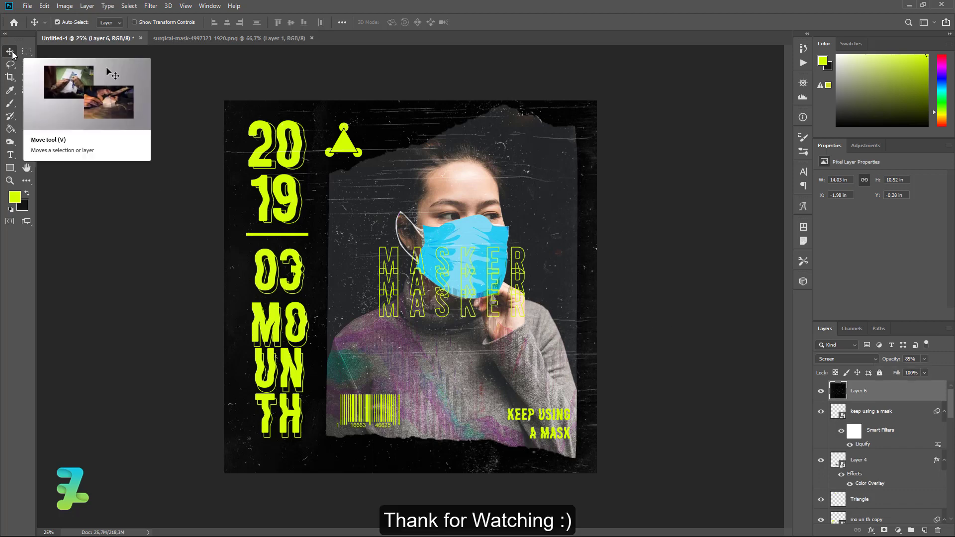